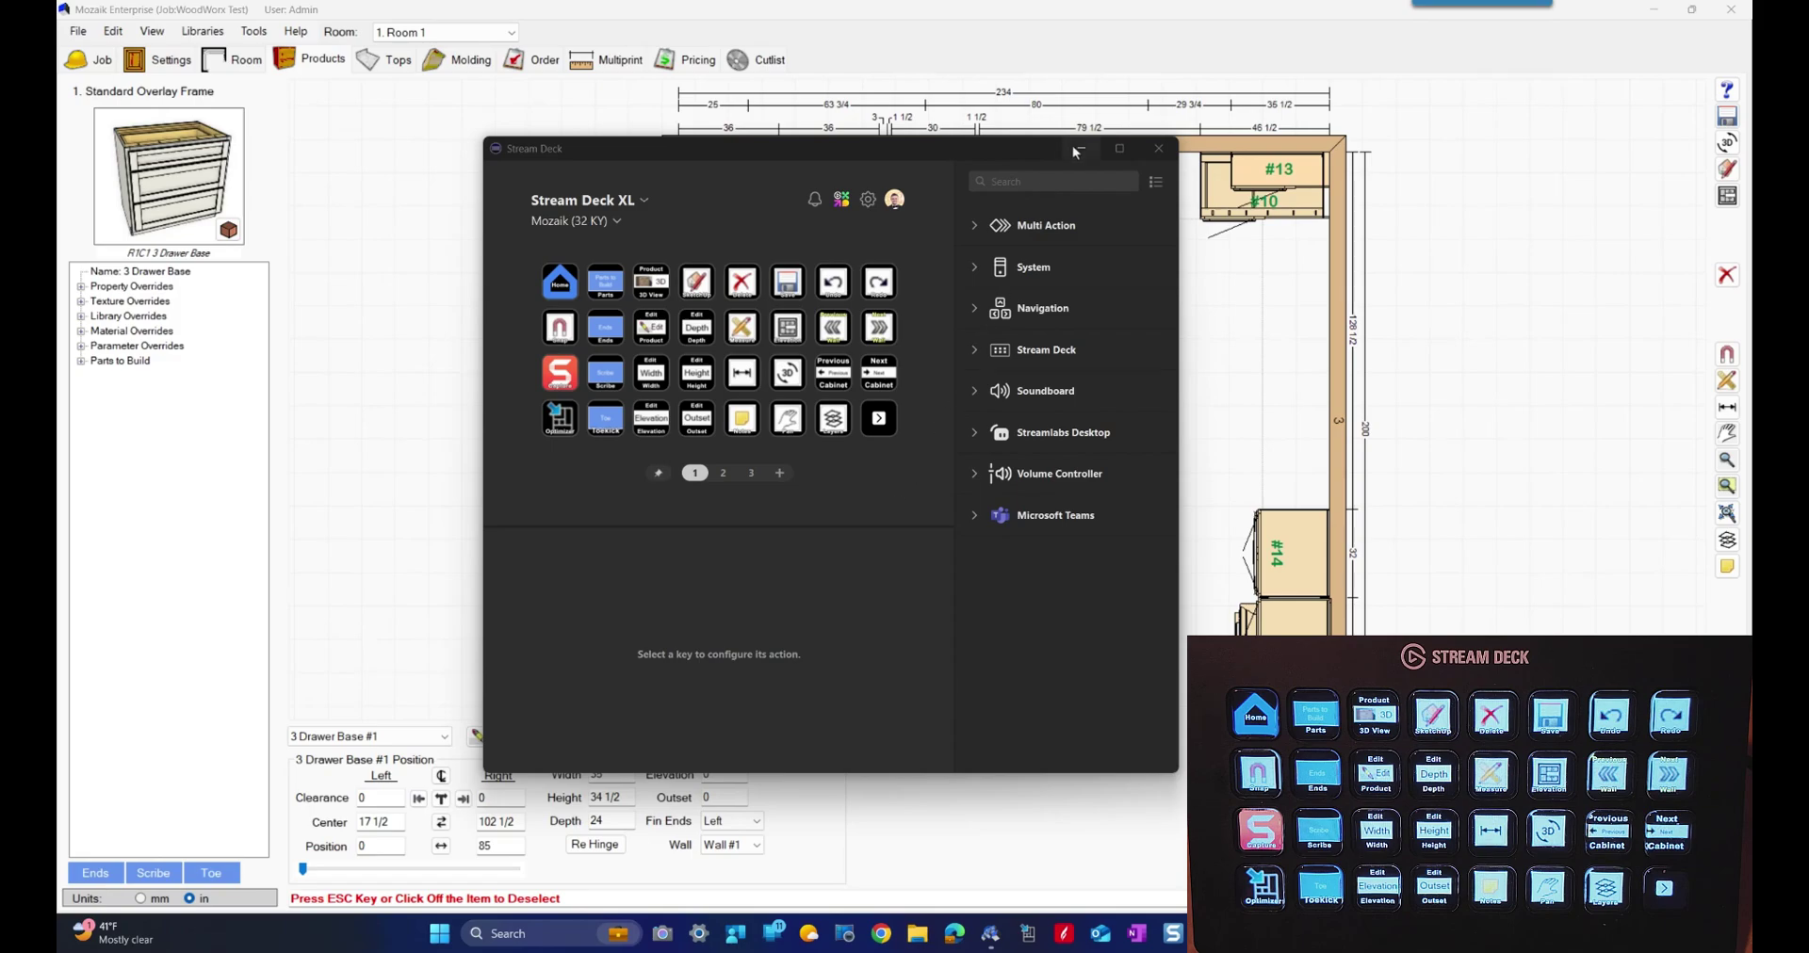
# Minimize the Stream Deck configuration window and cycle the selection forward through the room's cabinets to Wall Combo #12
pyautogui.click(1082, 148)
pyautogui.click(876, 518)
pyautogui.click(735, 464)
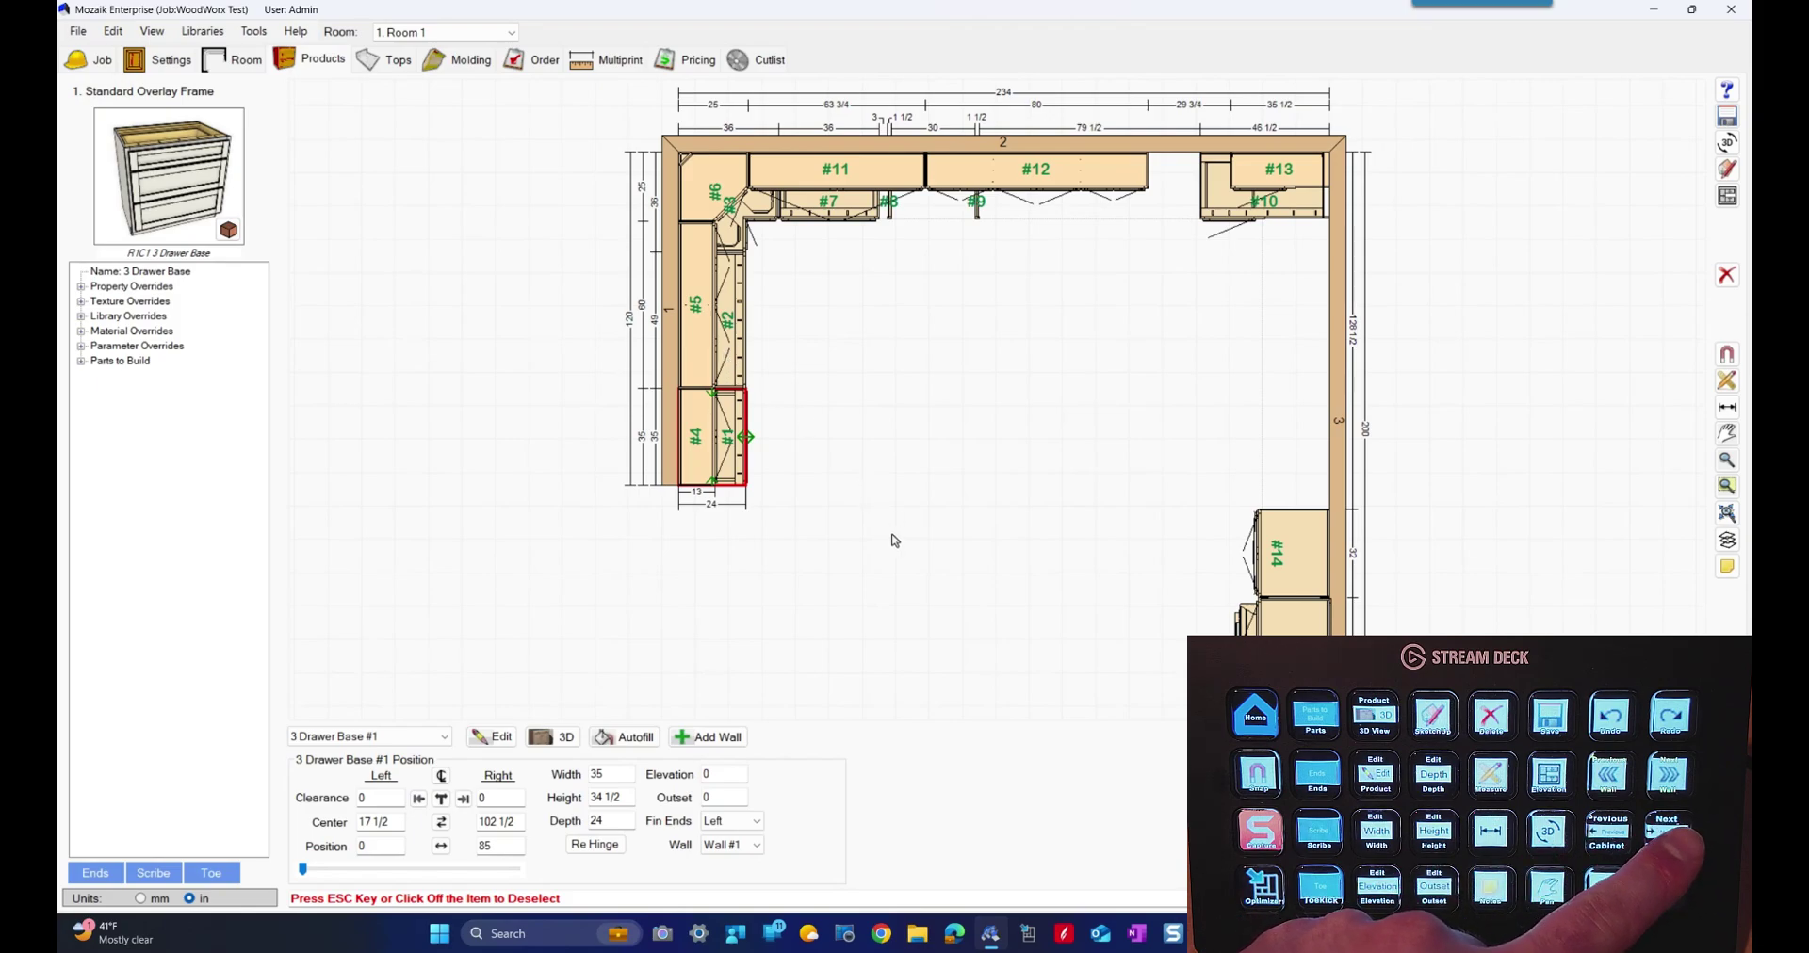
pyautogui.press('Right')
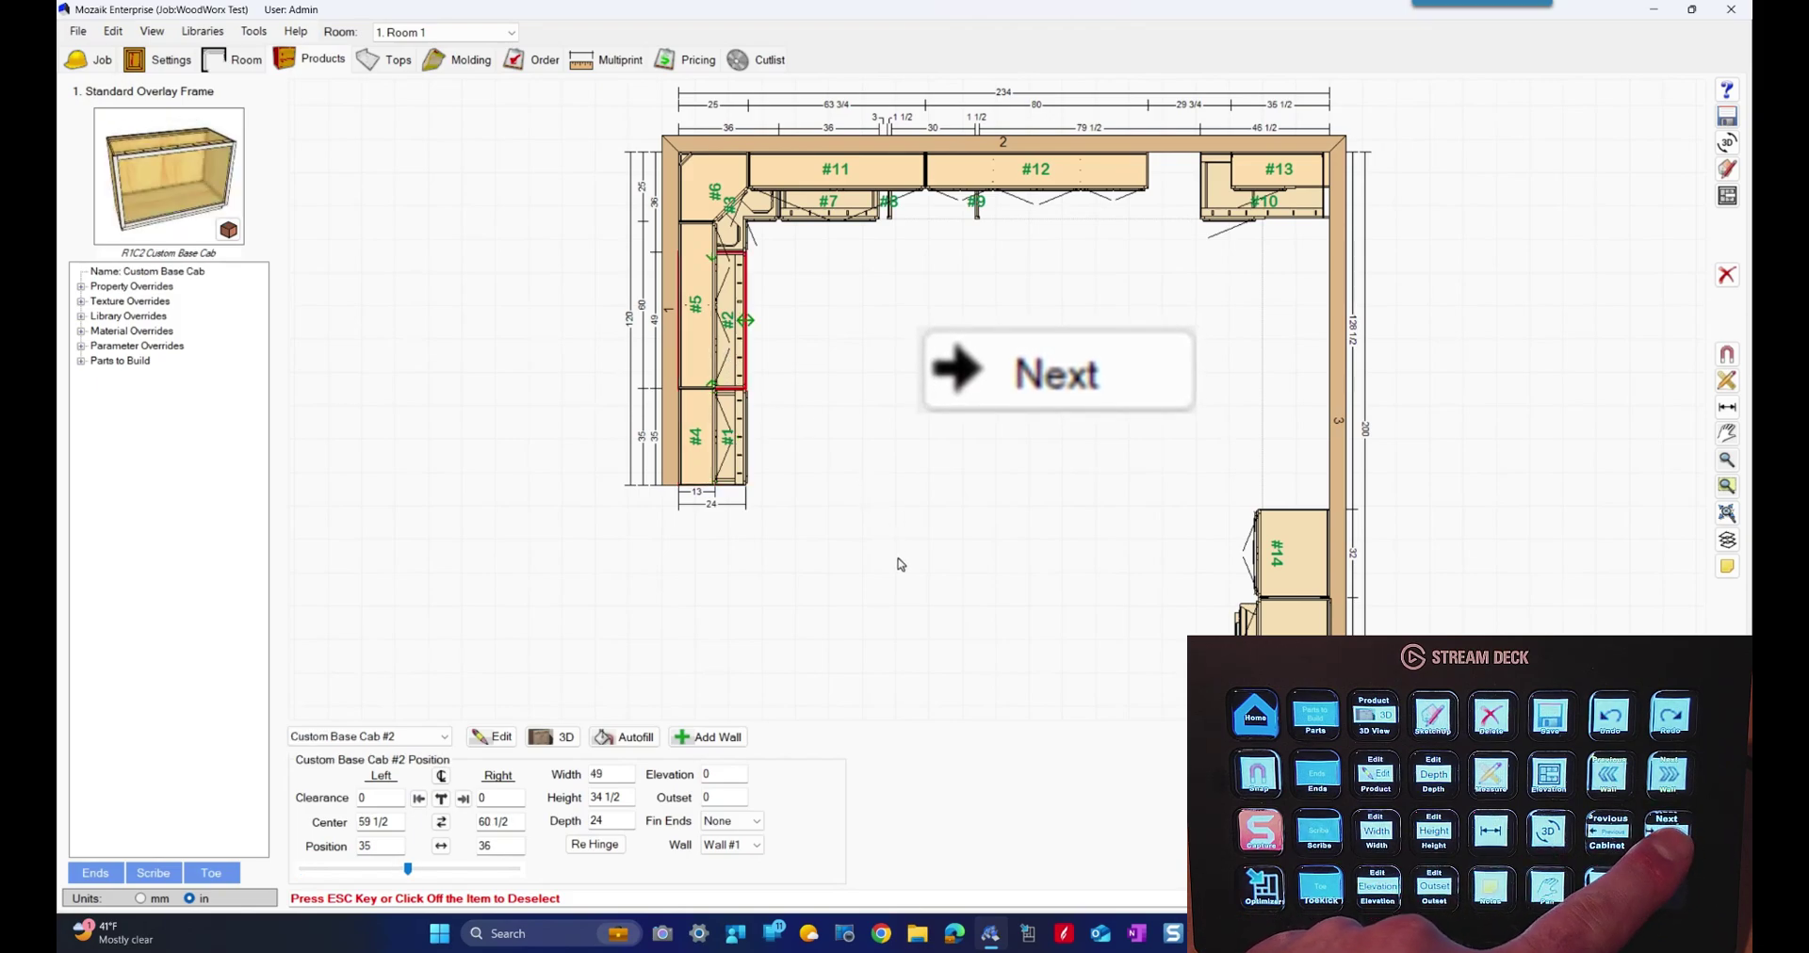
pyautogui.press('Right')
pyautogui.press('Right')
pyautogui.press('Right')
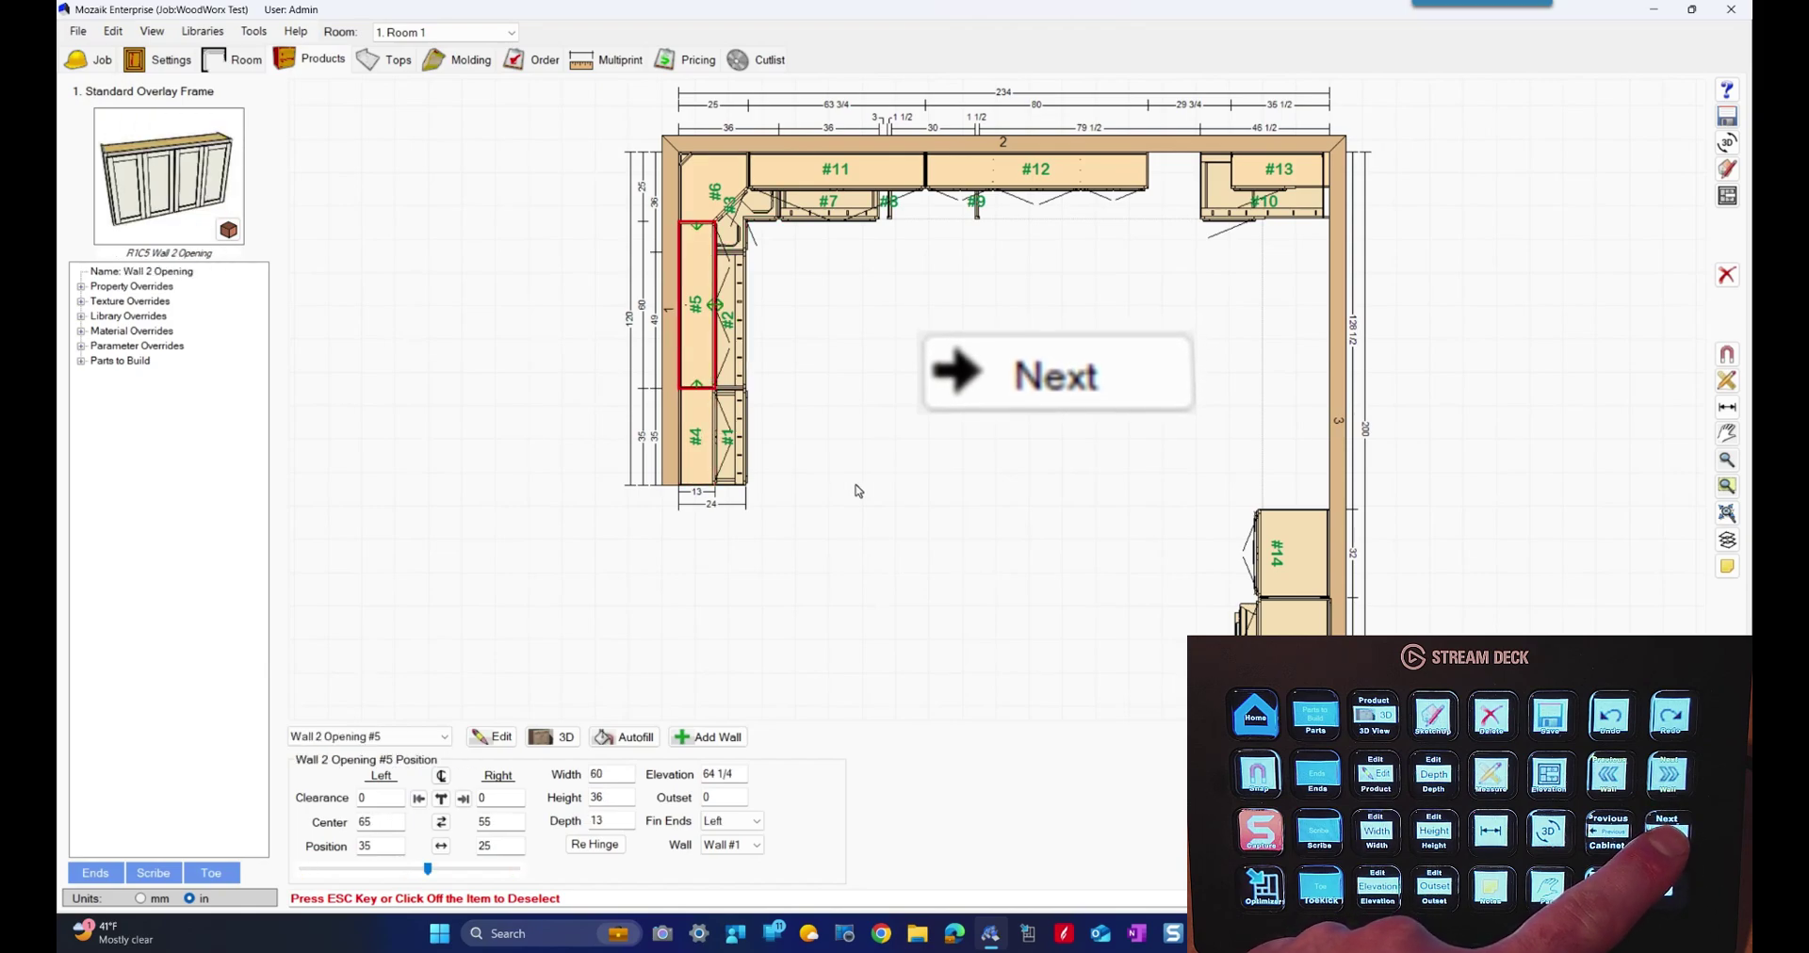
pyautogui.press('Tab')
pyautogui.press('Tab')
pyautogui.press('Tab')
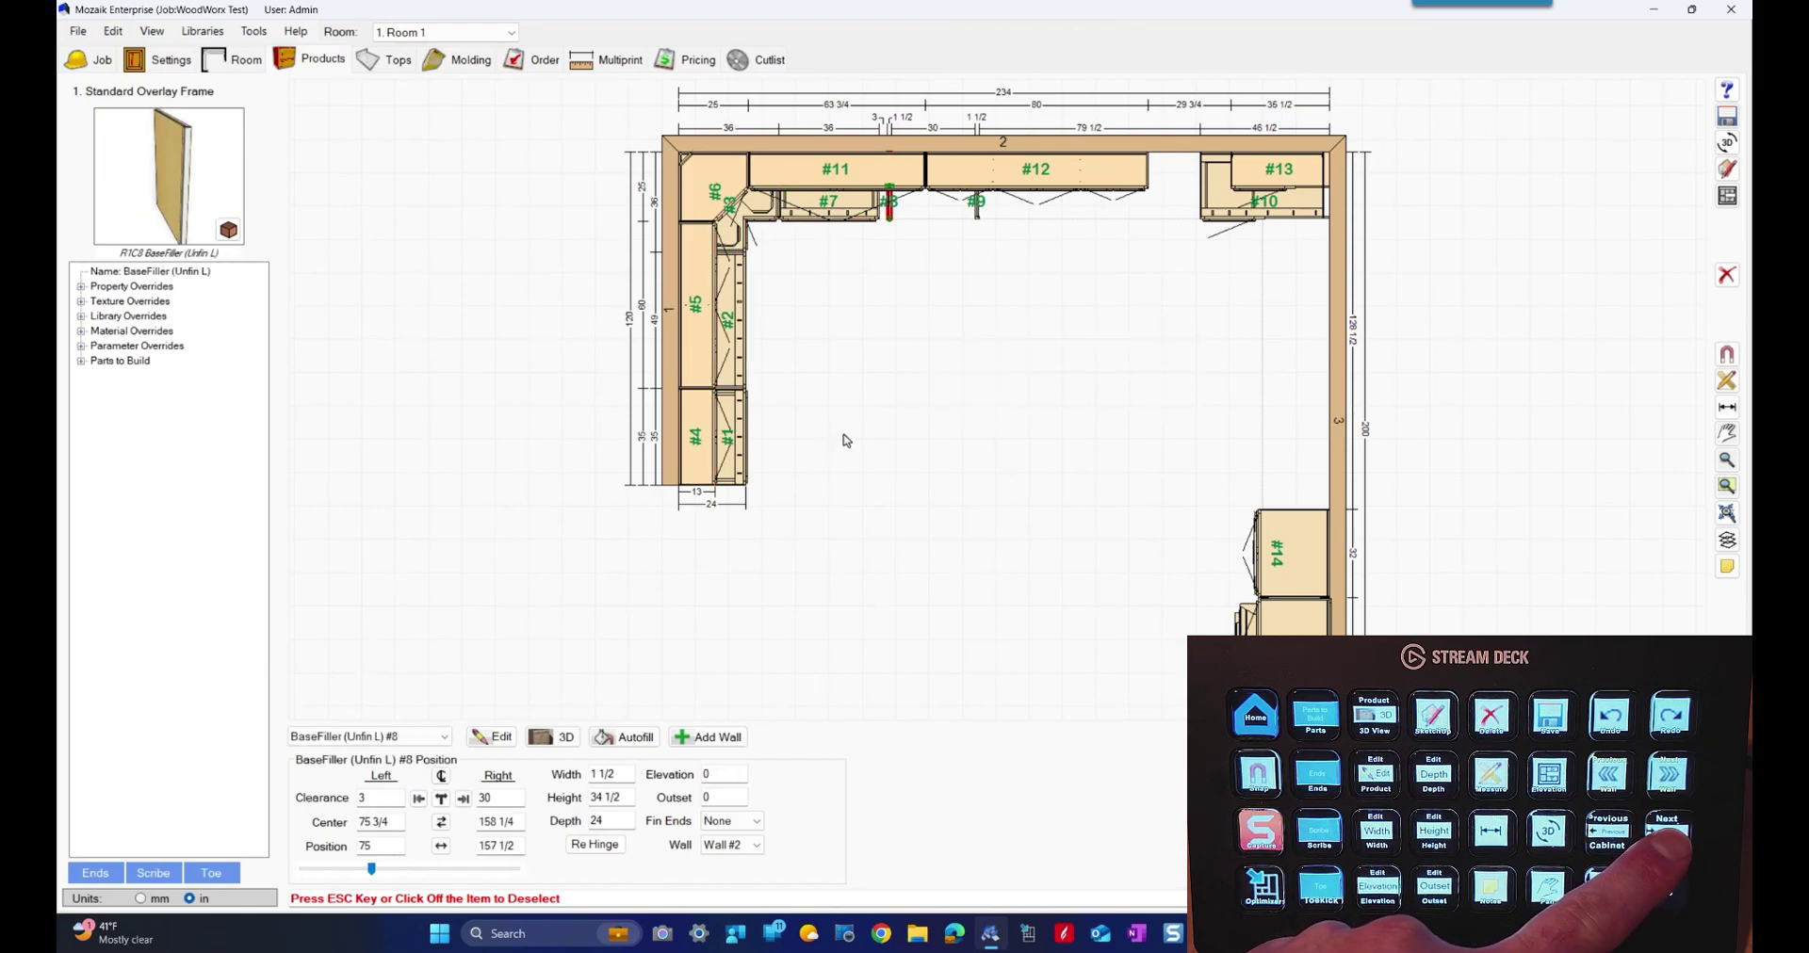
pyautogui.press('Tab')
pyautogui.press('Tab')
pyautogui.press('Tab')
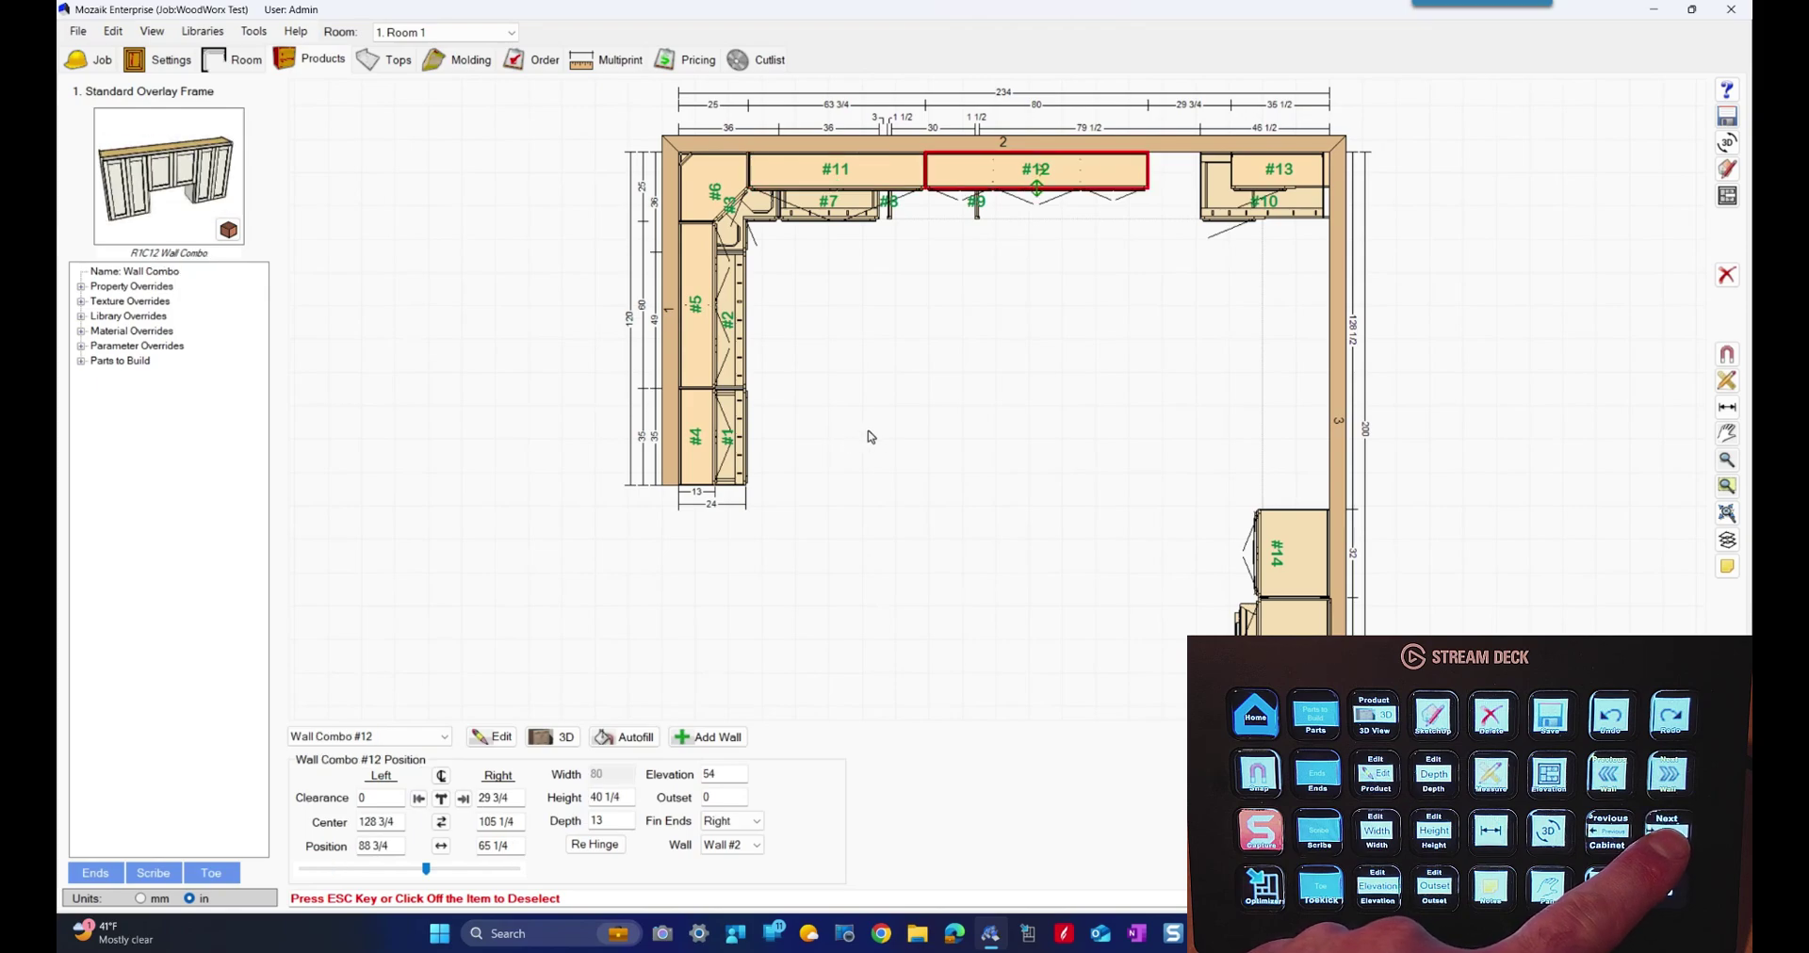
# Cycle the selection back to 3 Drawer Base #1 and rotate its preview to view the cabinet's side
pyautogui.hotkey('shift', 'Tab')
pyautogui.hotkey('shift', 'Tab')
pyautogui.hotkey('shift', 'Tab')
pyautogui.hotkey('shift', 'Tab')
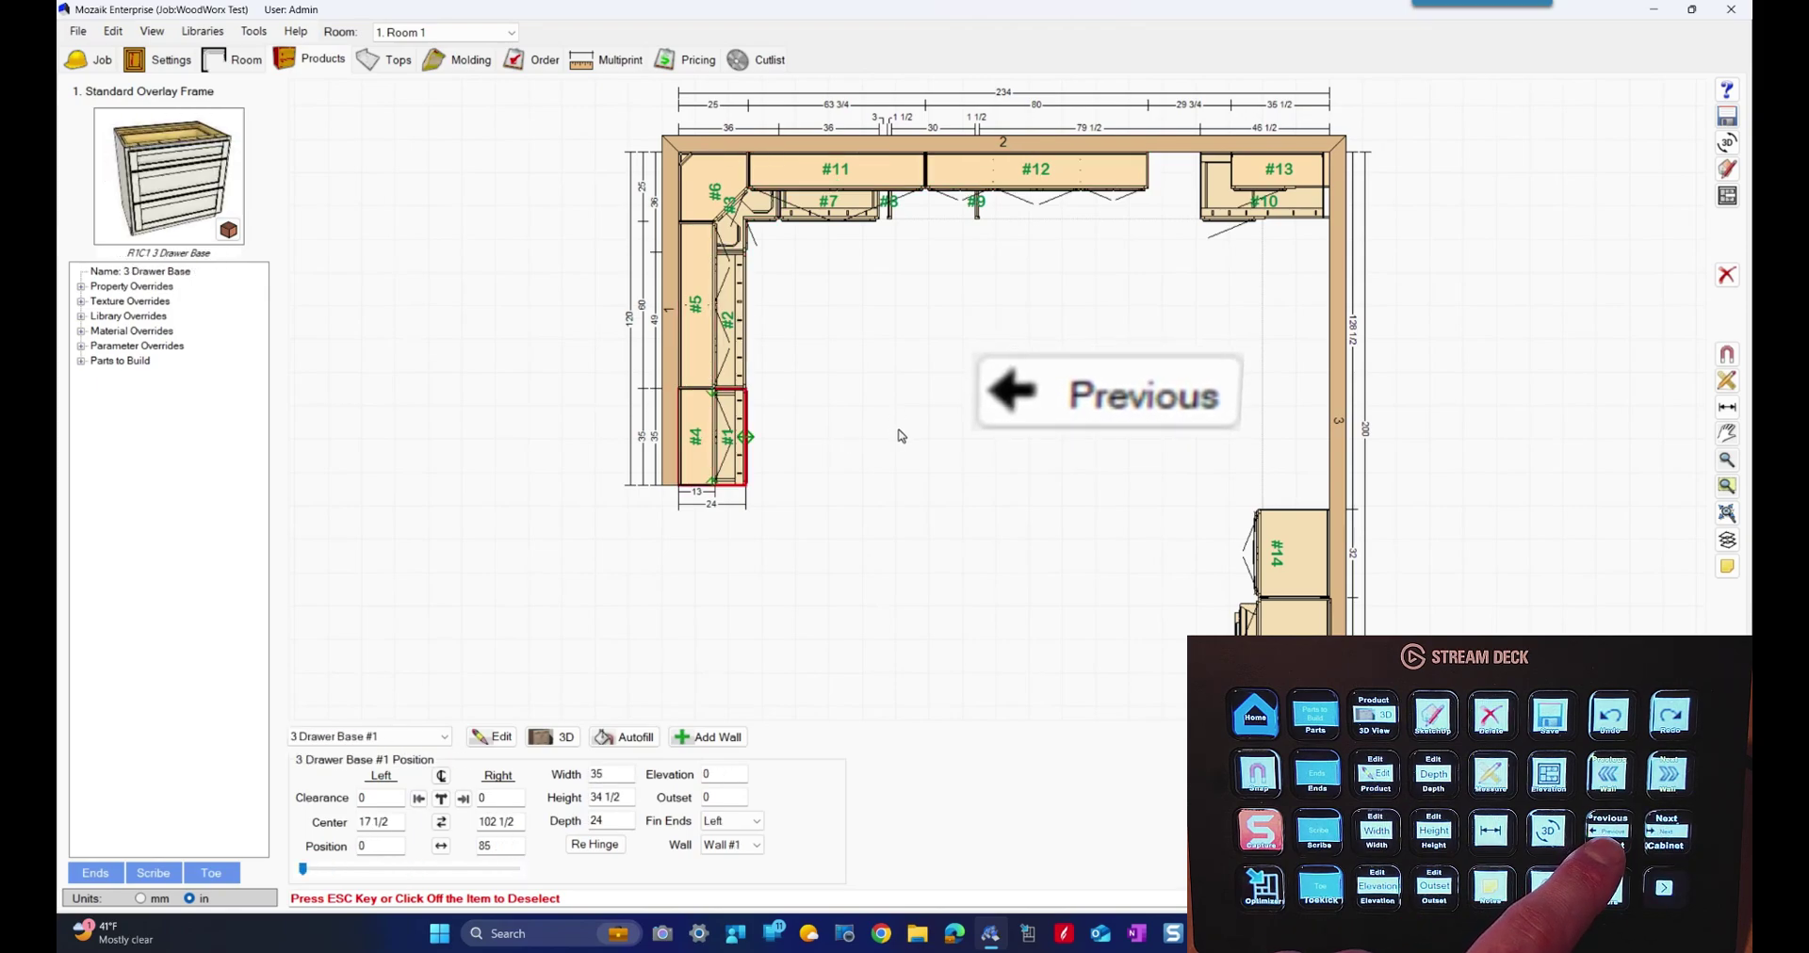
pyautogui.moveTo(138, 206); pyautogui.dragTo(166, 200)
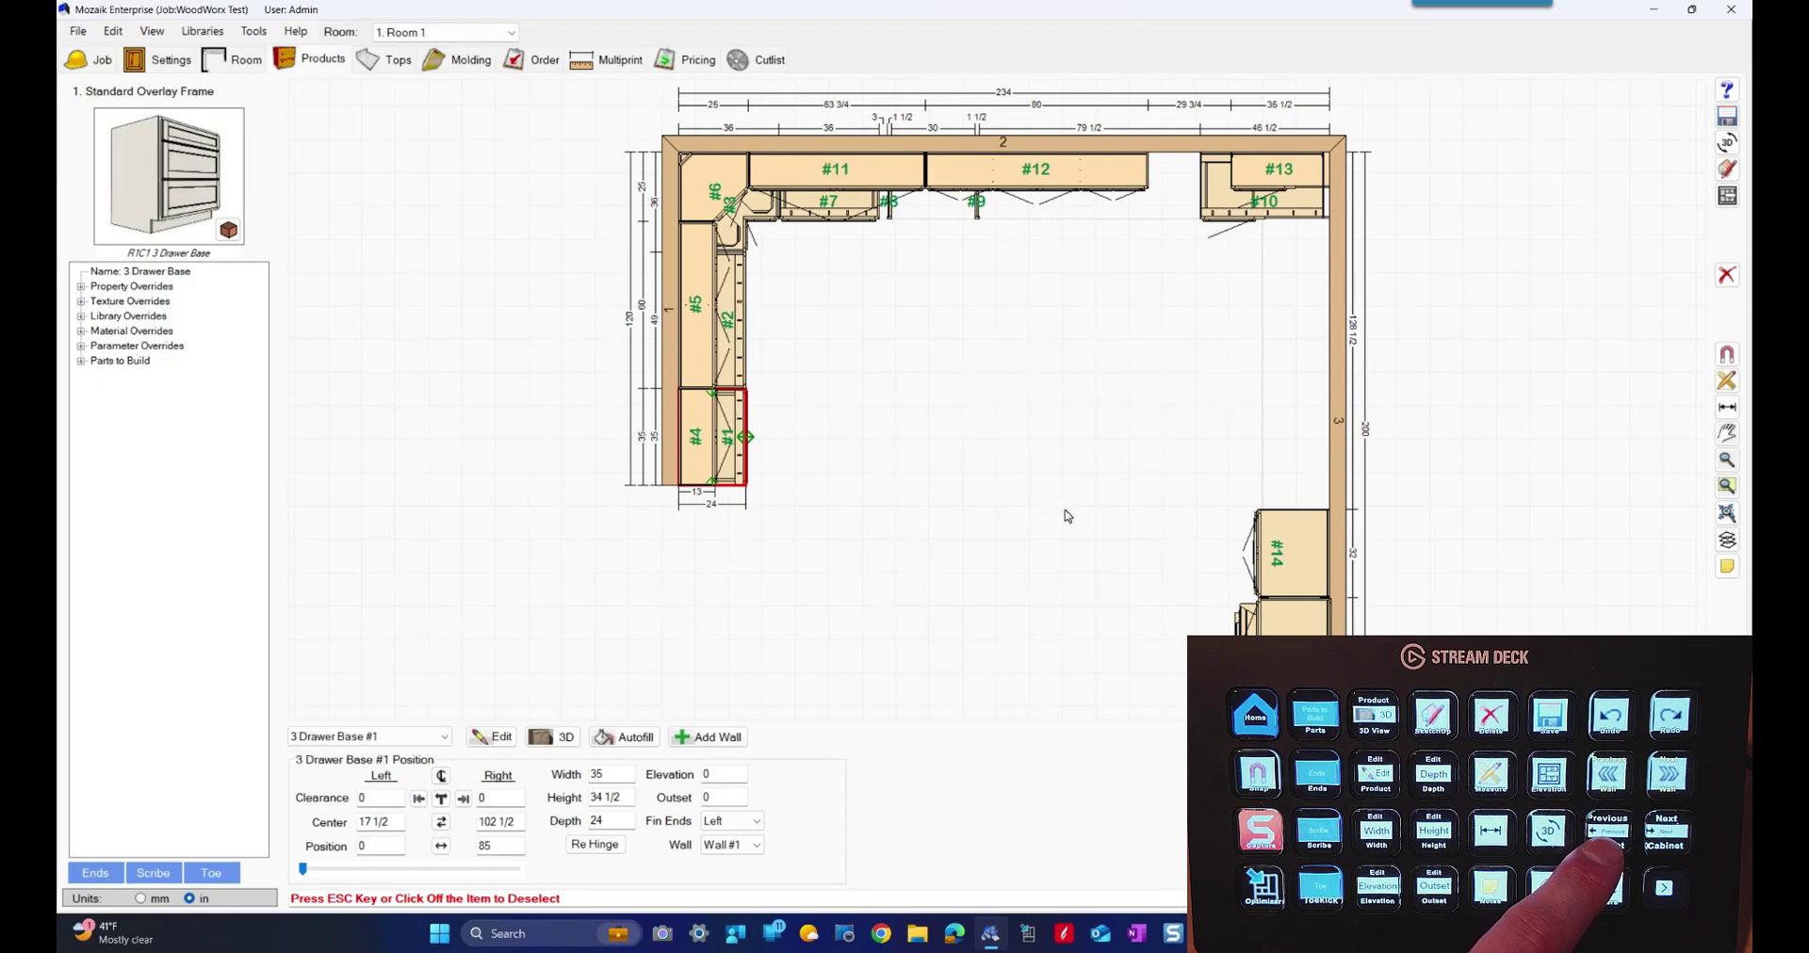
# Edit 3 Drawer Base #1 so its left end runs to the floor without a front toe notch, and accept the changes
pyautogui.hotkey('ctrl', 'e')
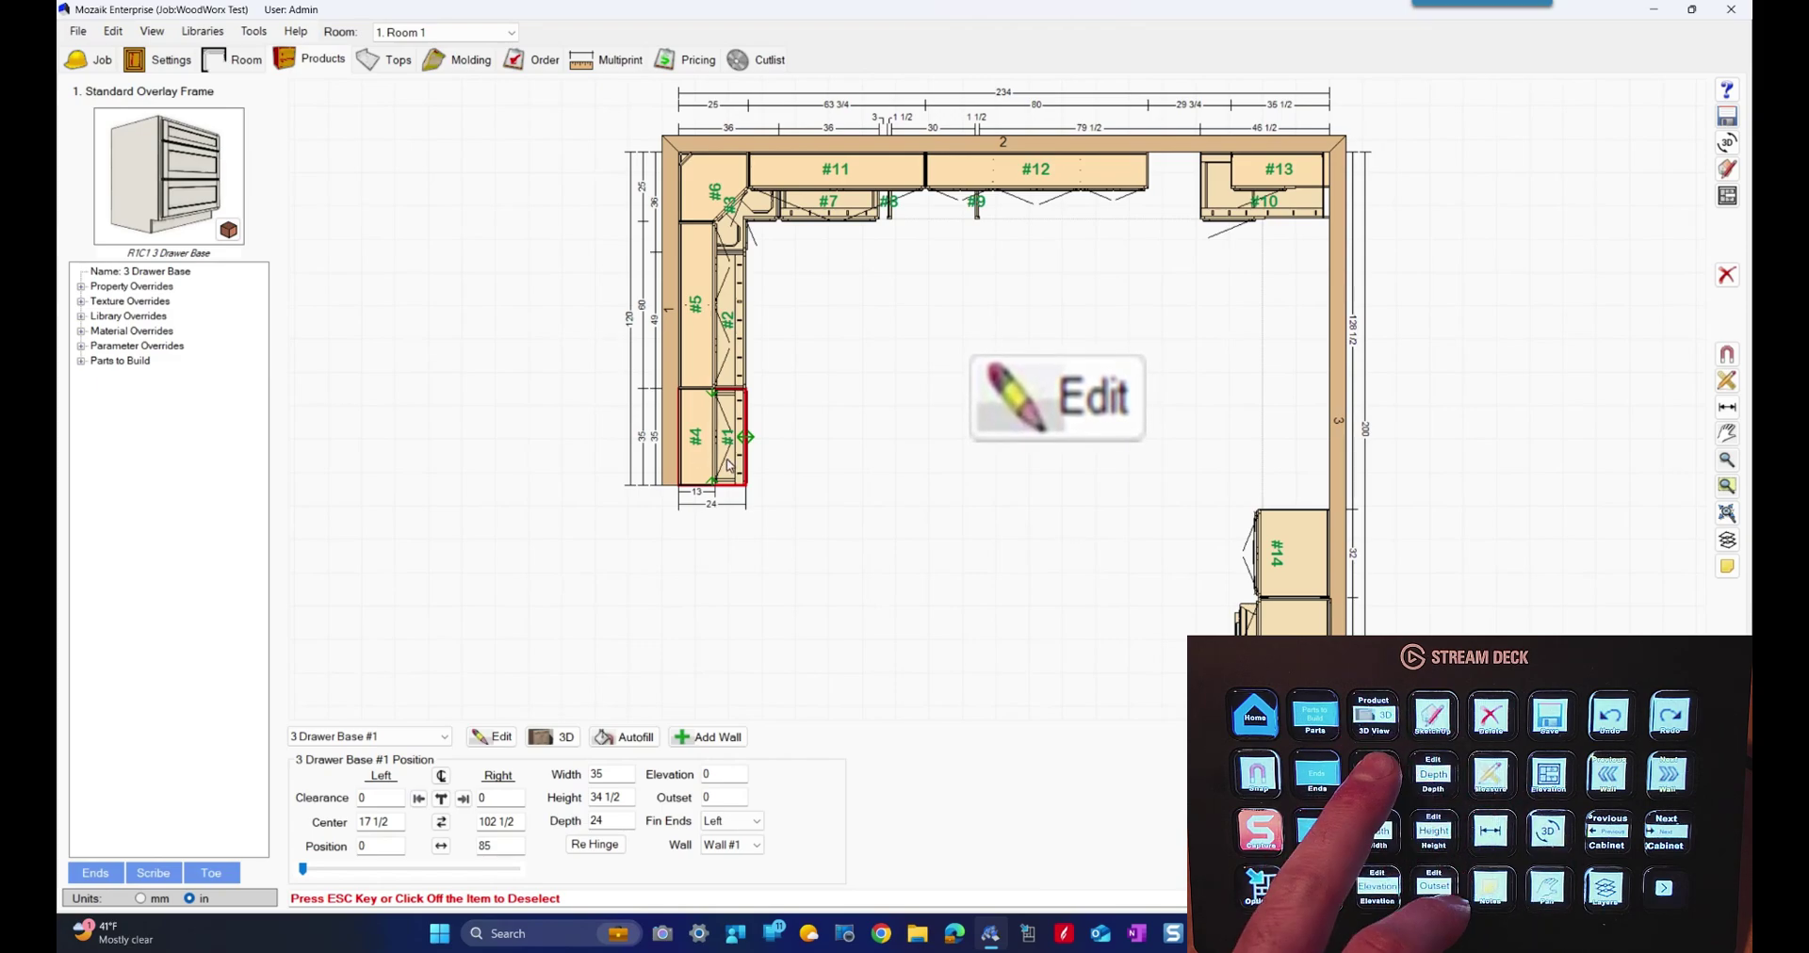
pyautogui.hotkey('ctrl', 'e')
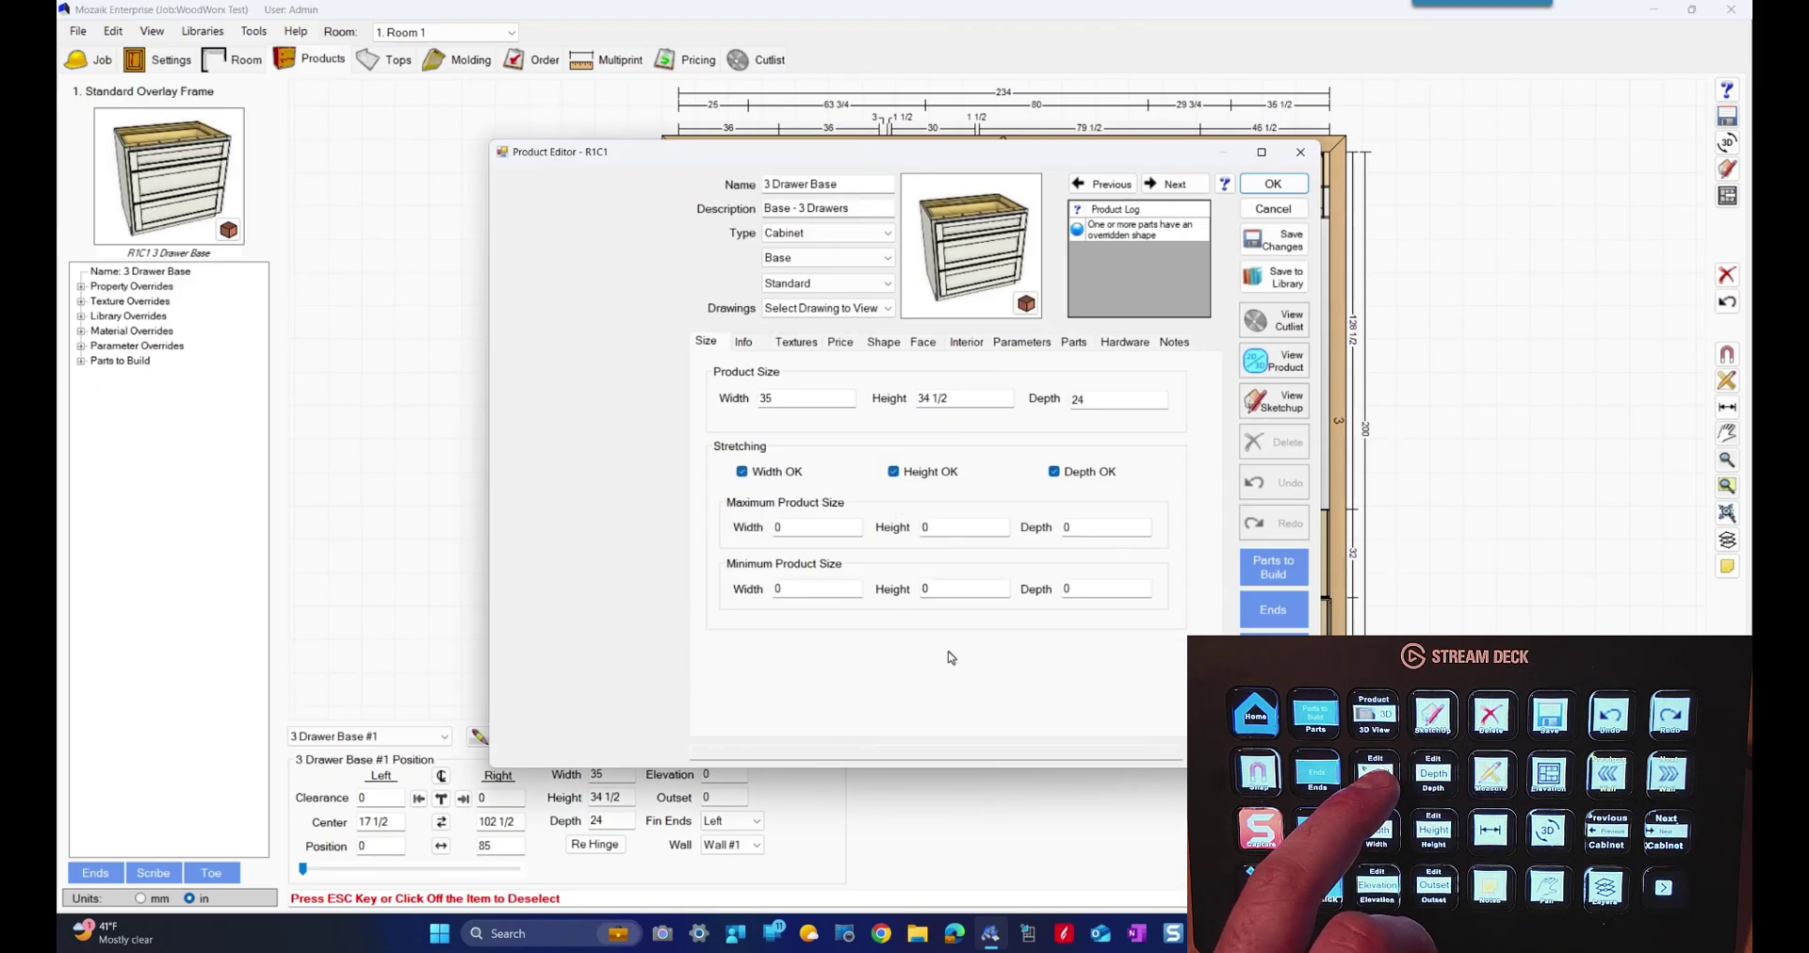
pyautogui.hotkey('ctrl', 'shift', 'e')
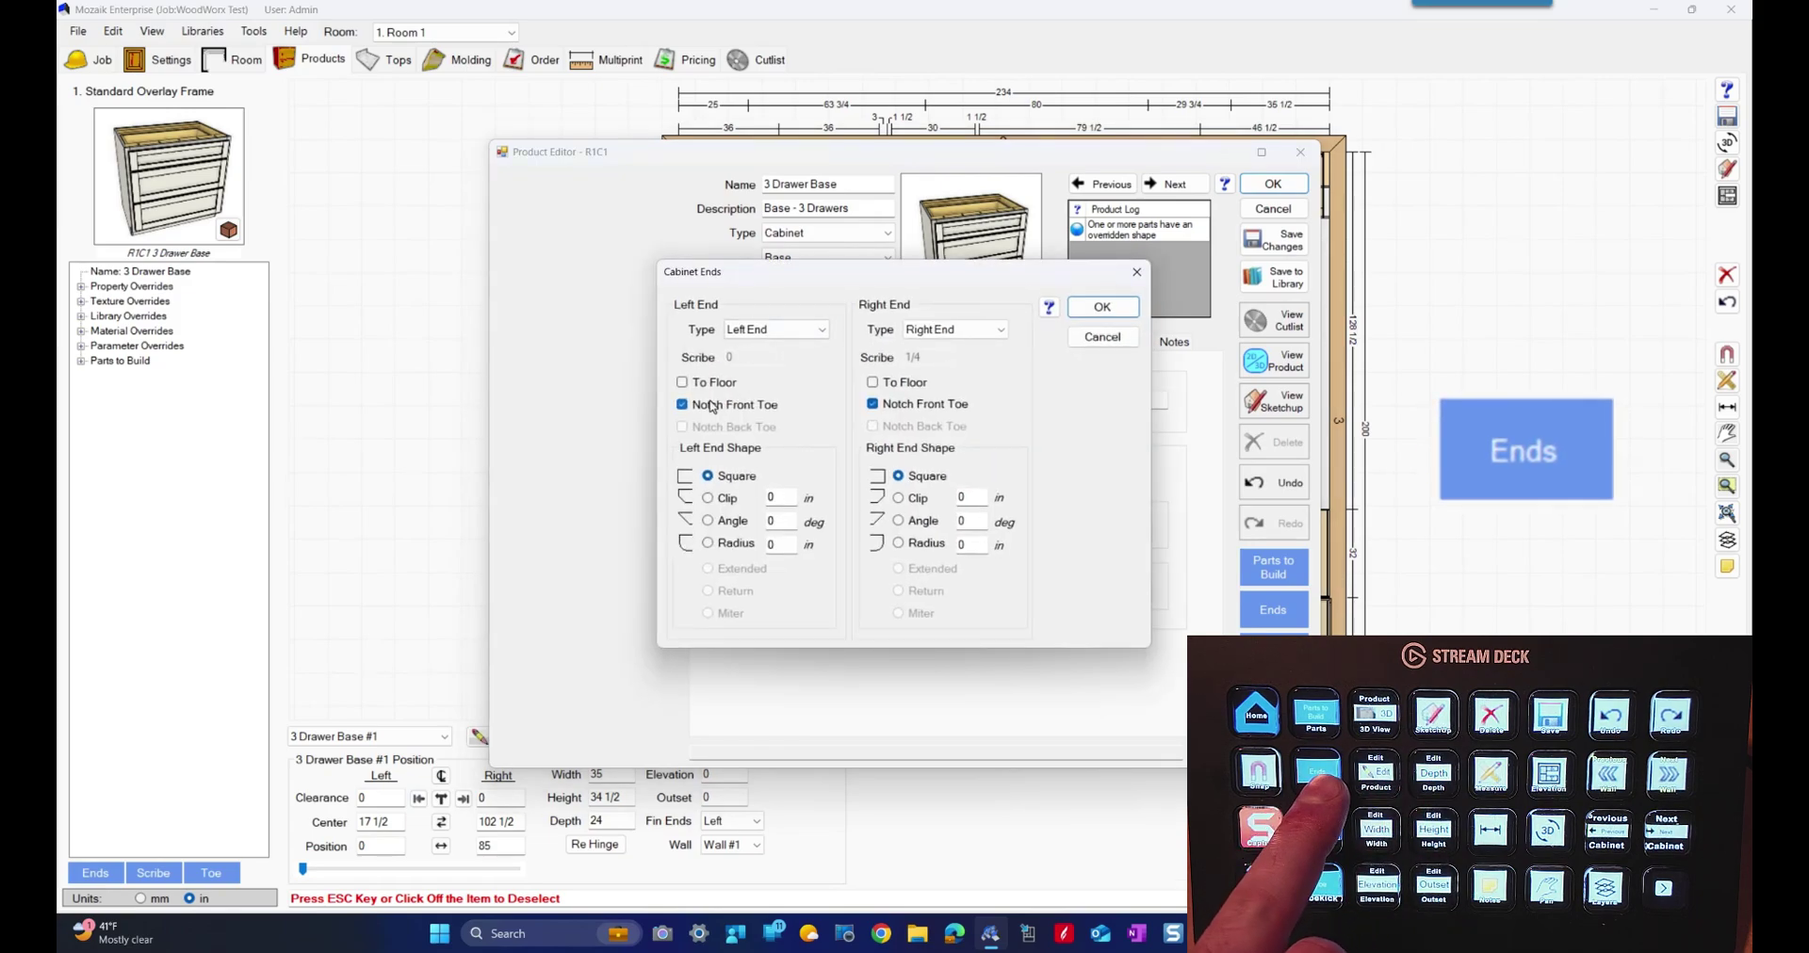
pyautogui.click(712, 405)
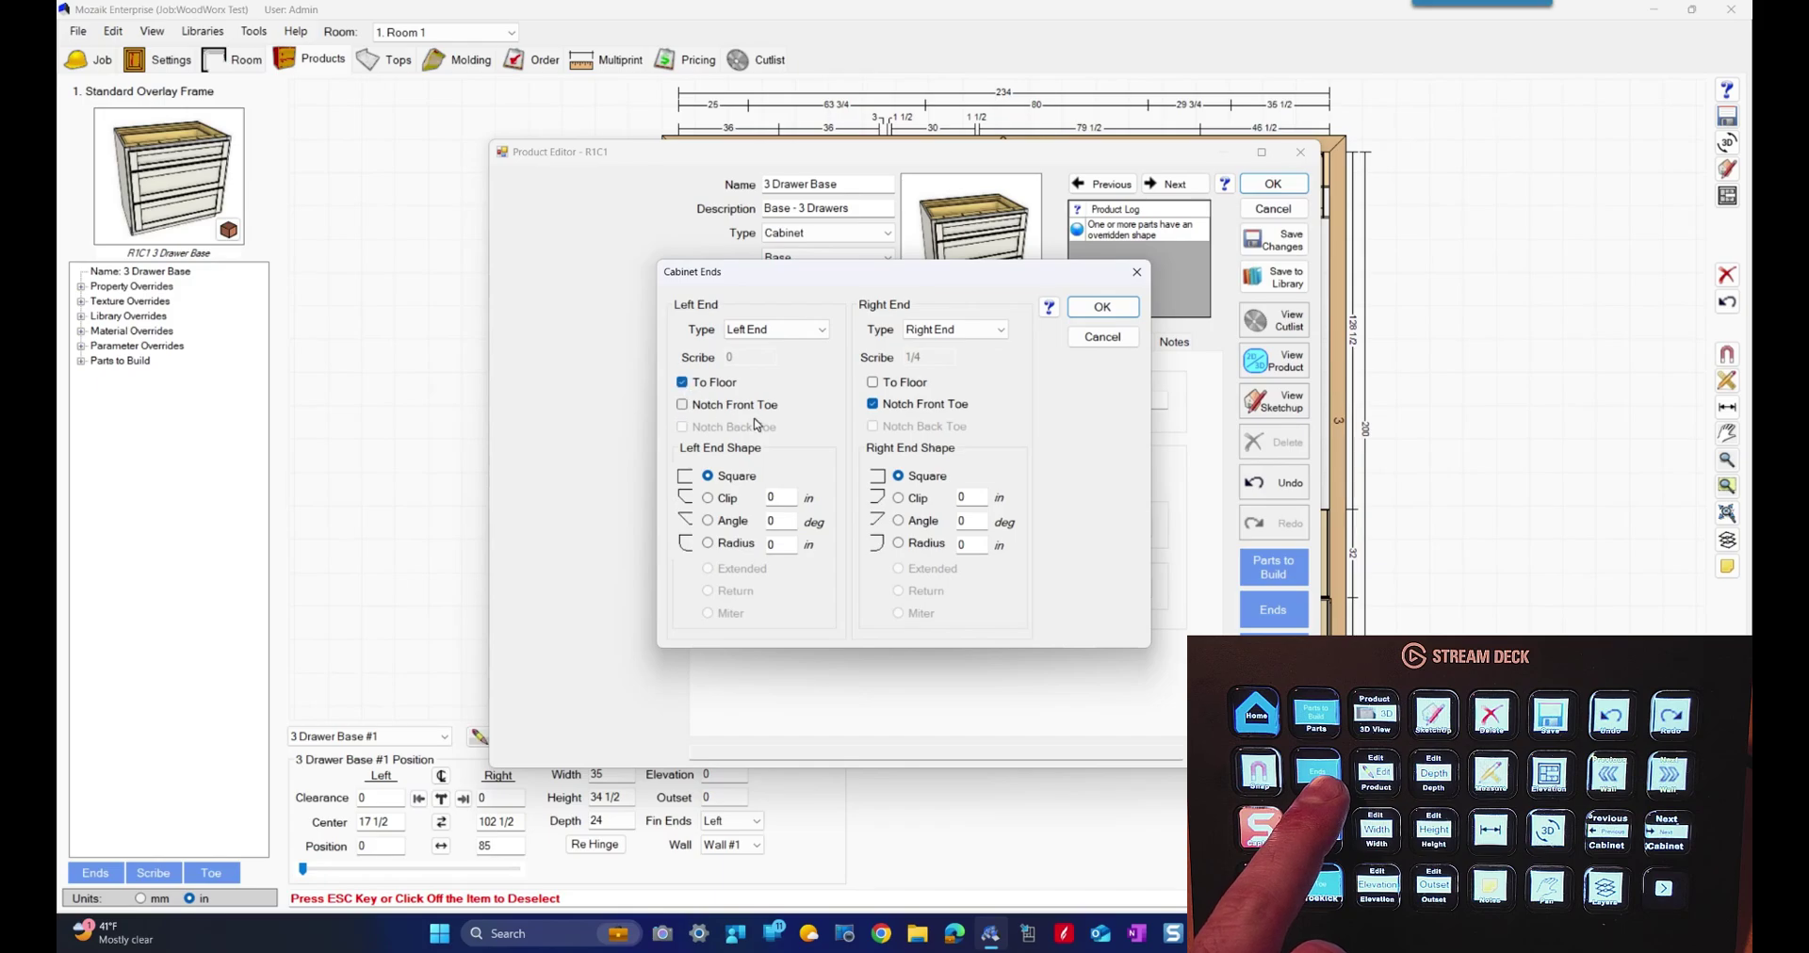
pyautogui.click(1100, 306)
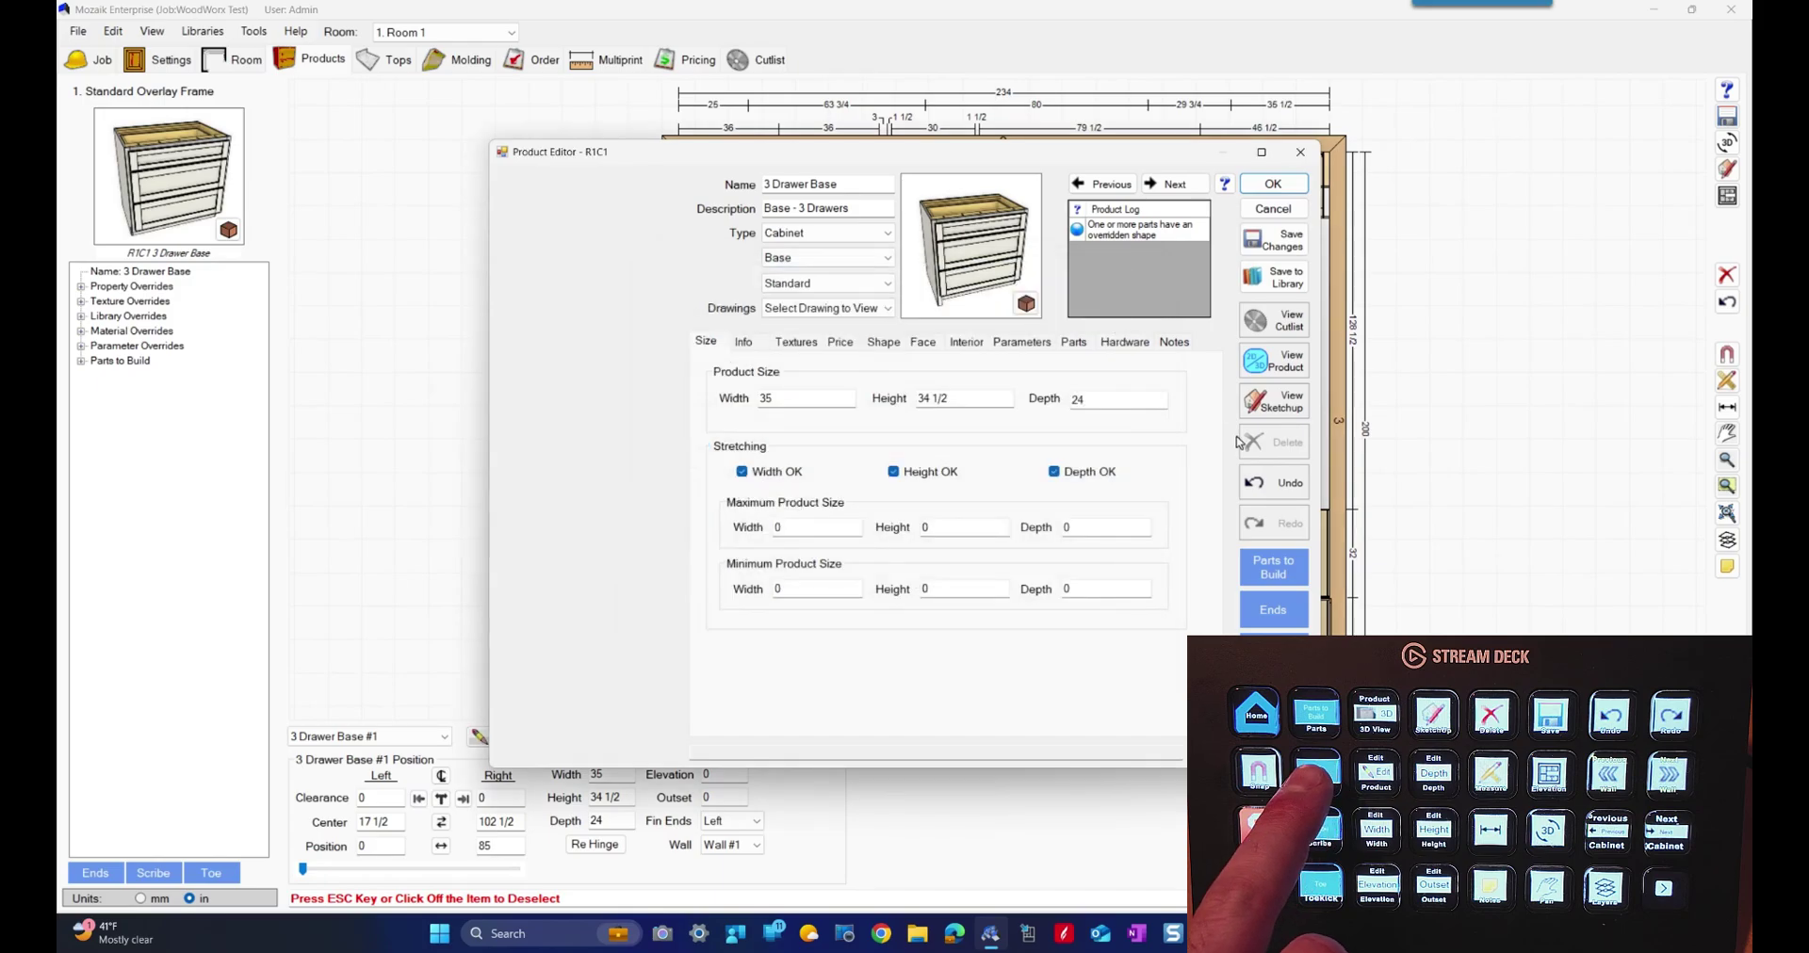
pyautogui.click(1265, 184)
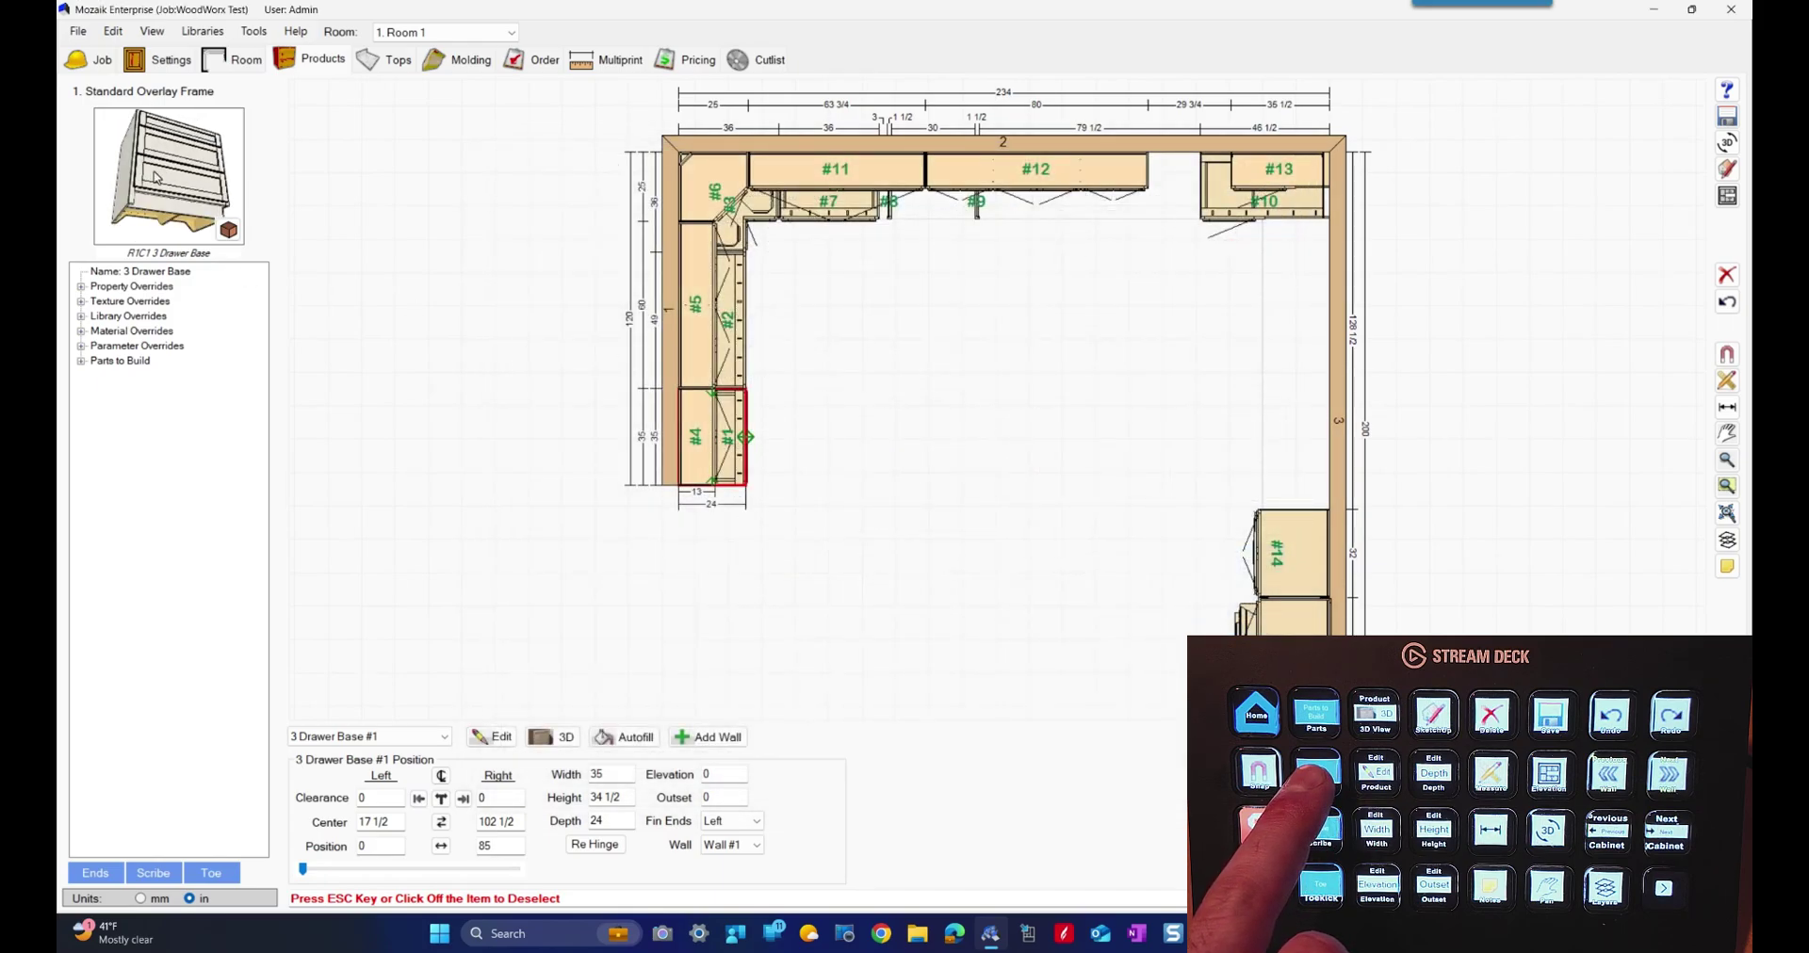
# Set the height of Wall Single Door Below #4 to 60 in and deselect the cabinet
pyautogui.click(726, 492)
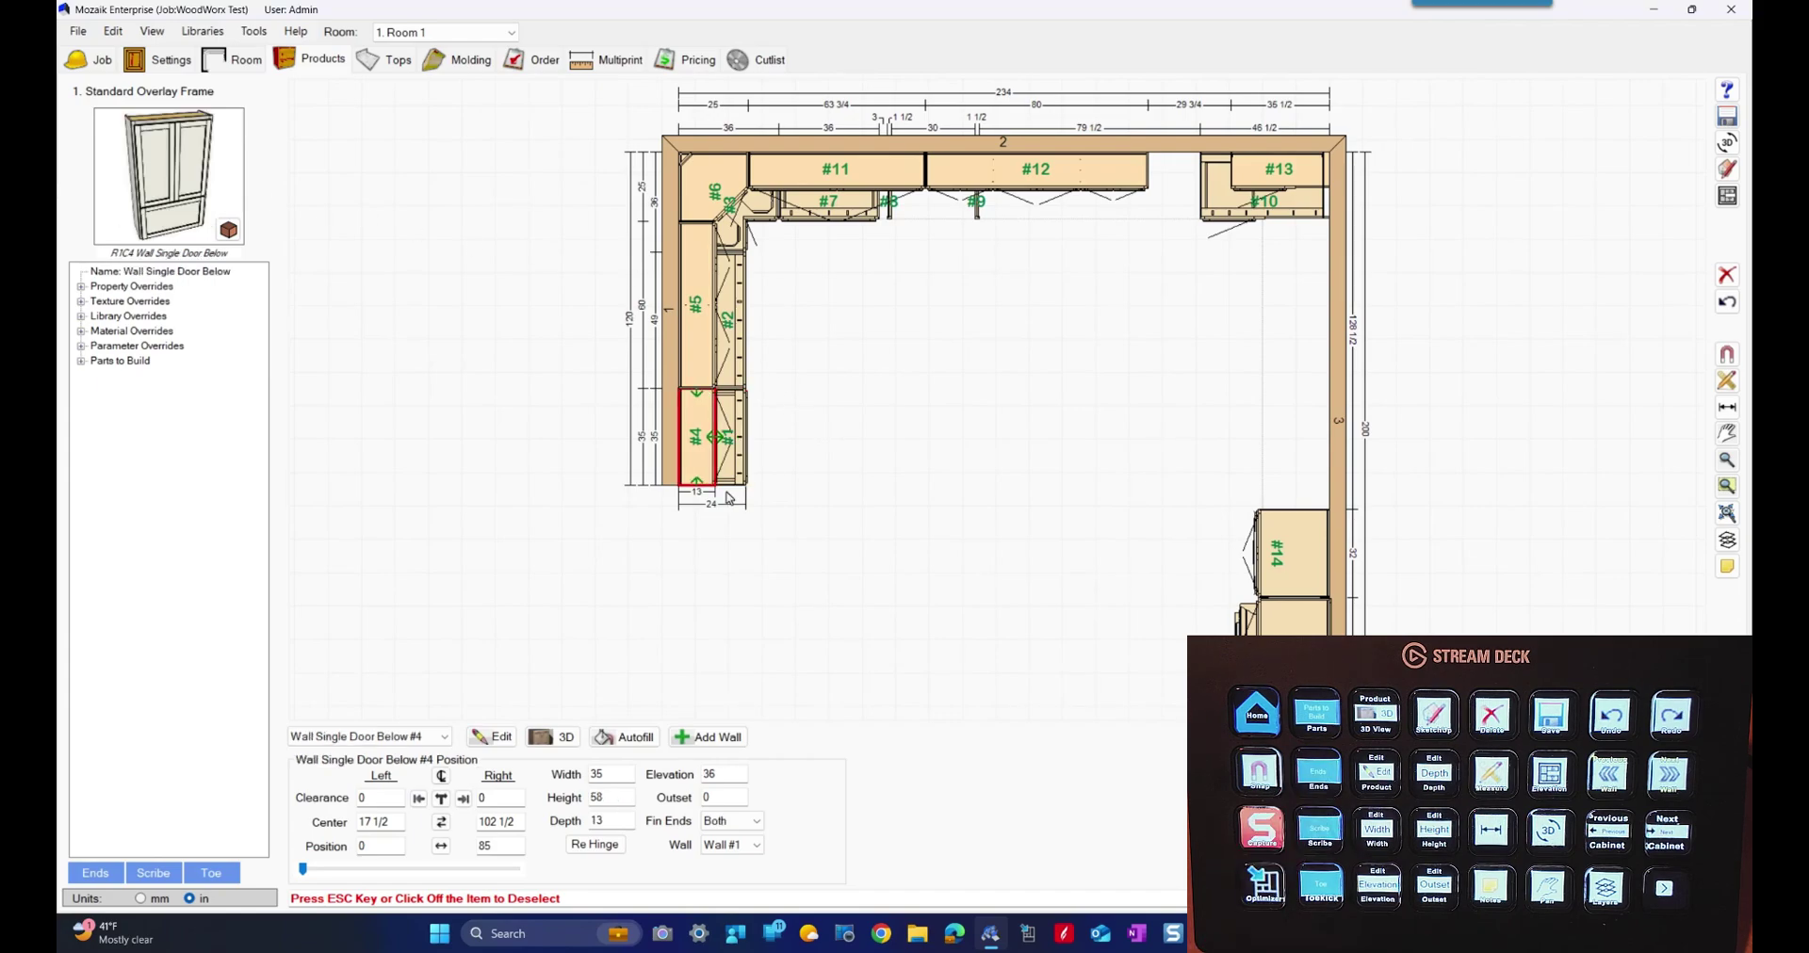
pyautogui.press('h')
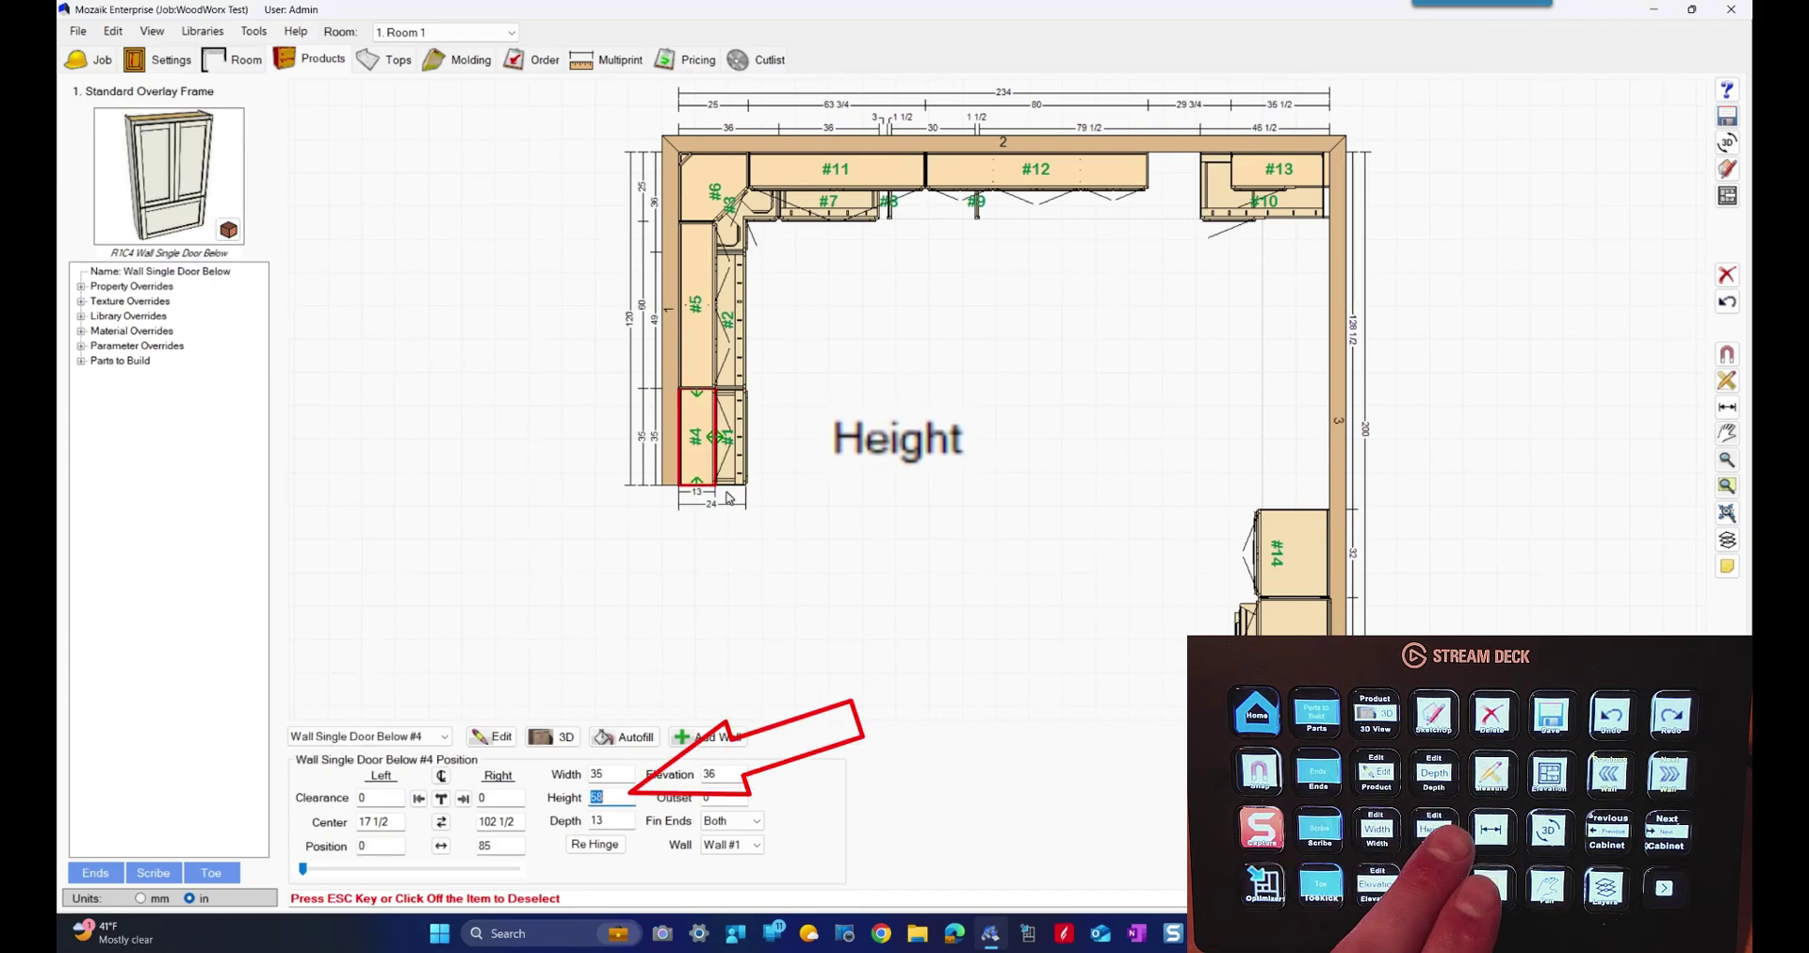
pyautogui.write('60')
pyautogui.press('Return')
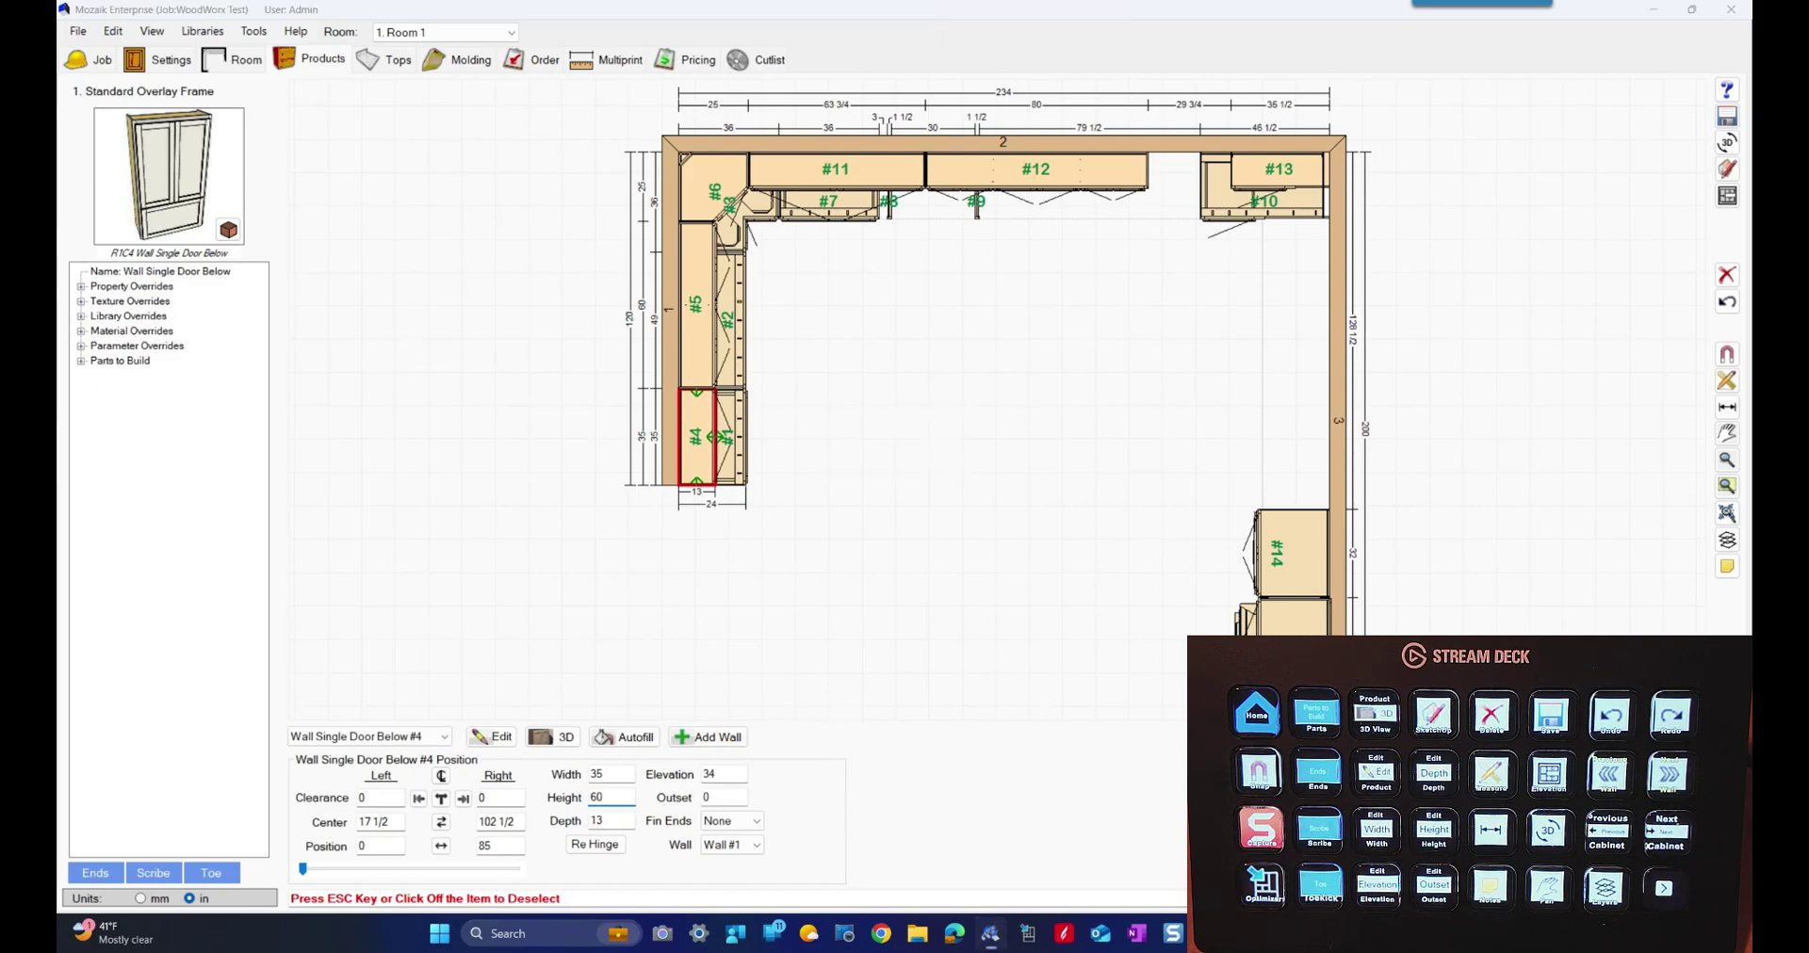
pyautogui.press('Escape')
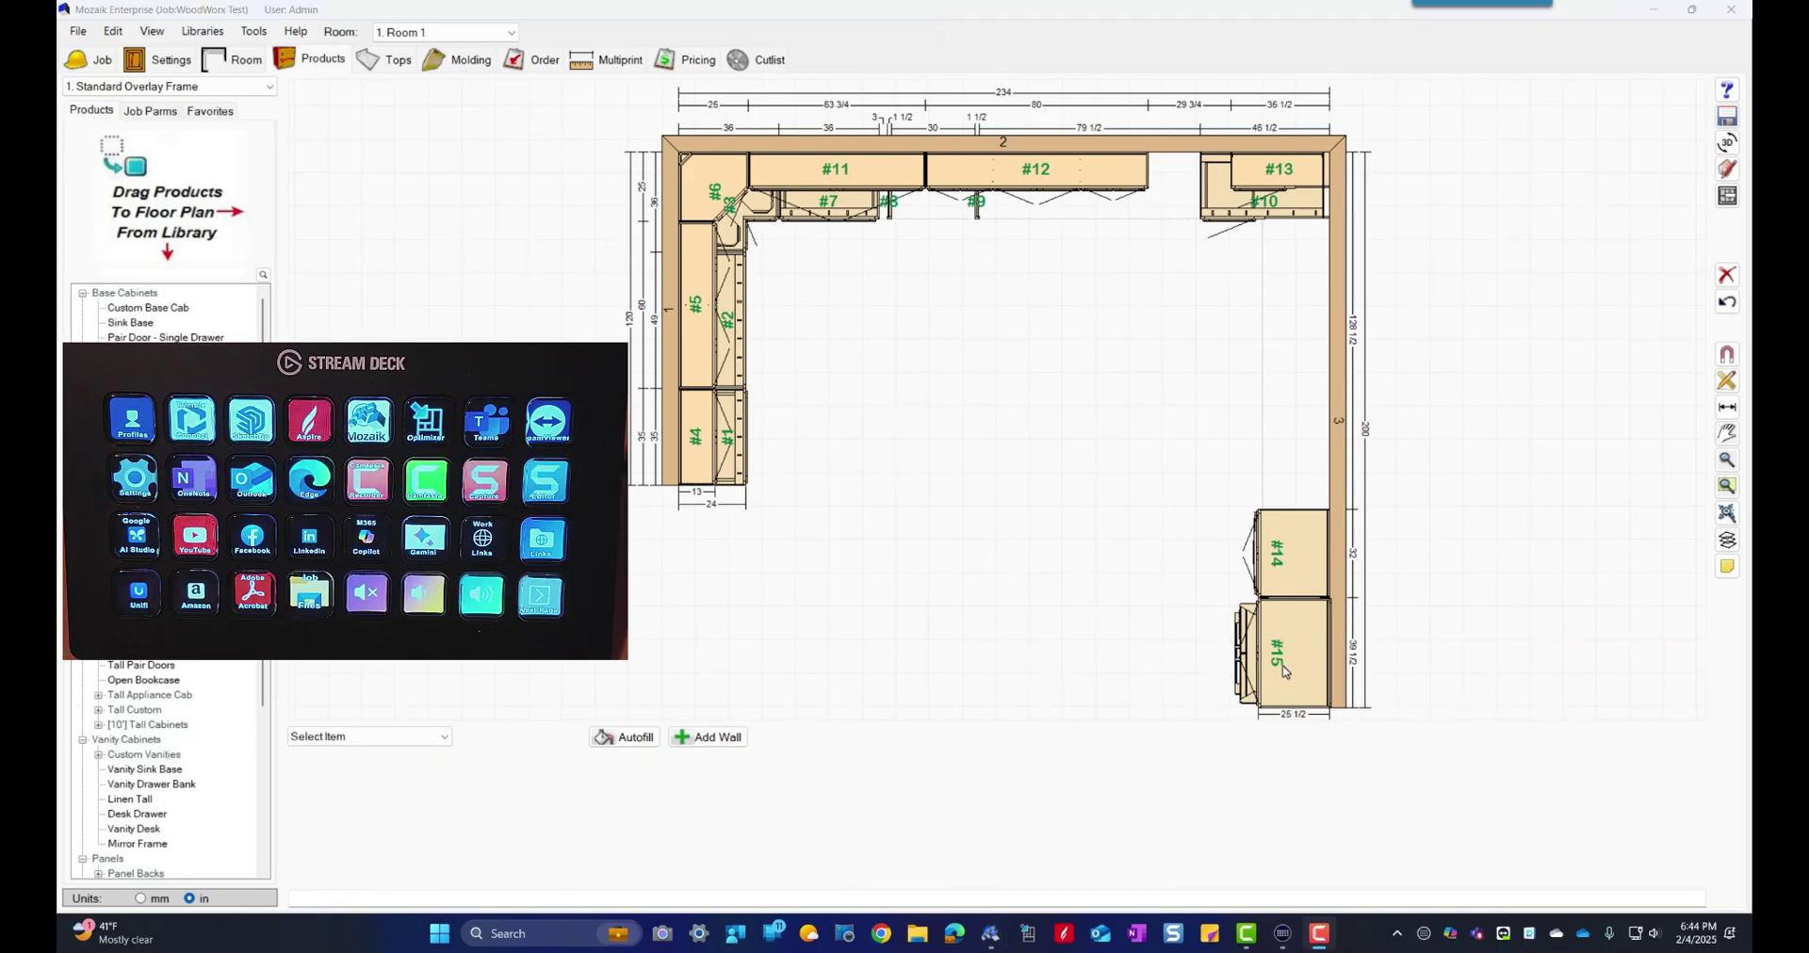
# Set the depth of Tall Fridge Cabinet #15 to 30 in
pyautogui.click(1286, 672)
pyautogui.press('d')
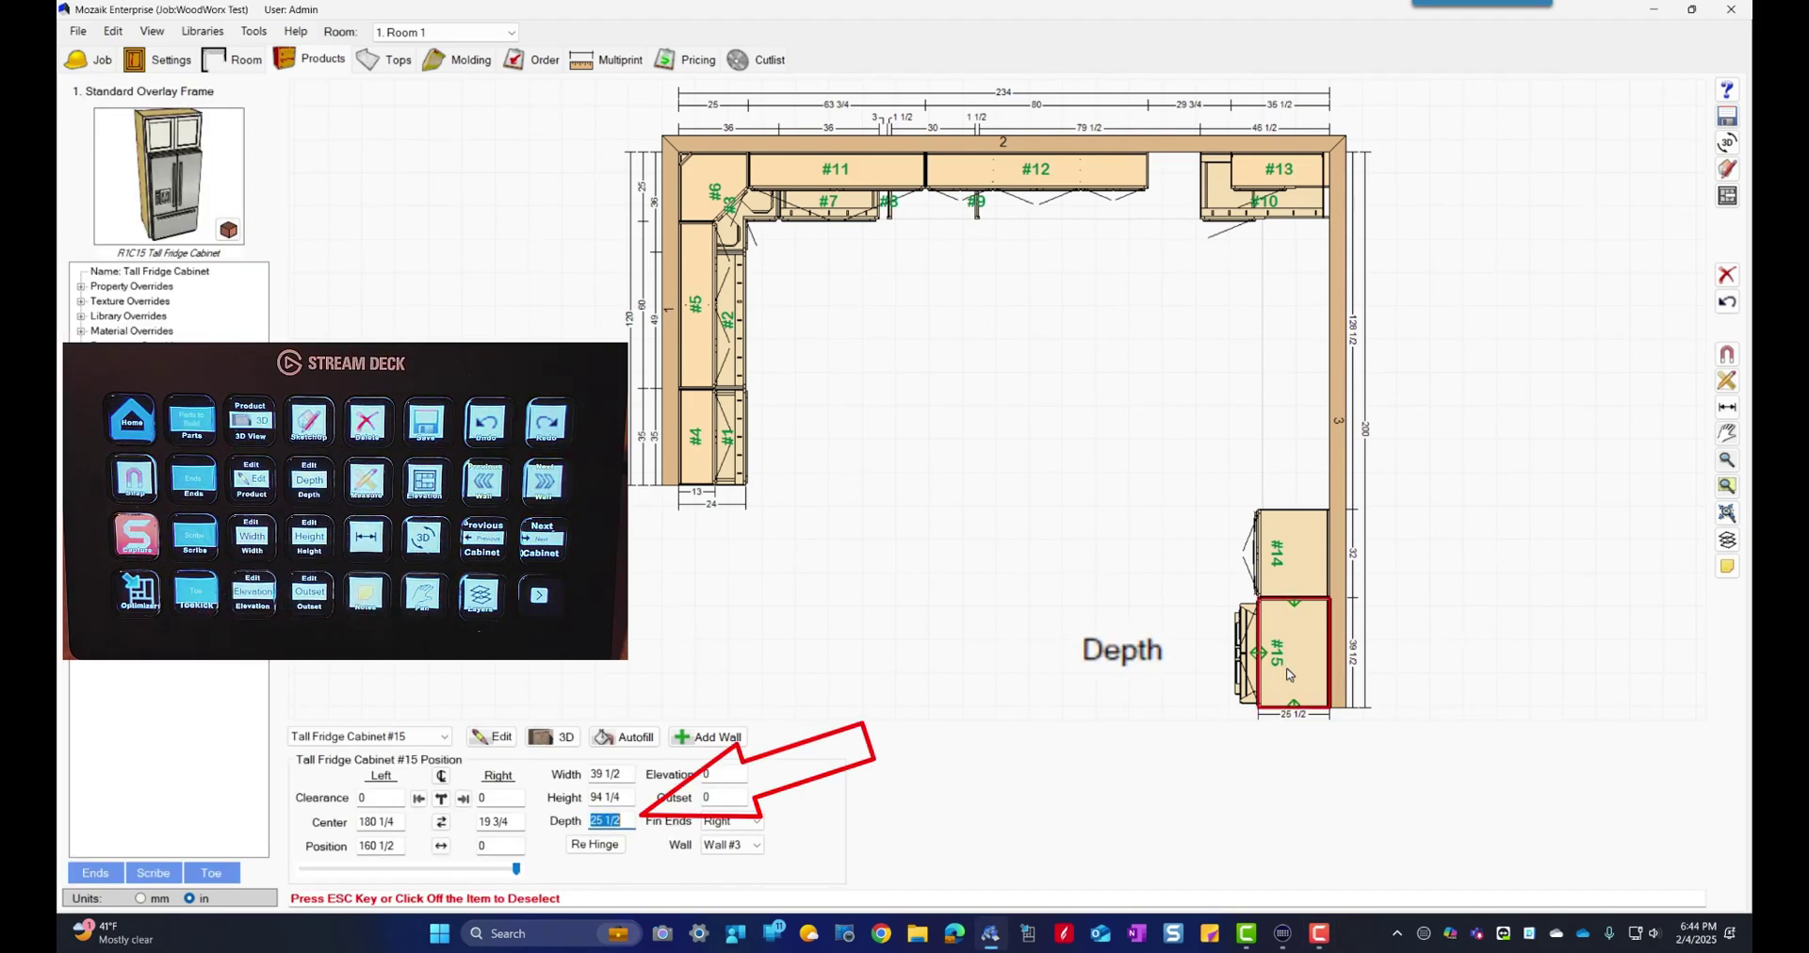
pyautogui.write('30')
pyautogui.press('Return')
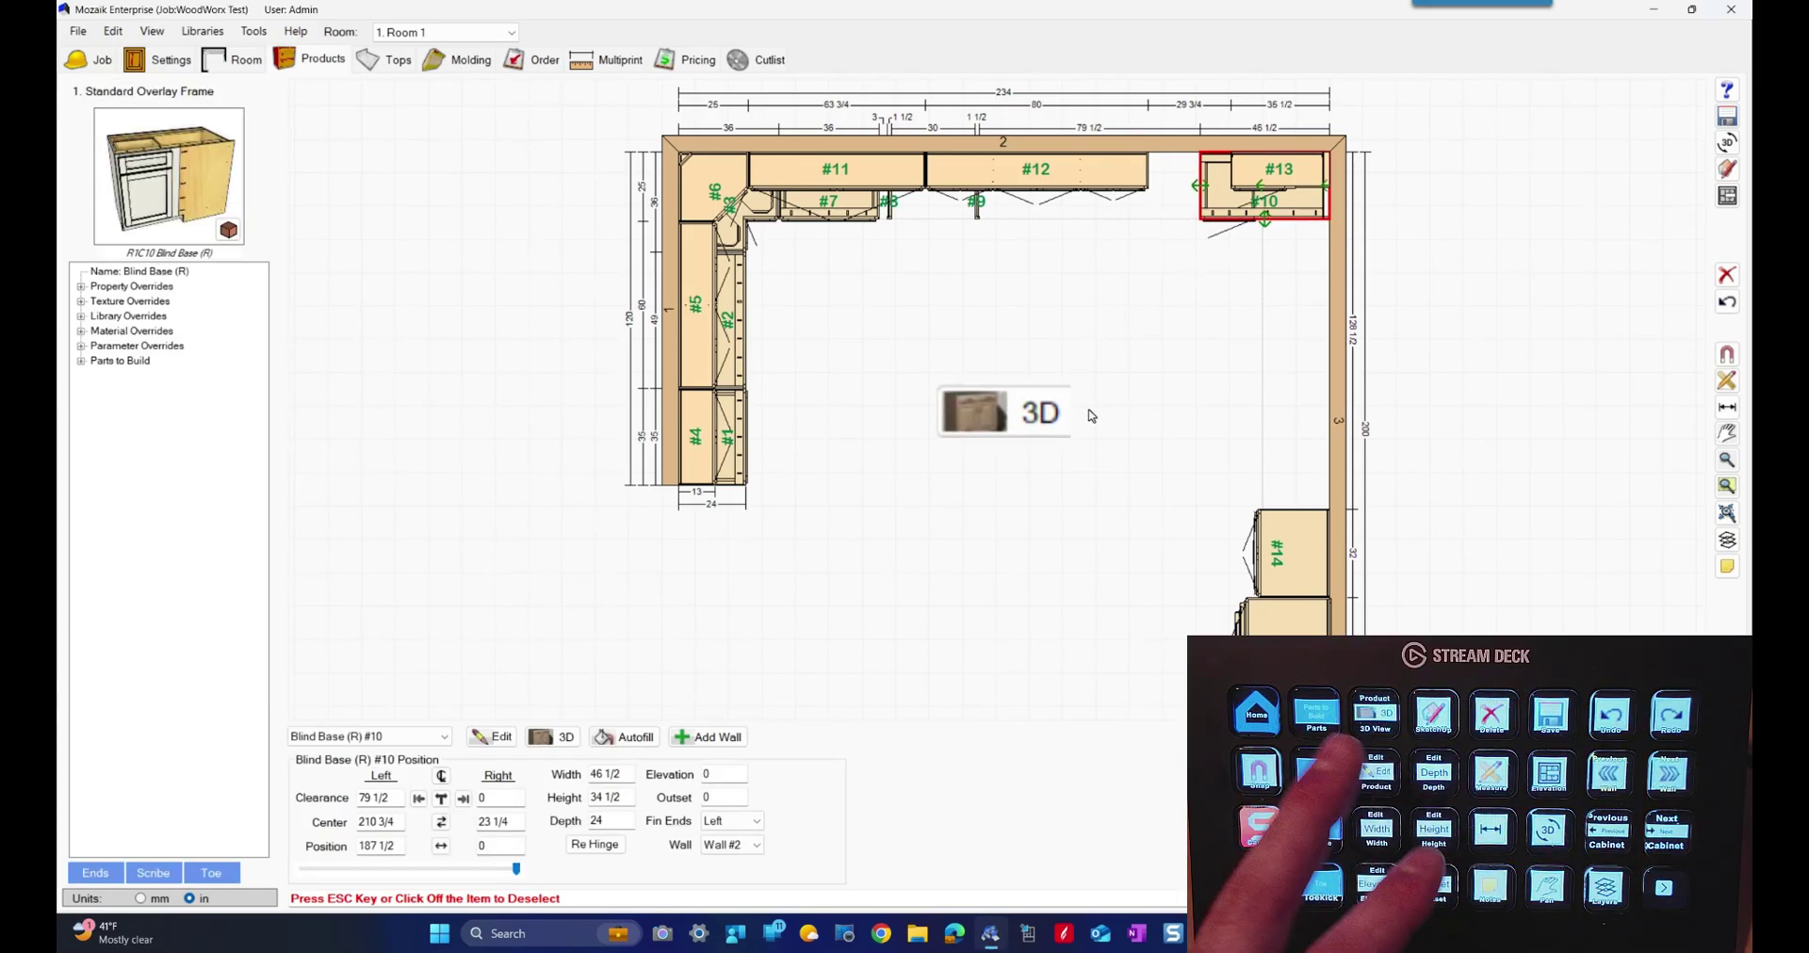
# View Blind Base (R) #10 in 3D with High Detail on and the Doors layer hidden
pyautogui.press('3')
pyautogui.moveTo(1074, 421); pyautogui.dragTo(966, 566)
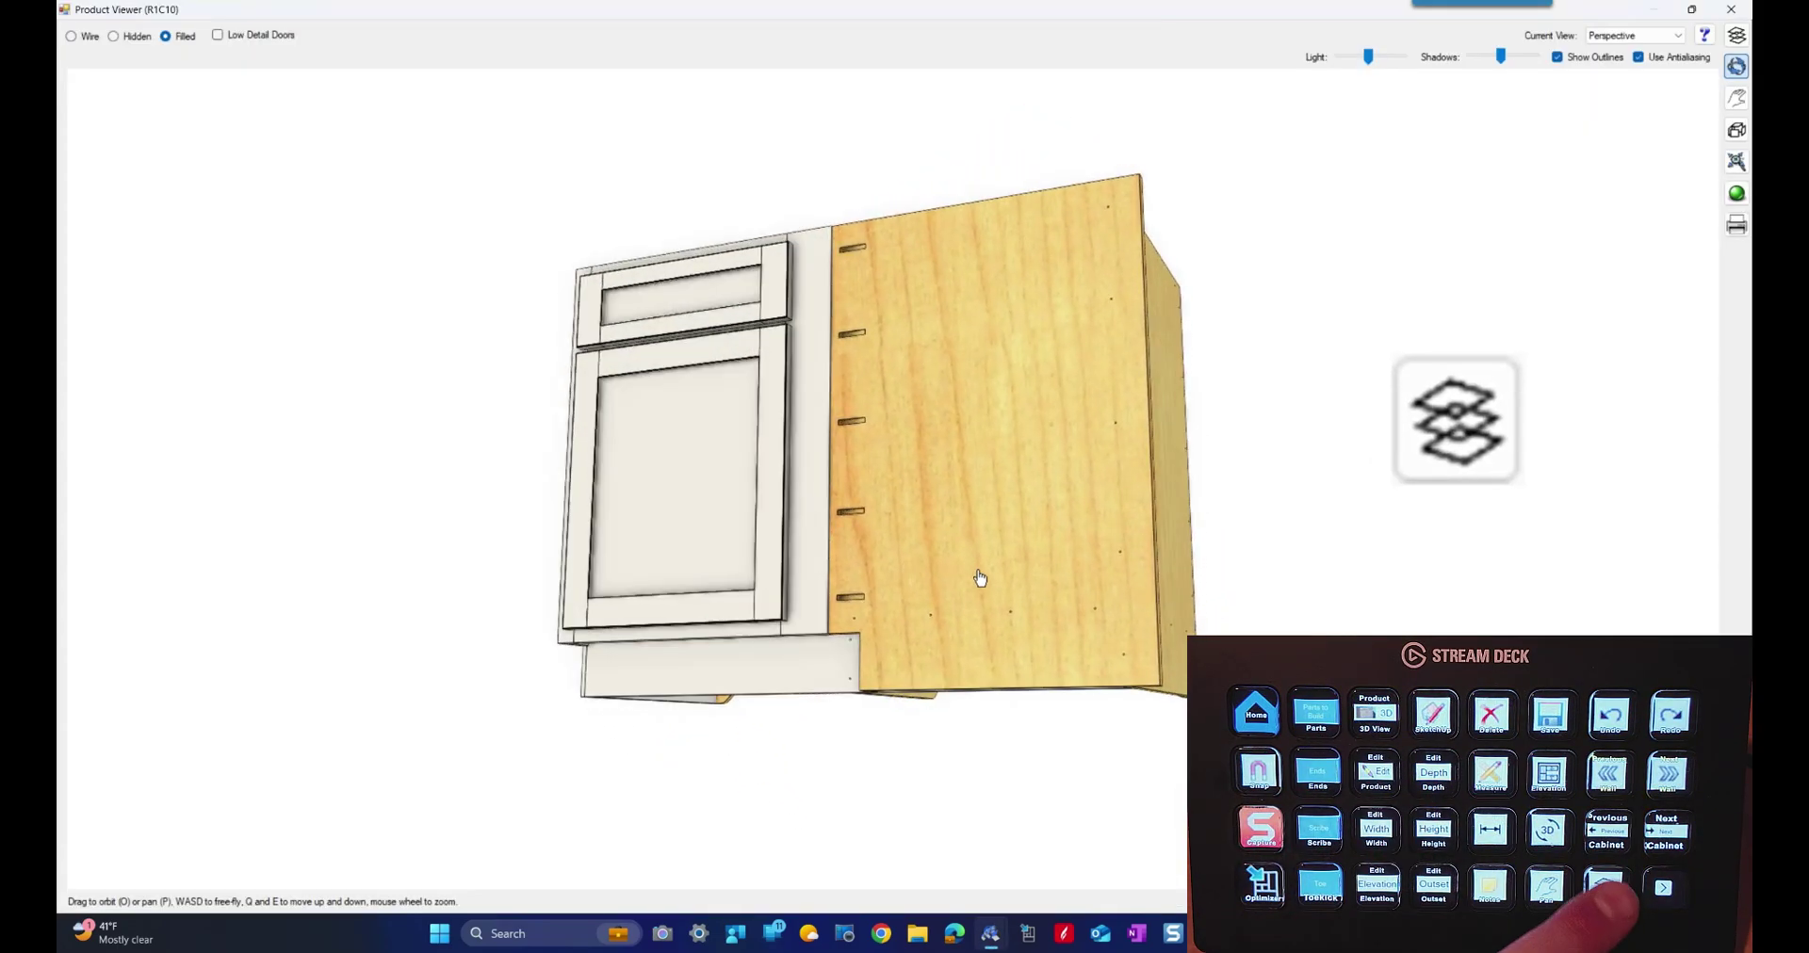
pyautogui.click(883, 272)
pyautogui.click(775, 323)
pyautogui.click(1047, 247)
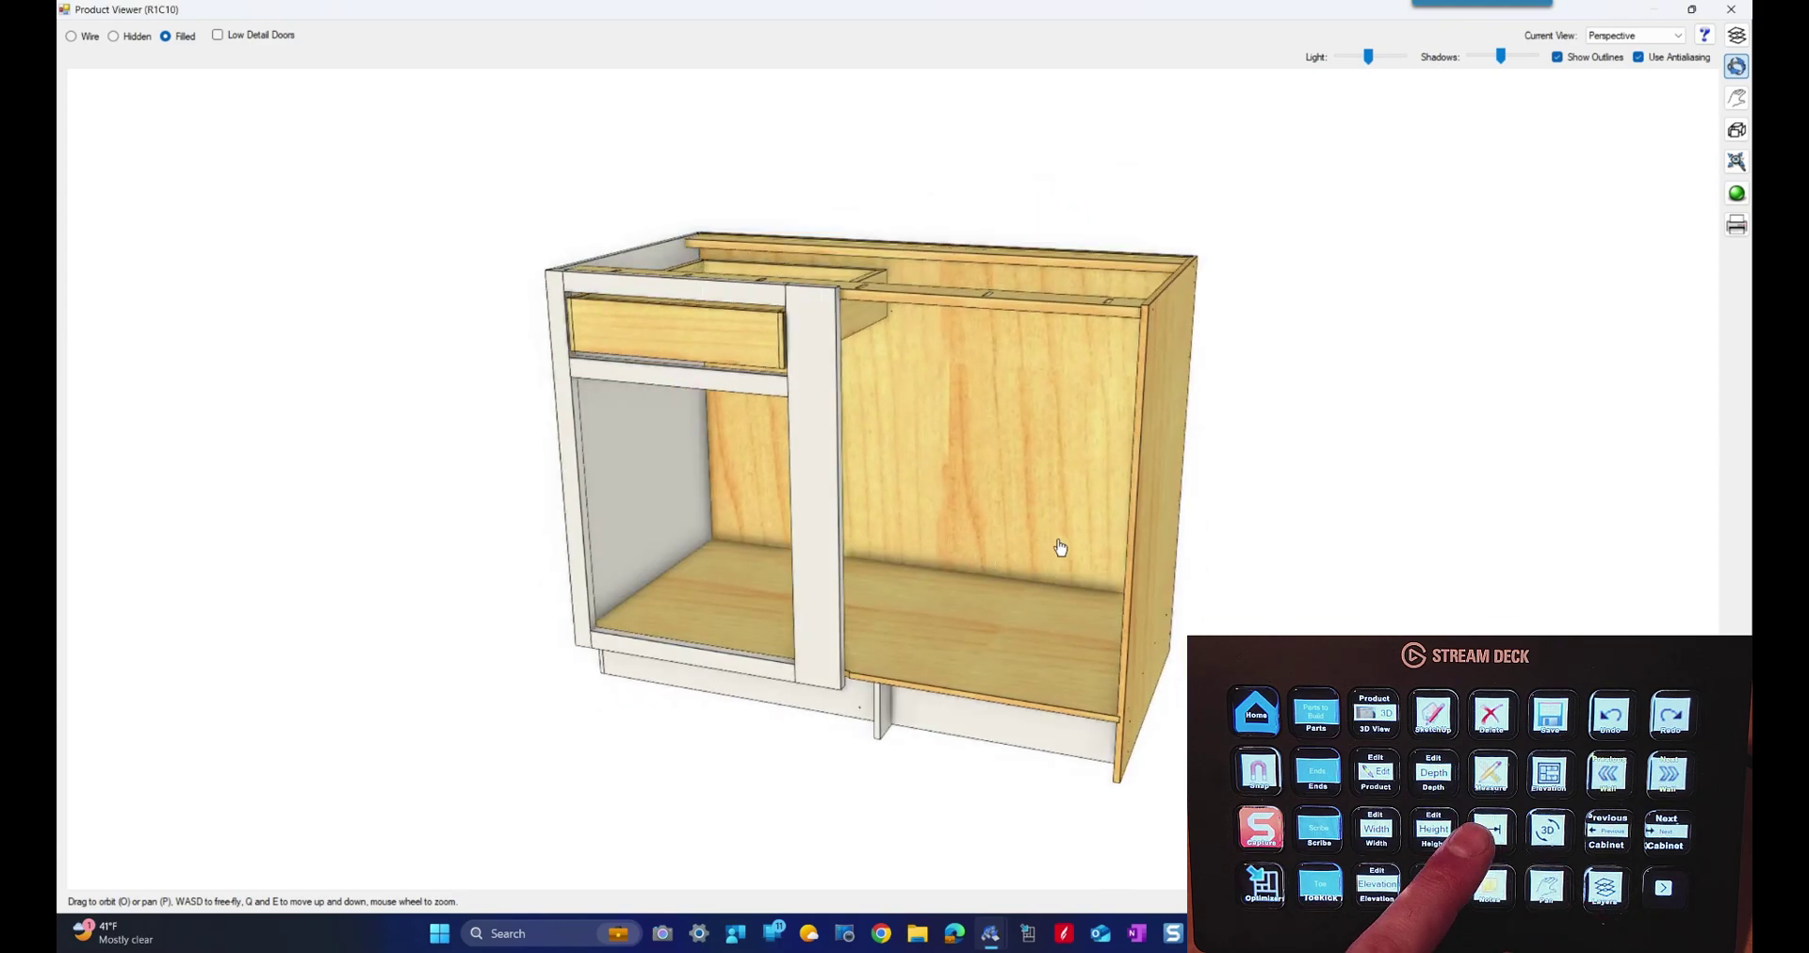
# Show the Doors layer of Blind Base (R) #10 again, leave the product's 3D view and deselect the cabinet
pyautogui.press('l')
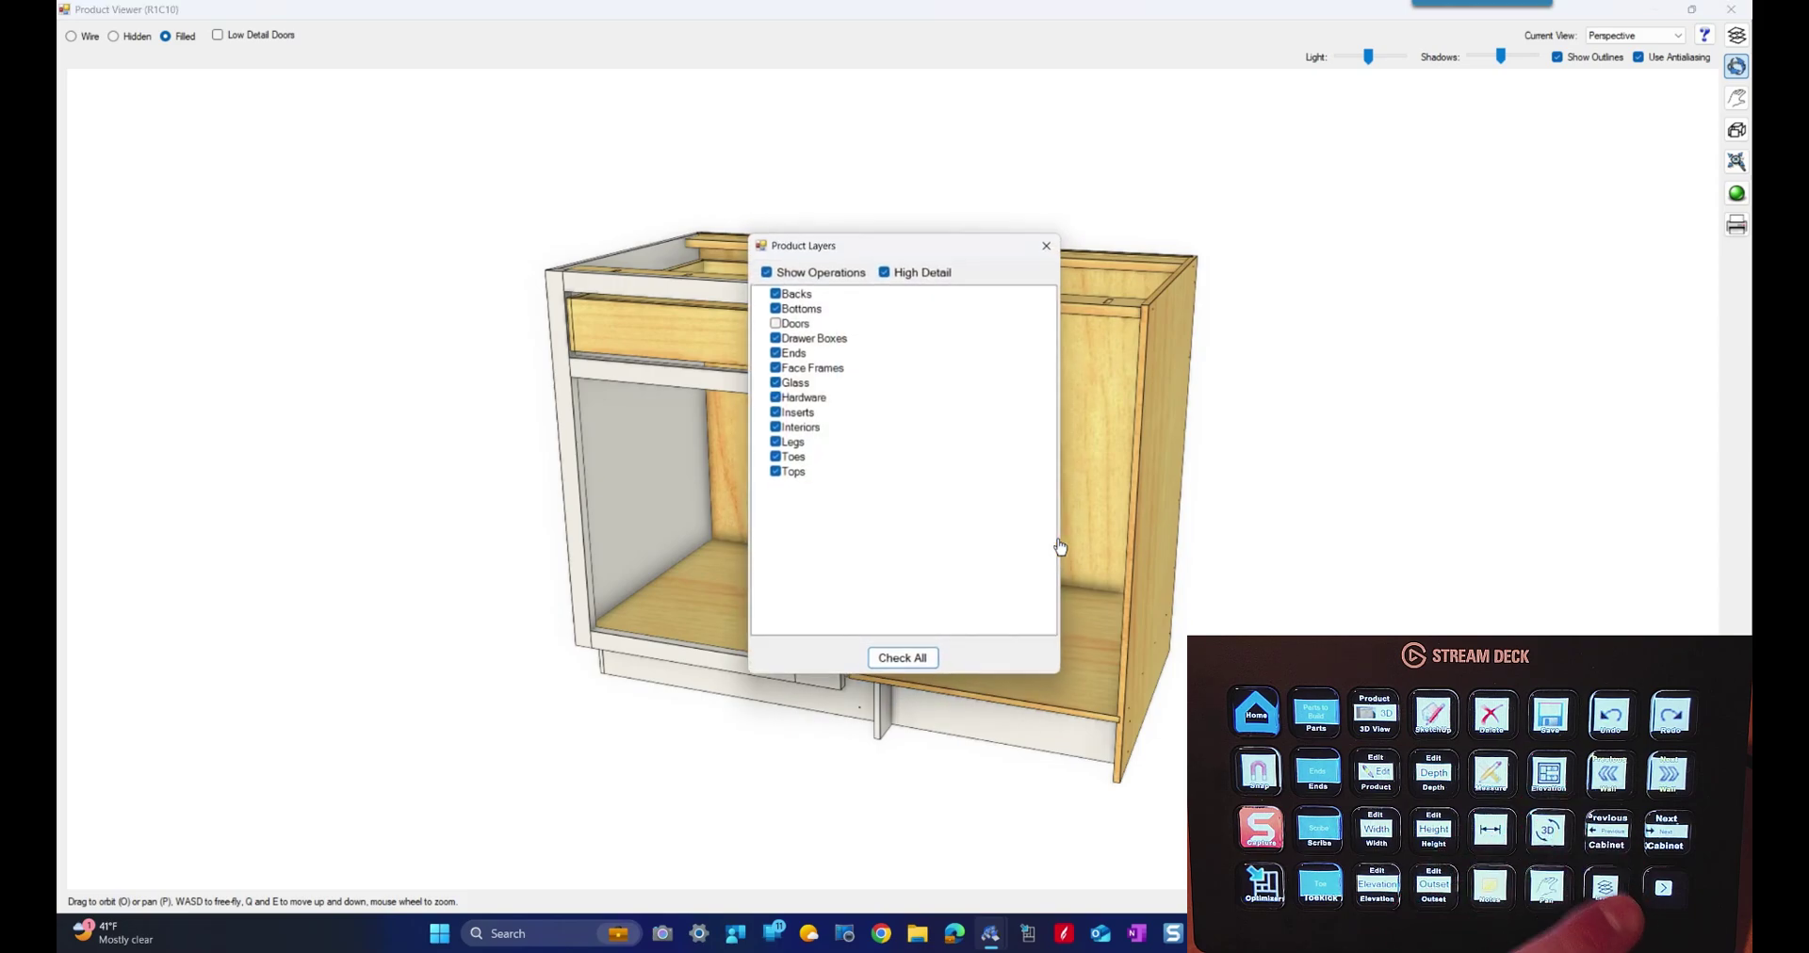
pyautogui.click(776, 323)
pyautogui.click(1049, 242)
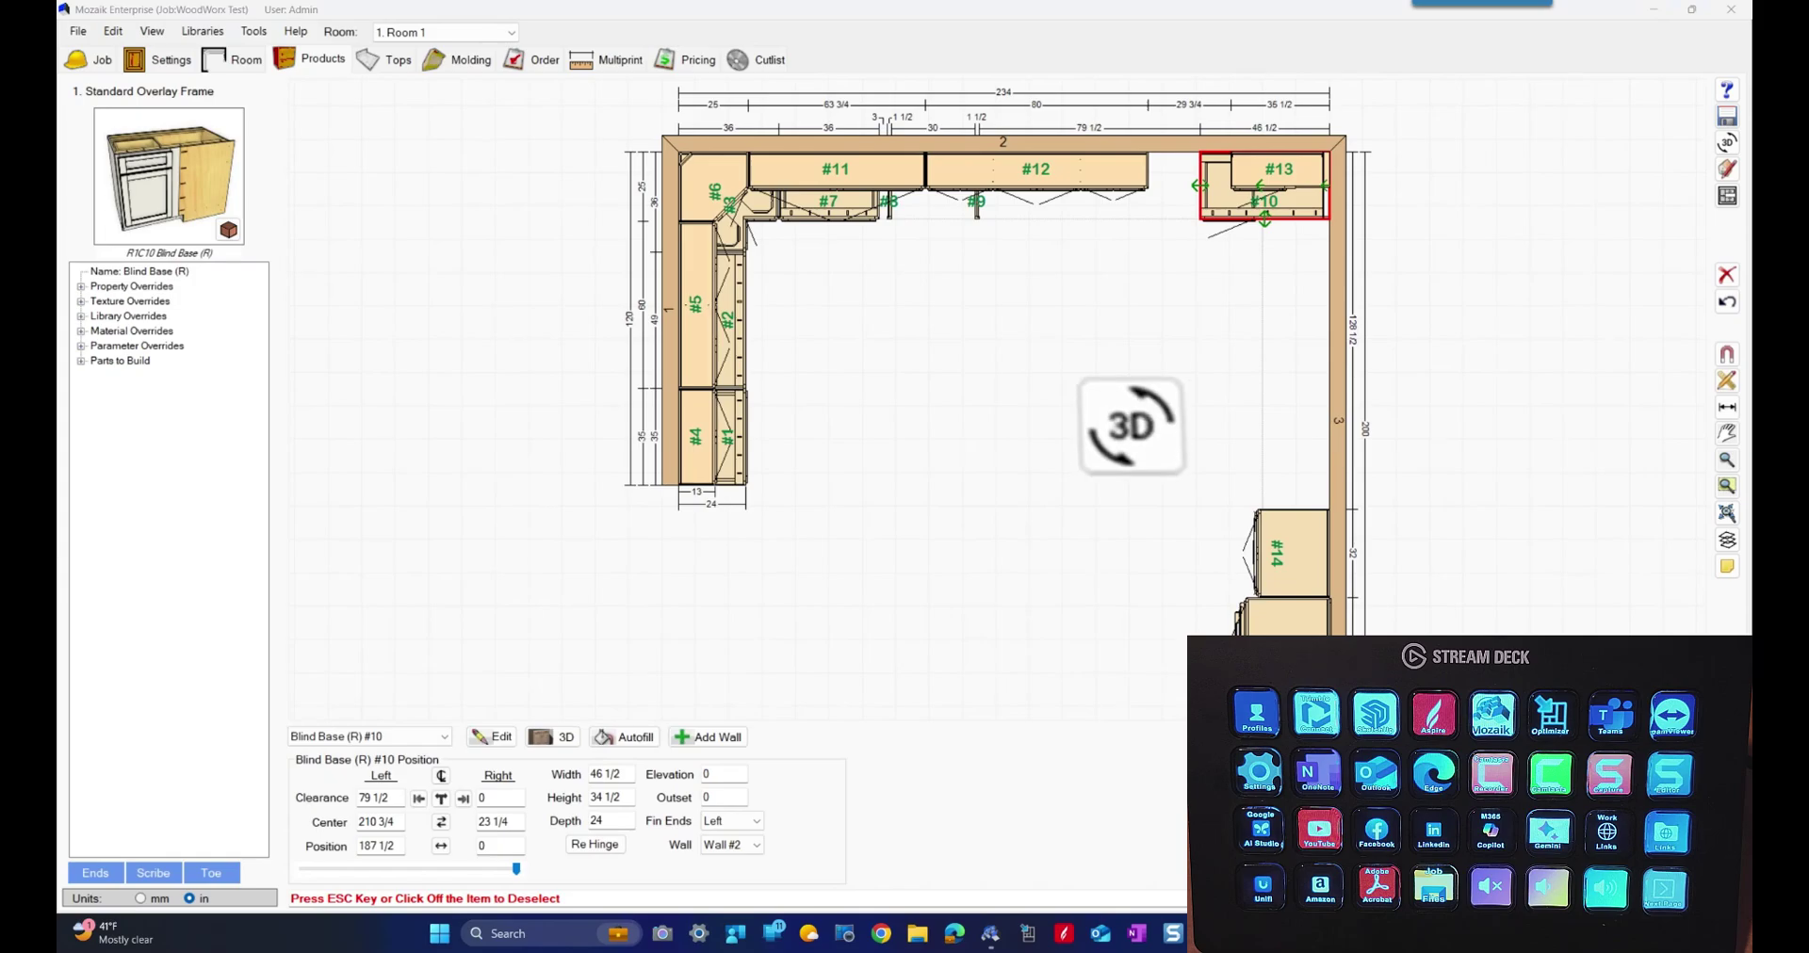
pyautogui.press('Escape')
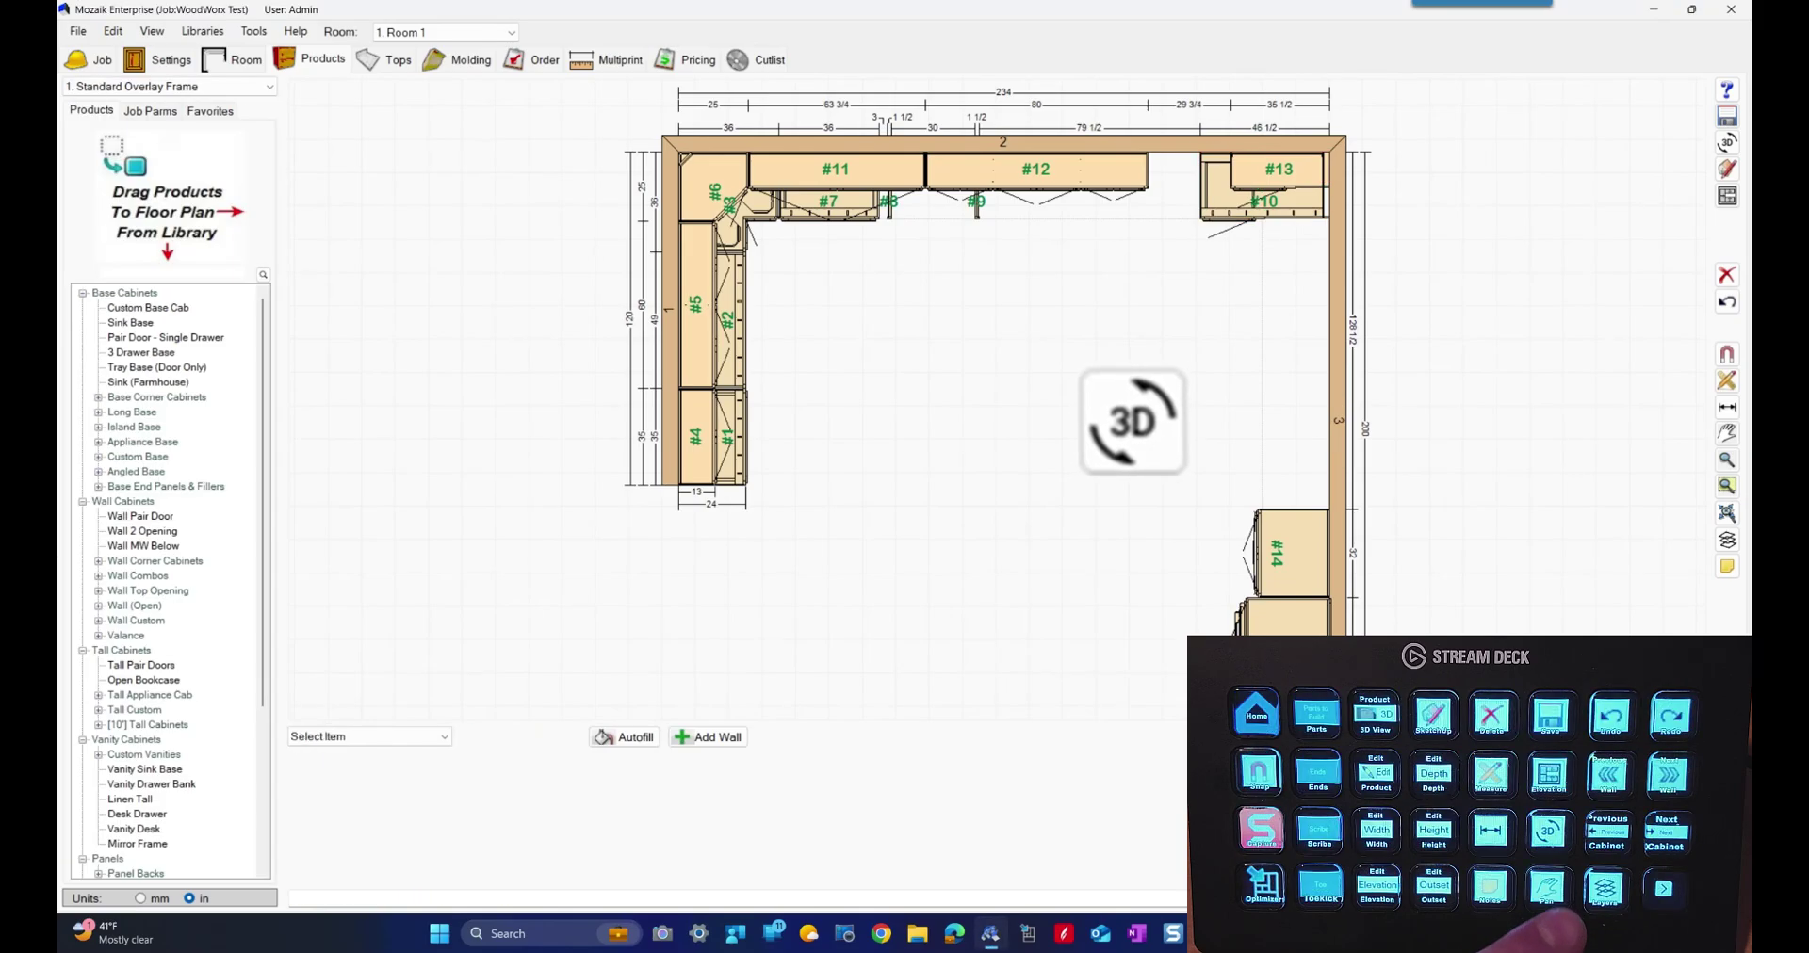
# View the whole room in 3D with Filled shading and examine the cabinet layout
pyautogui.press('3')
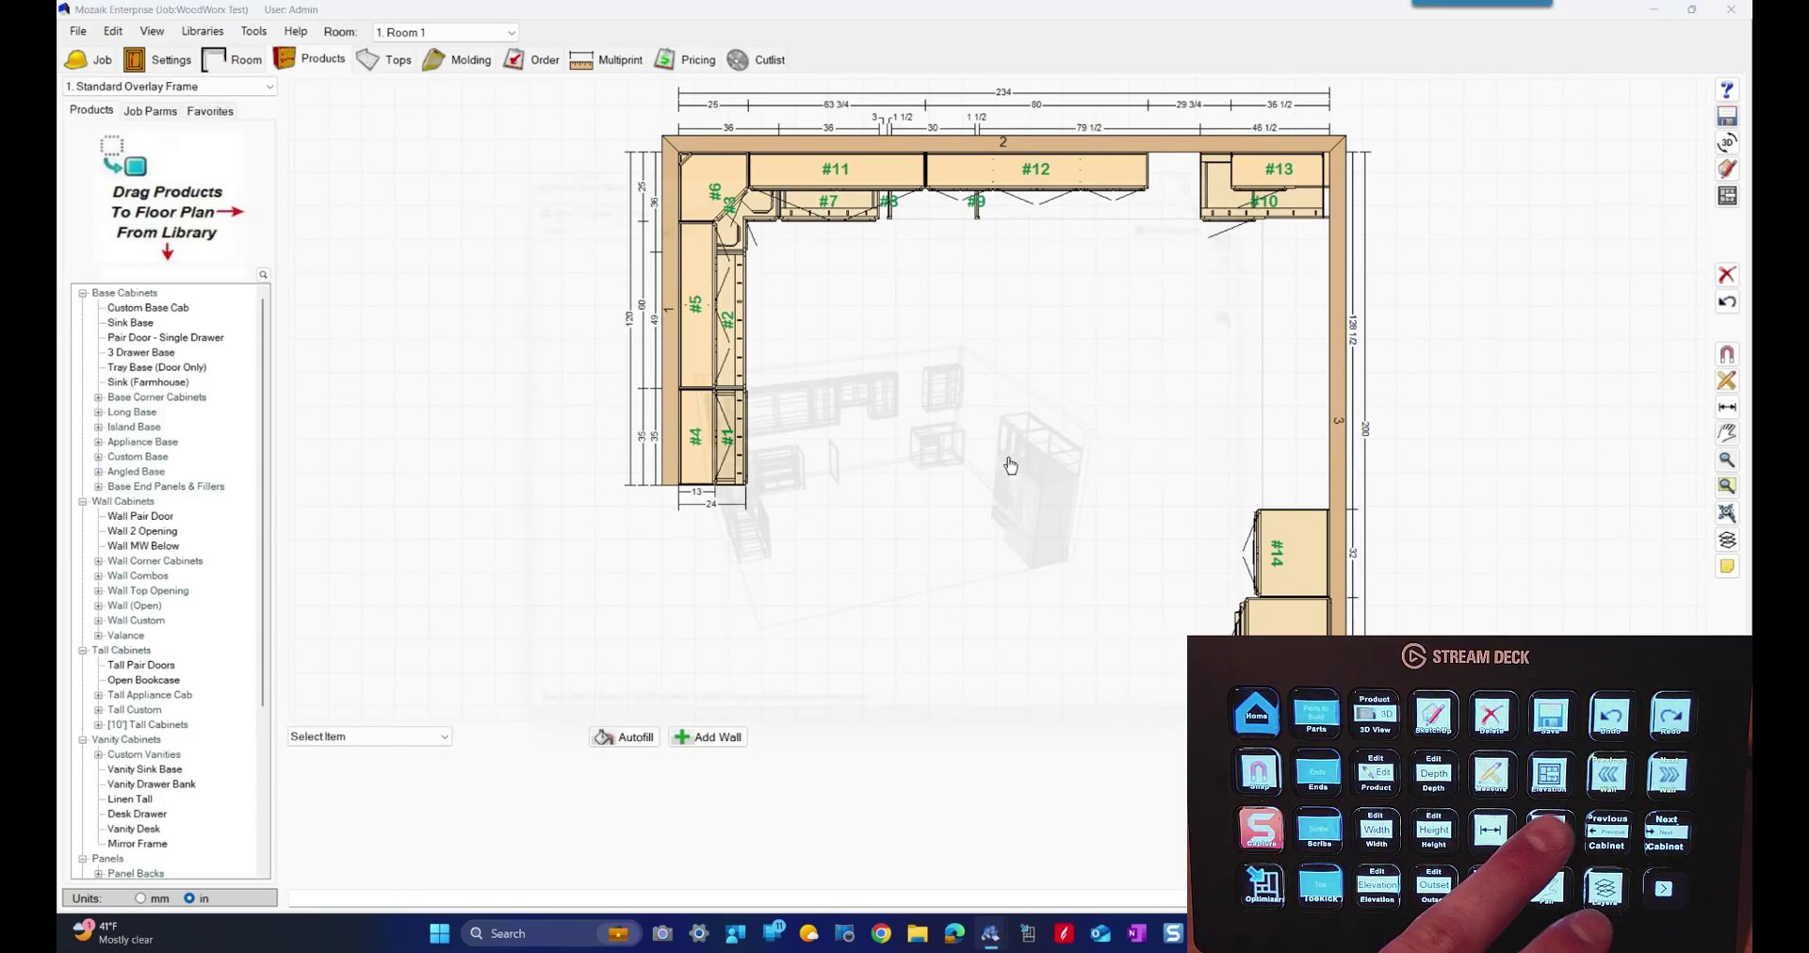
pyautogui.moveTo(1002, 533); pyautogui.dragTo(1083, 396)
pyautogui.click(1264, 153)
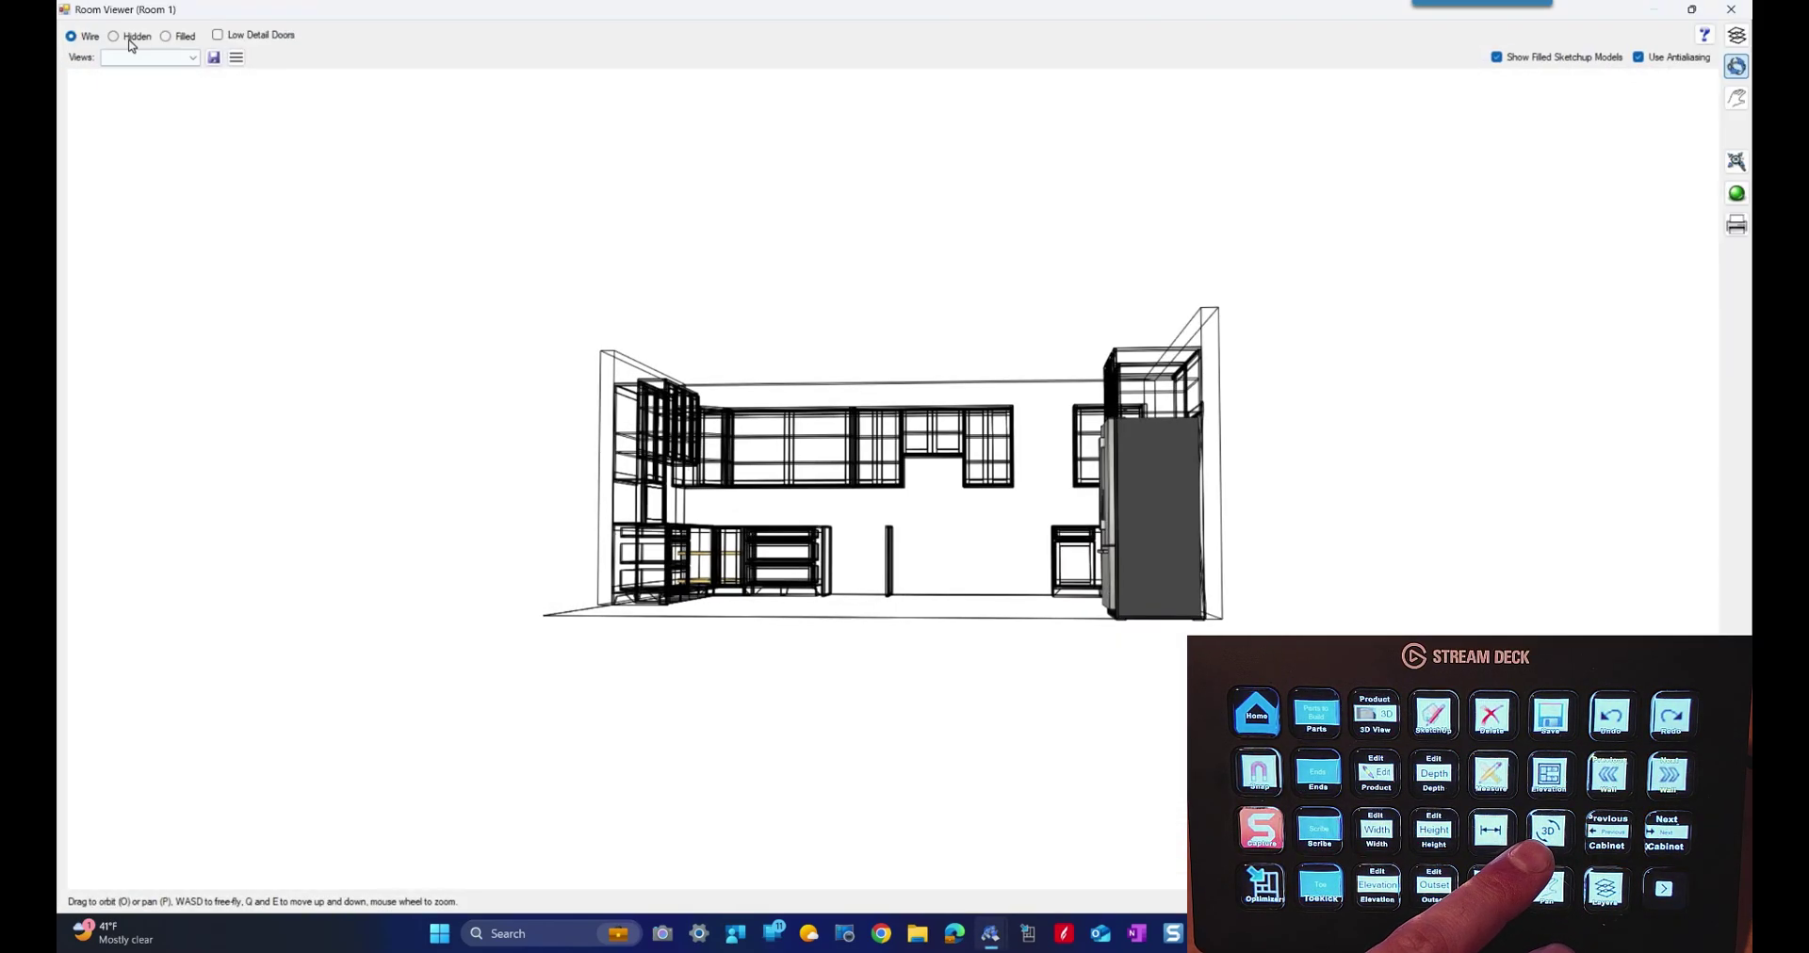
pyautogui.click(165, 36)
pyautogui.moveTo(909, 405); pyautogui.dragTo(924, 489)
pyautogui.scroll(3, 924, 489)
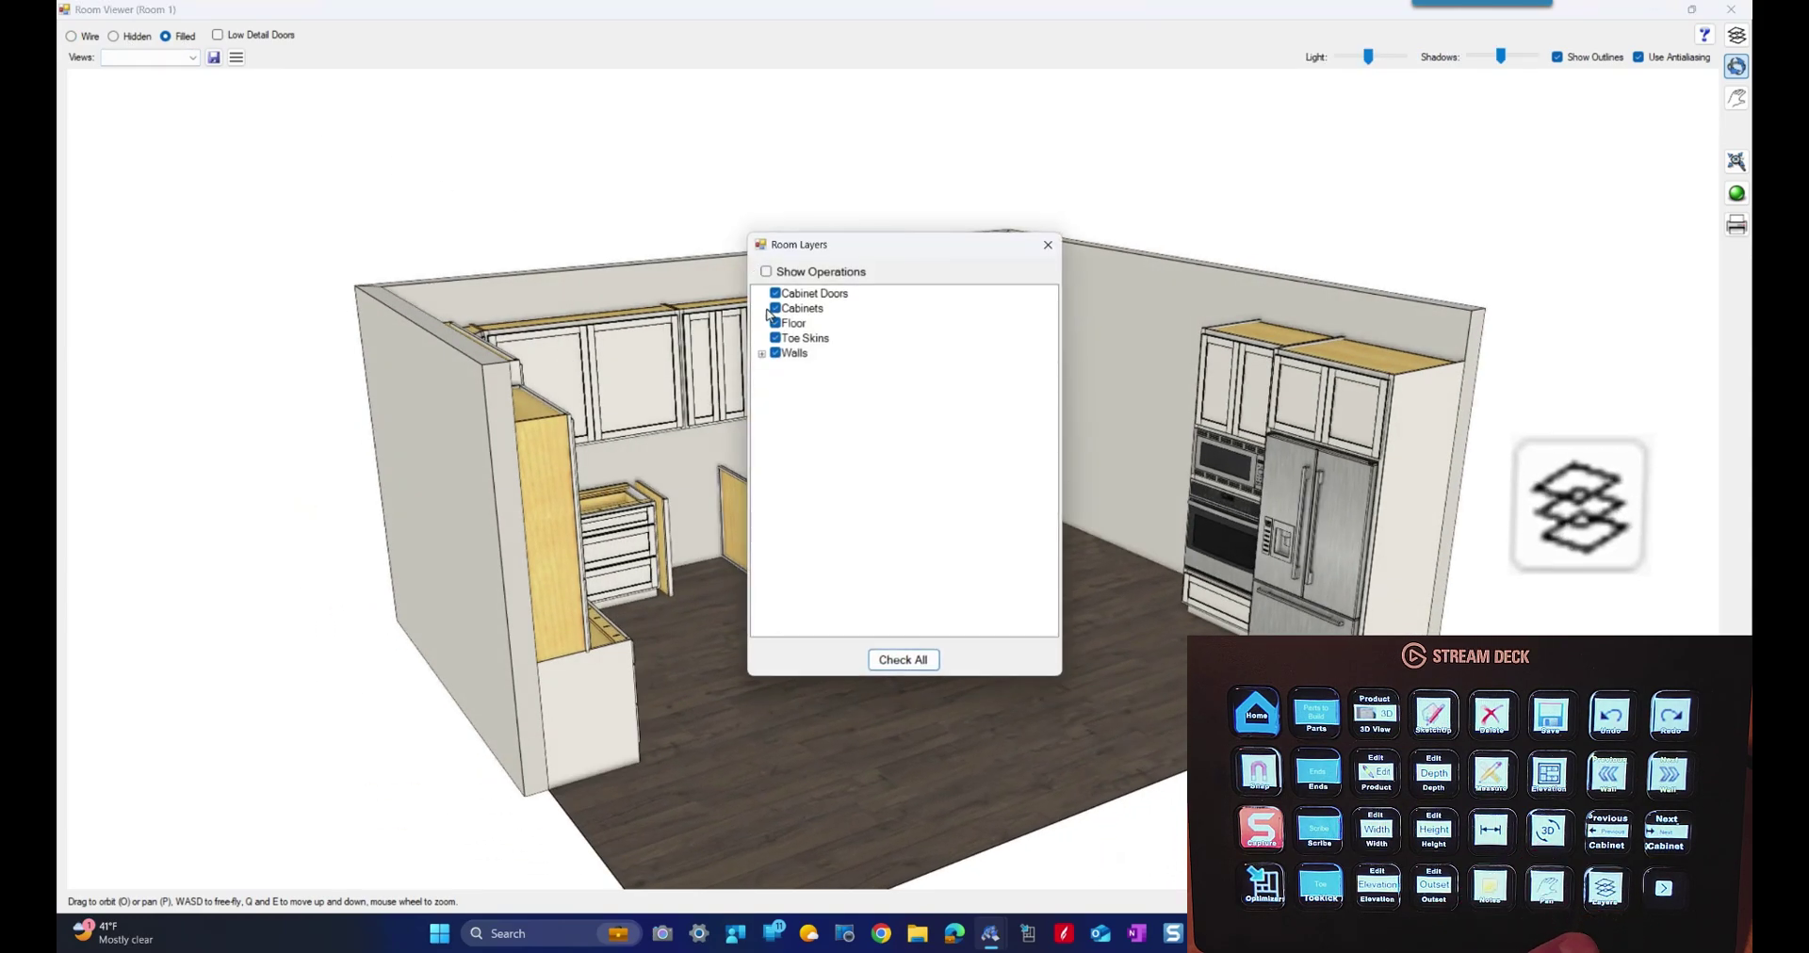
# Turn on Show Operations for the room, switch the Cabinet Doors layer off and on again, and close the room viewer
pyautogui.click(765, 271)
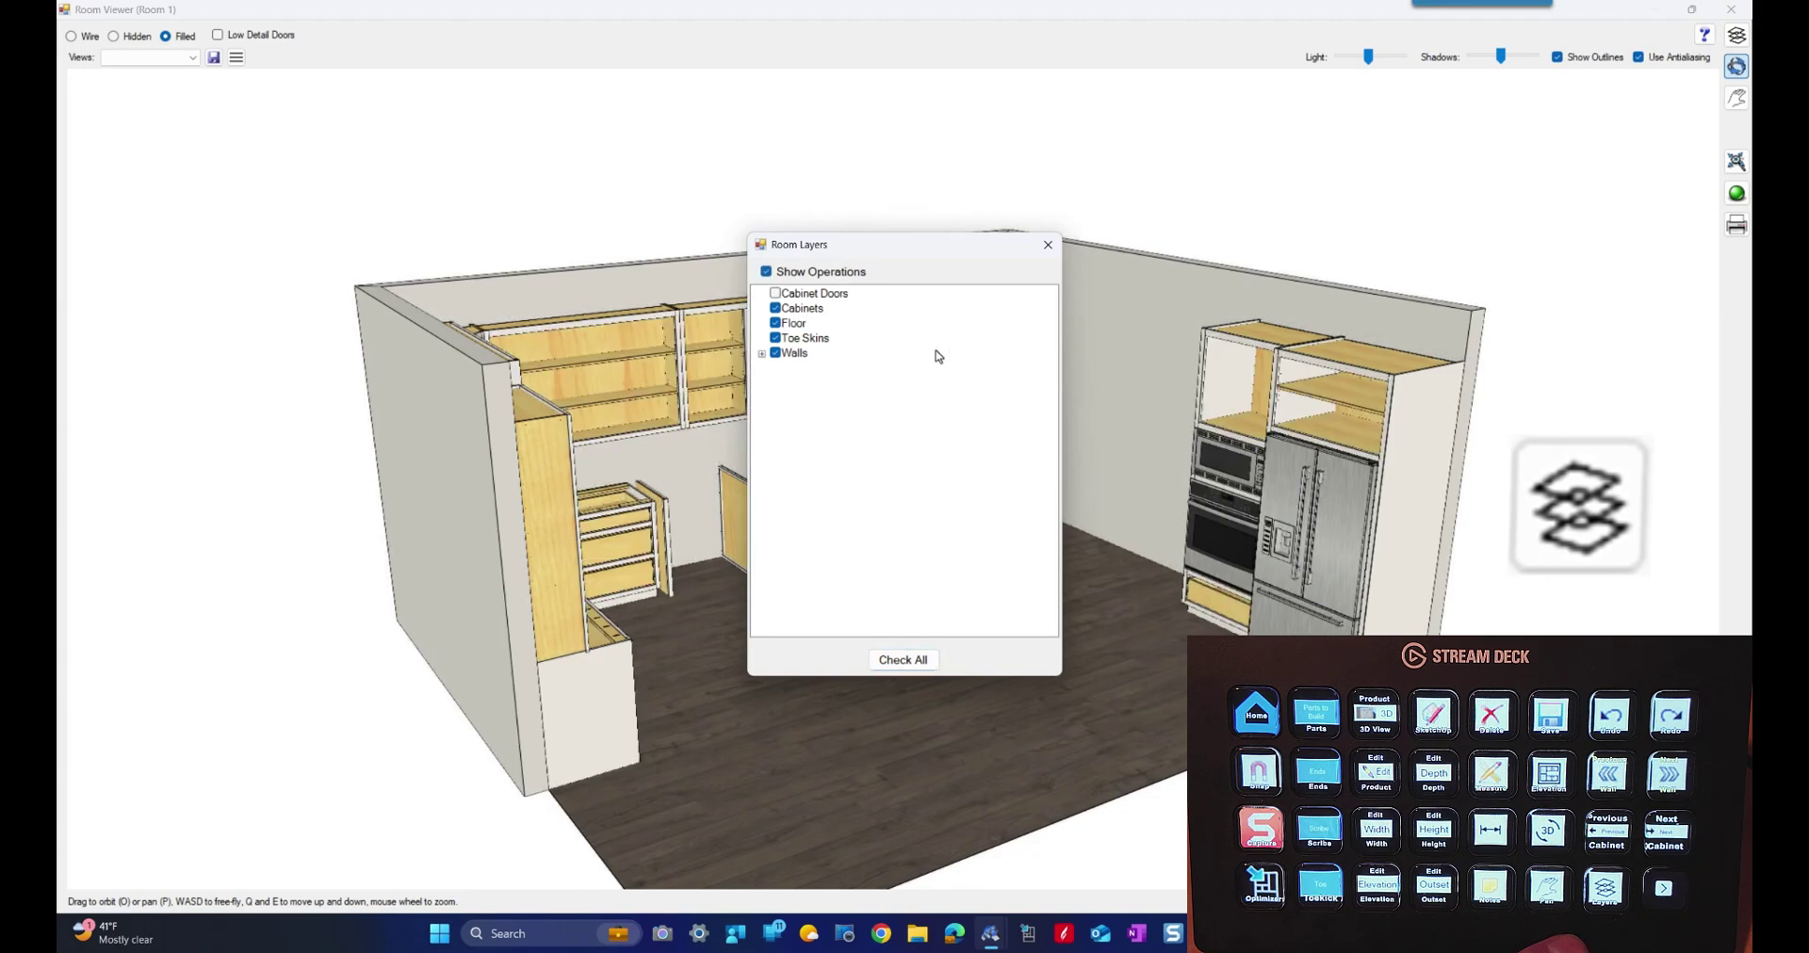
pyautogui.click(774, 293)
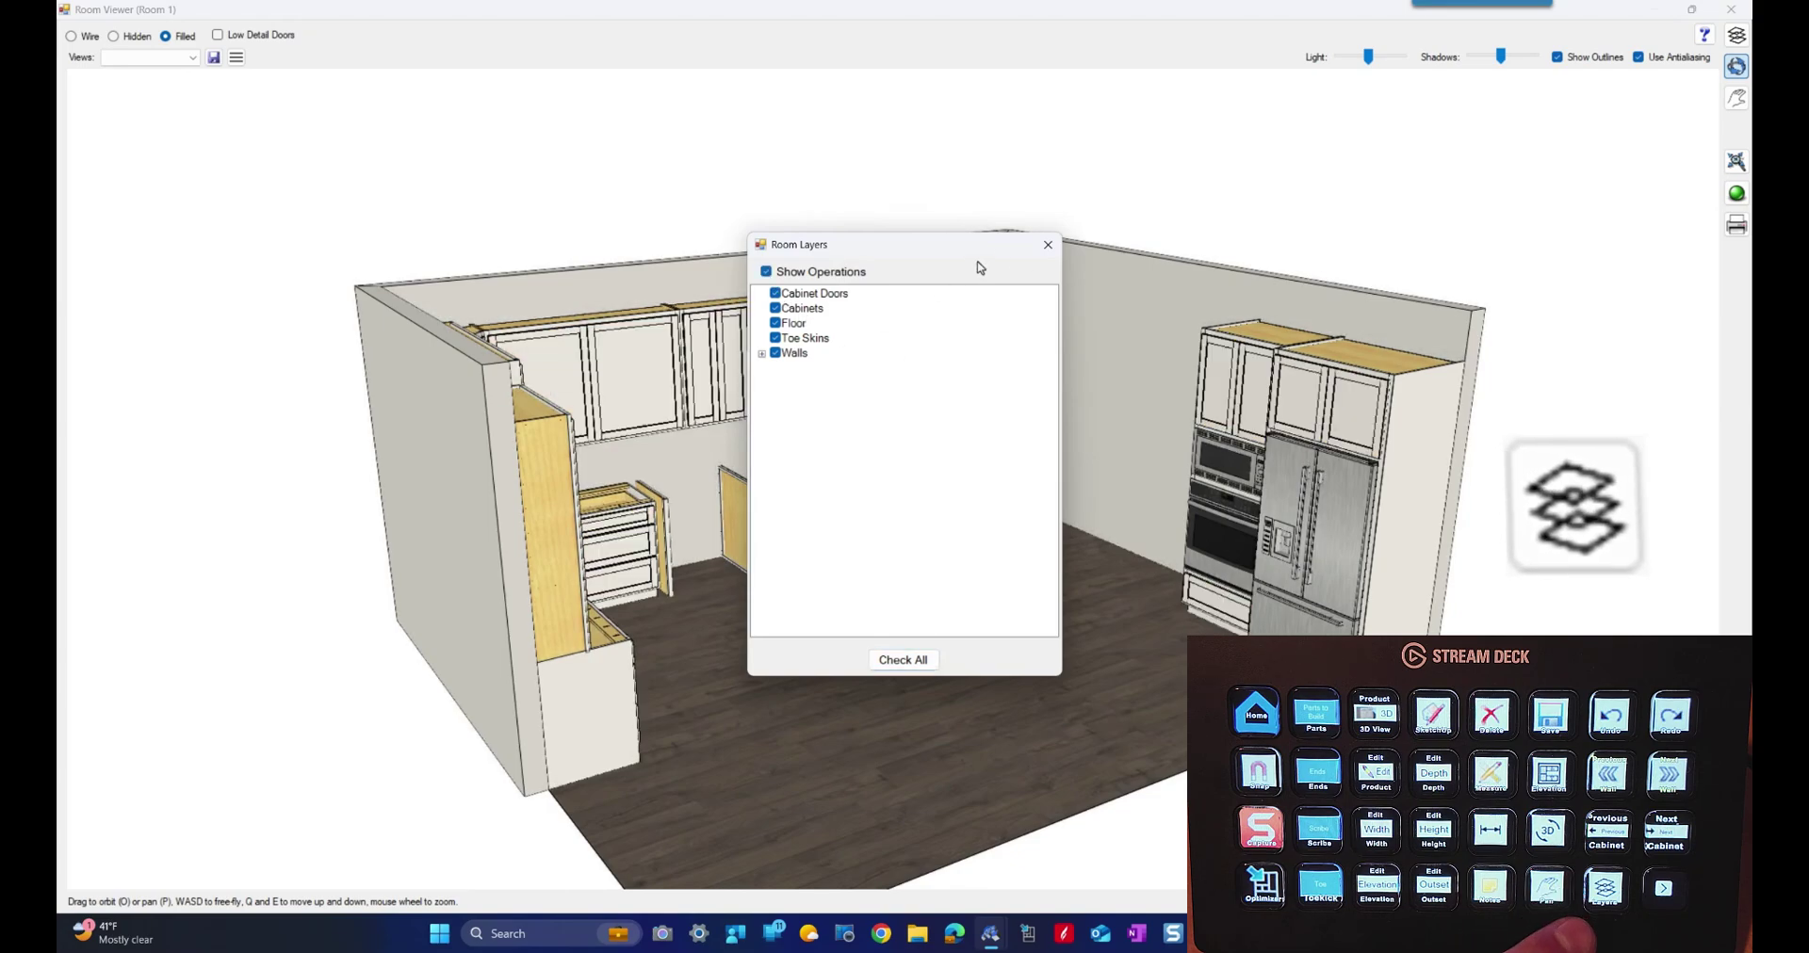
pyautogui.click(1047, 244)
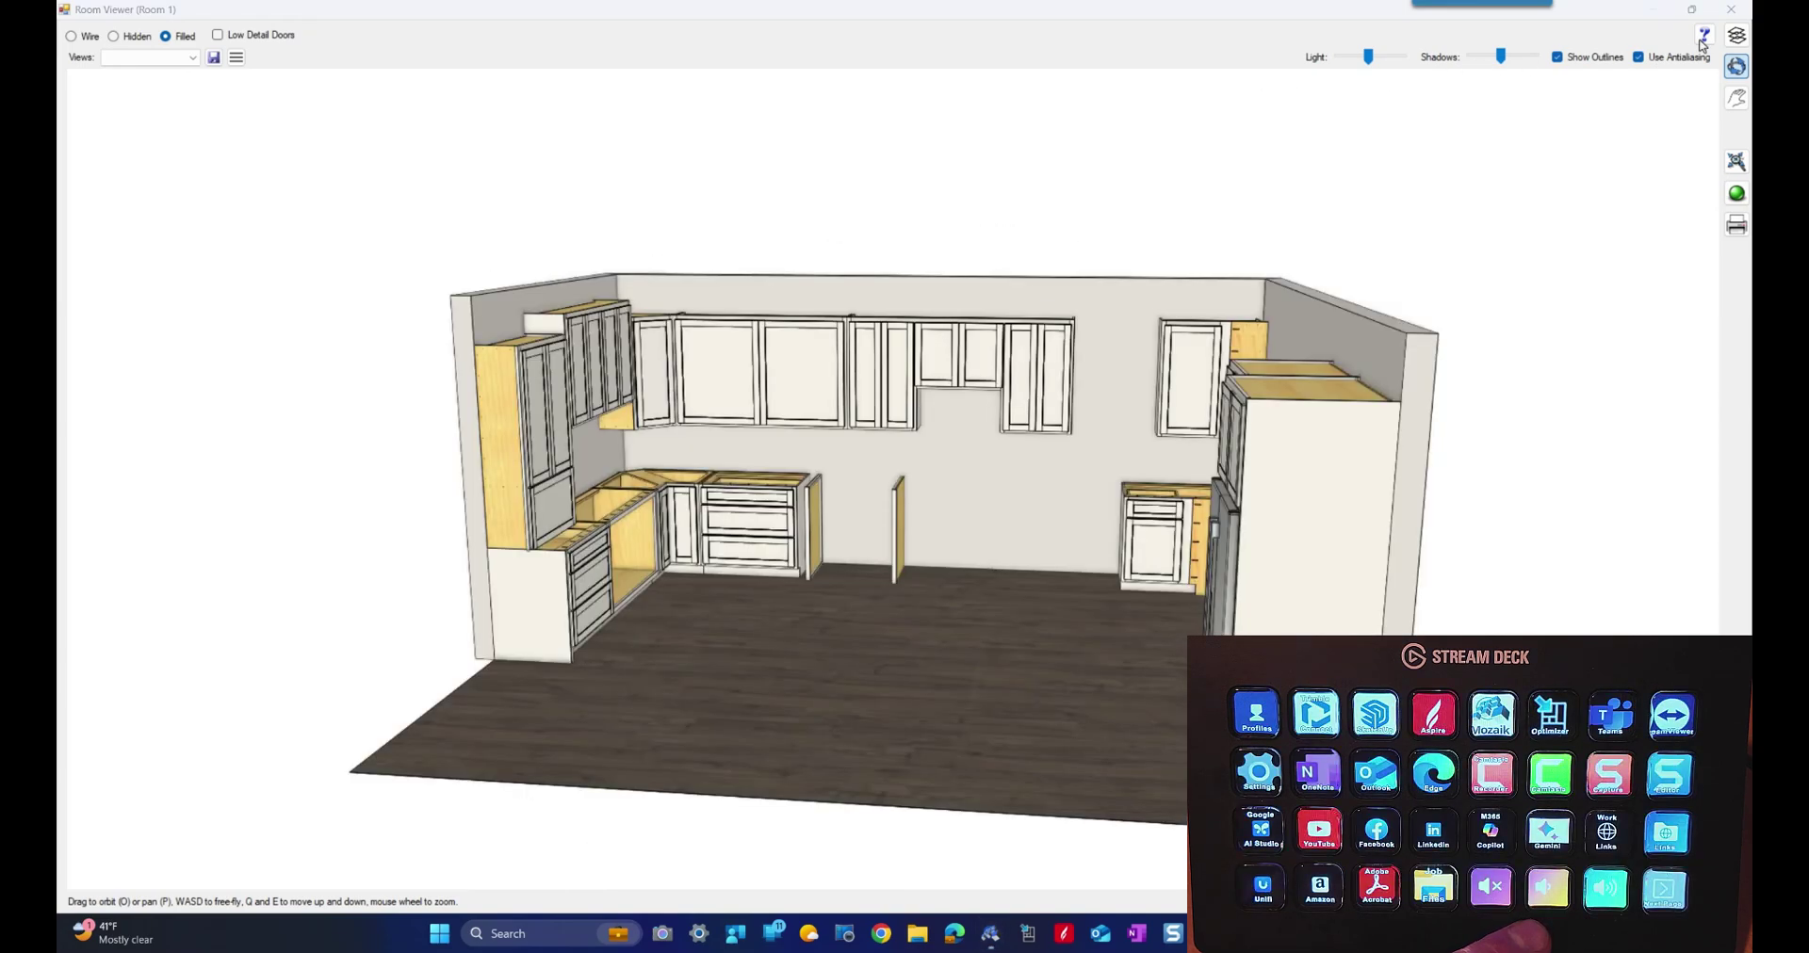
pyautogui.click(1731, 9)
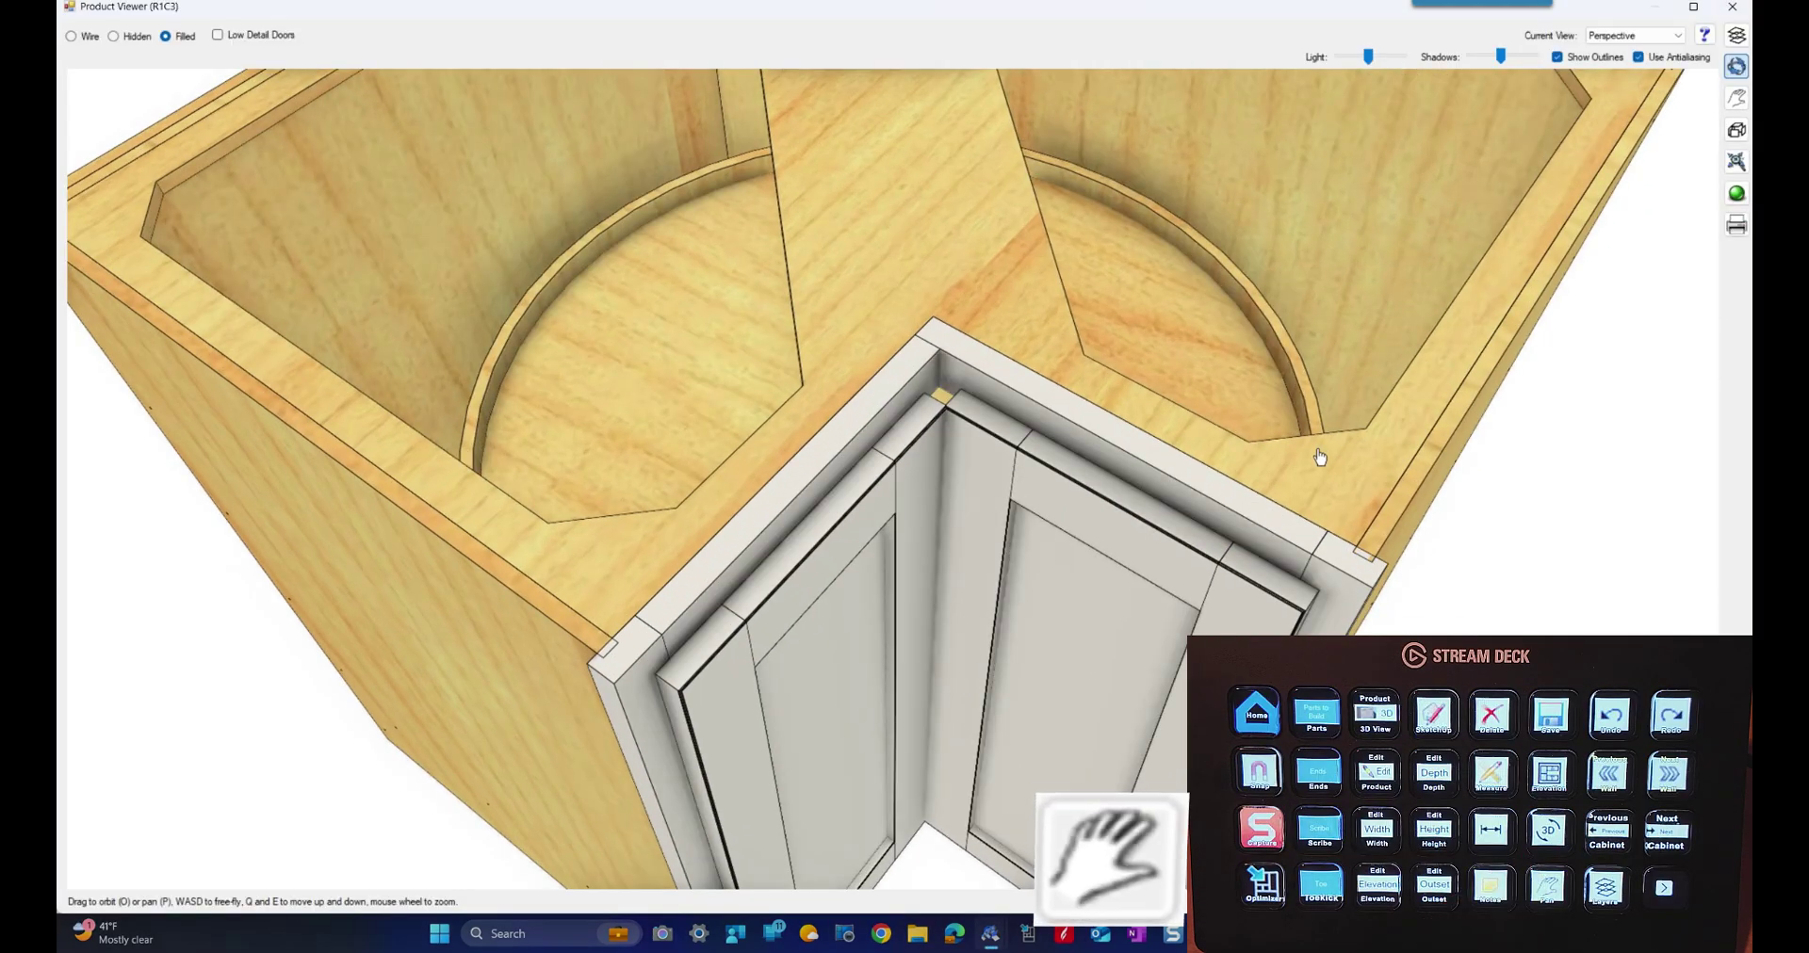
# Pan and orbit the 3D view of corner cabinet R1C3 to examine its top, front and sides
pyautogui.press('p')
pyautogui.moveTo(910, 345); pyautogui.dragTo(1021, 468)
pyautogui.press('o')
pyautogui.moveTo(913, 444)
pyautogui.mouseDown()
pyautogui.moveTo(939, 488)
pyautogui.moveTo(1026, 392)
pyautogui.moveTo(969, 436)
pyautogui.moveTo(909, 432)
pyautogui.mouseUp()
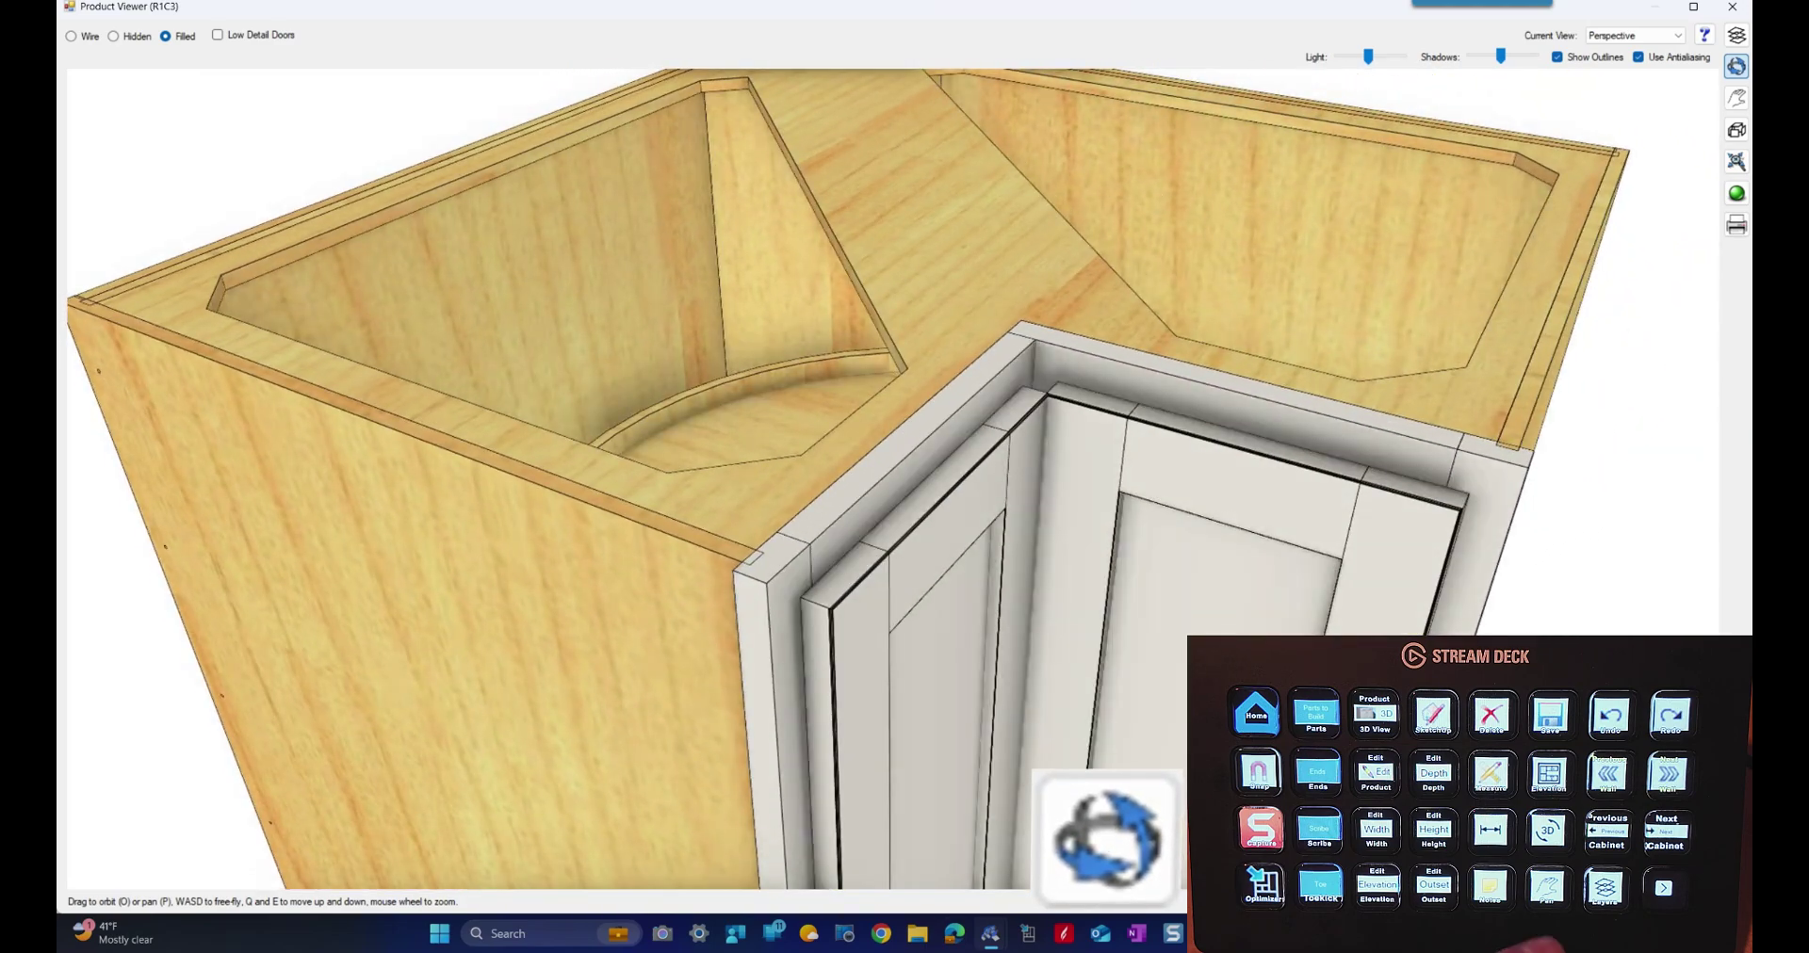
pyautogui.scroll(-5, 1152, 566)
pyautogui.moveTo(1155, 603); pyautogui.dragTo(1099, 552)
# Turn on High Detail and hide the Doors layer of corner cabinet R1C3 to inspect its interior
pyautogui.press('l')
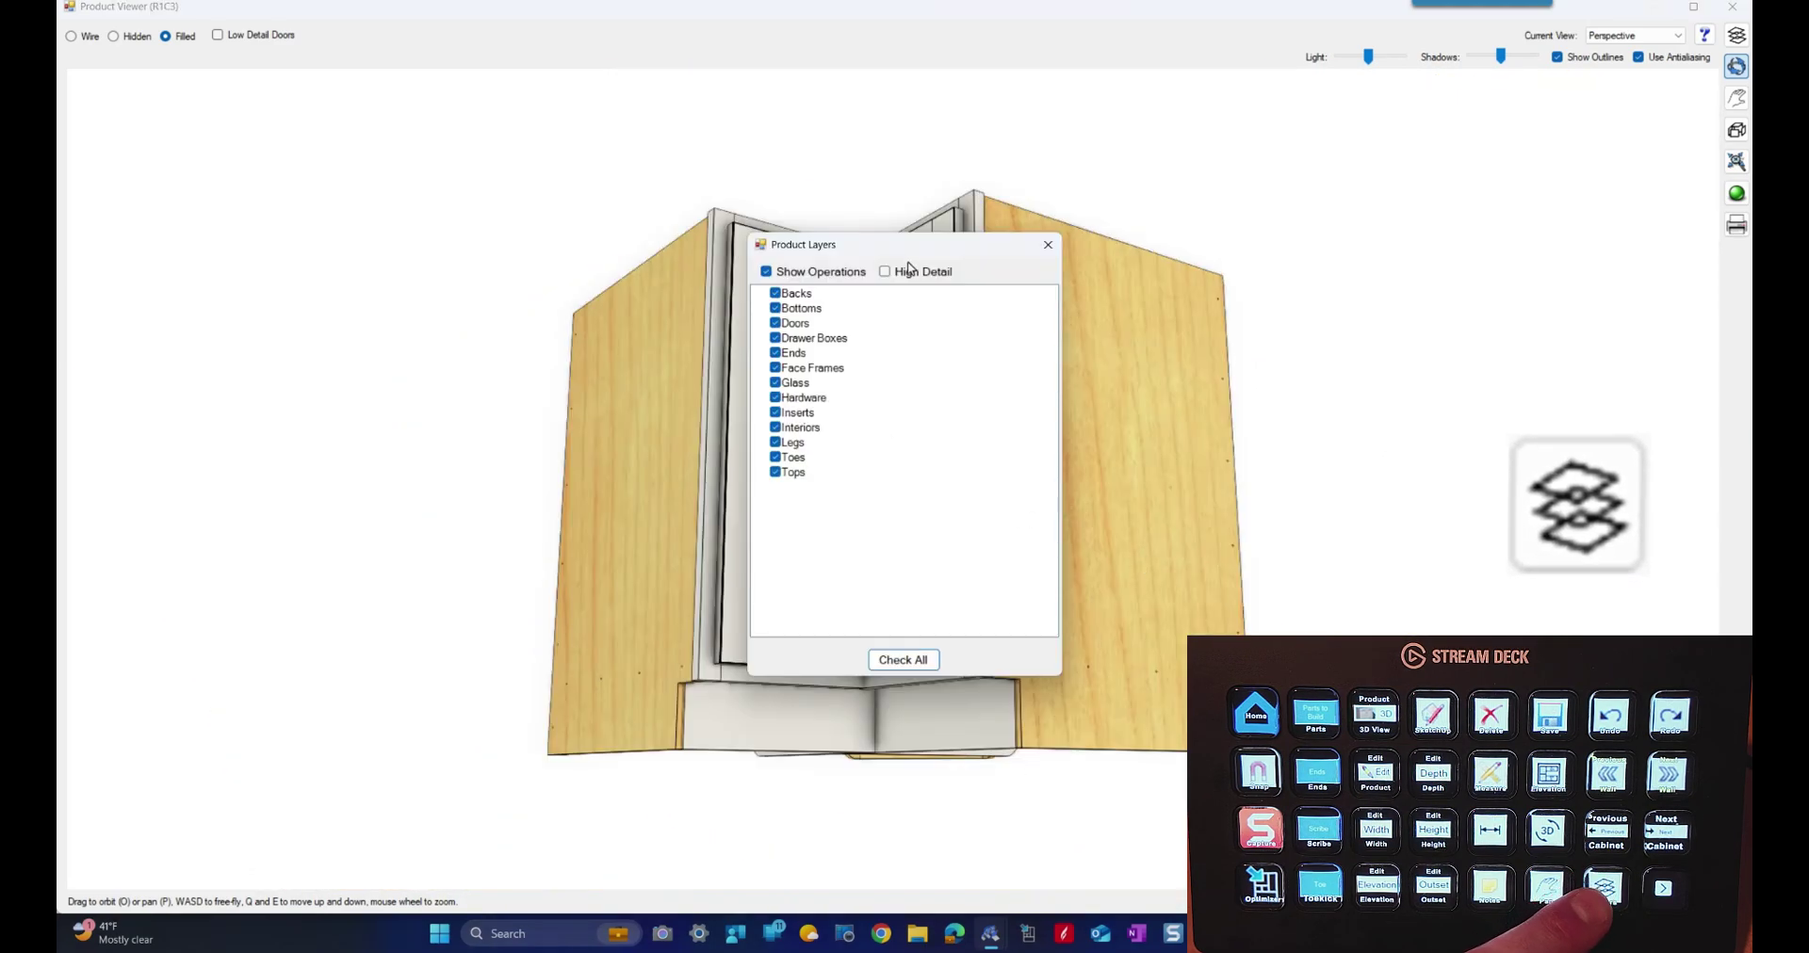
pyautogui.click(884, 271)
pyautogui.click(774, 324)
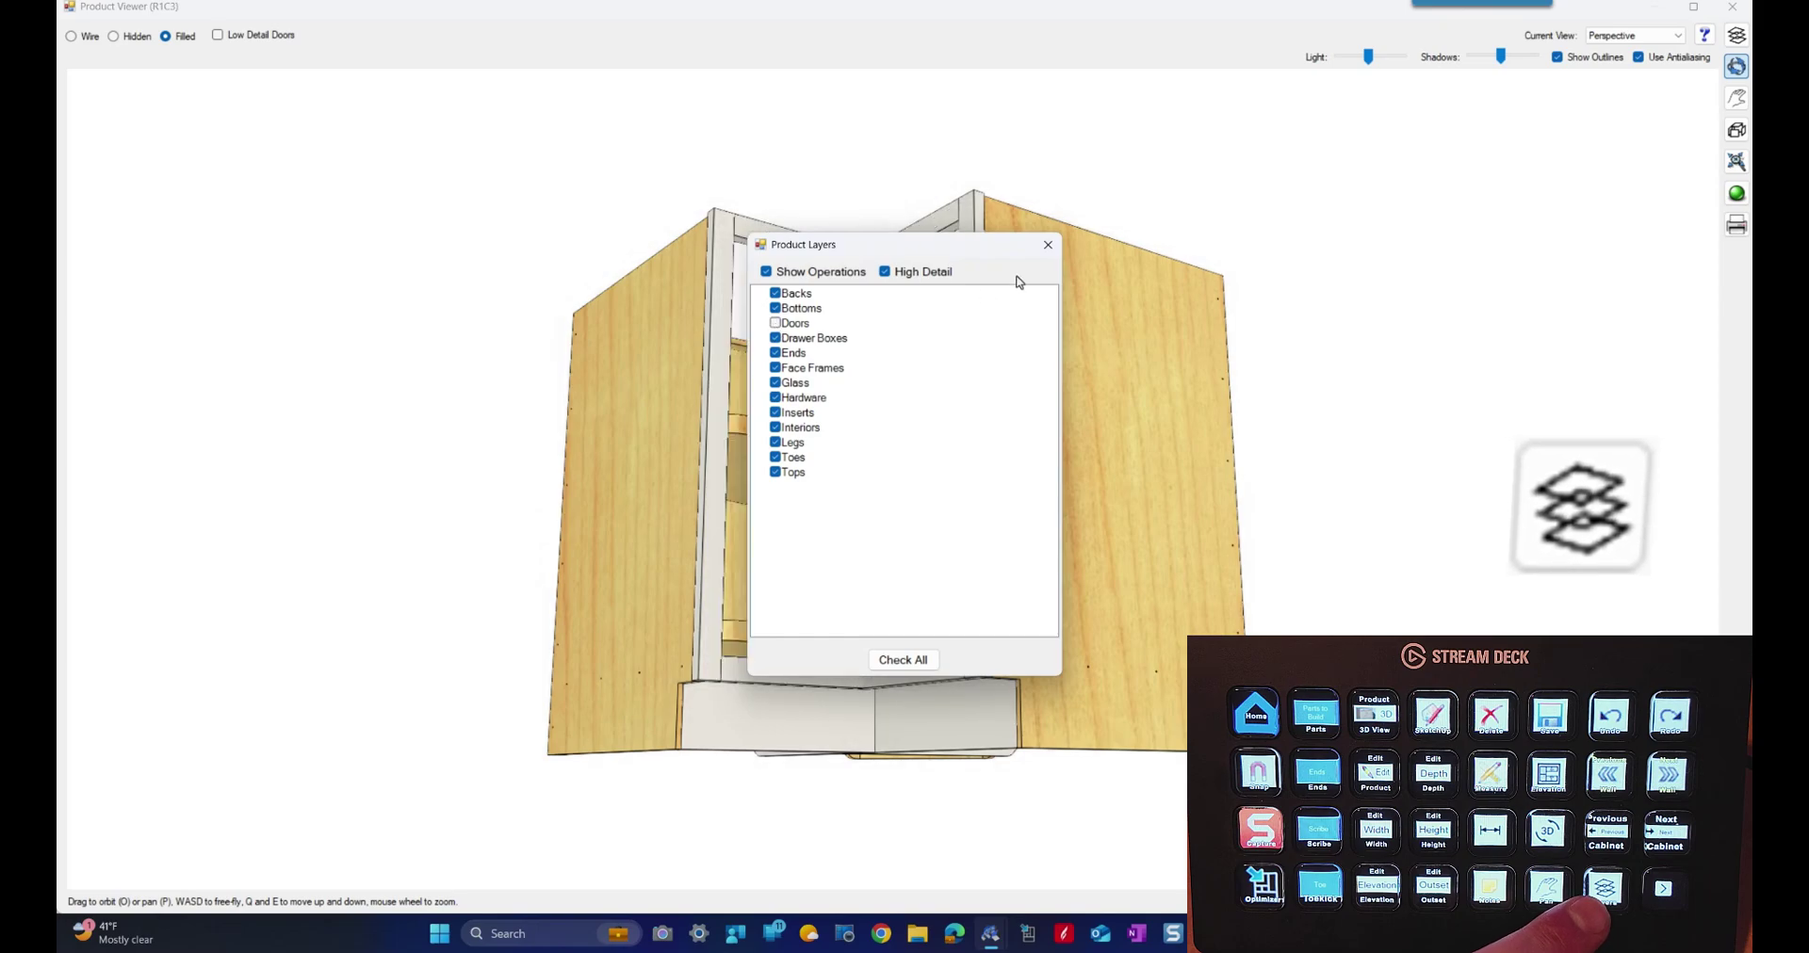
pyautogui.press('l')
pyautogui.moveTo(1017, 480); pyautogui.dragTo(1035, 497)
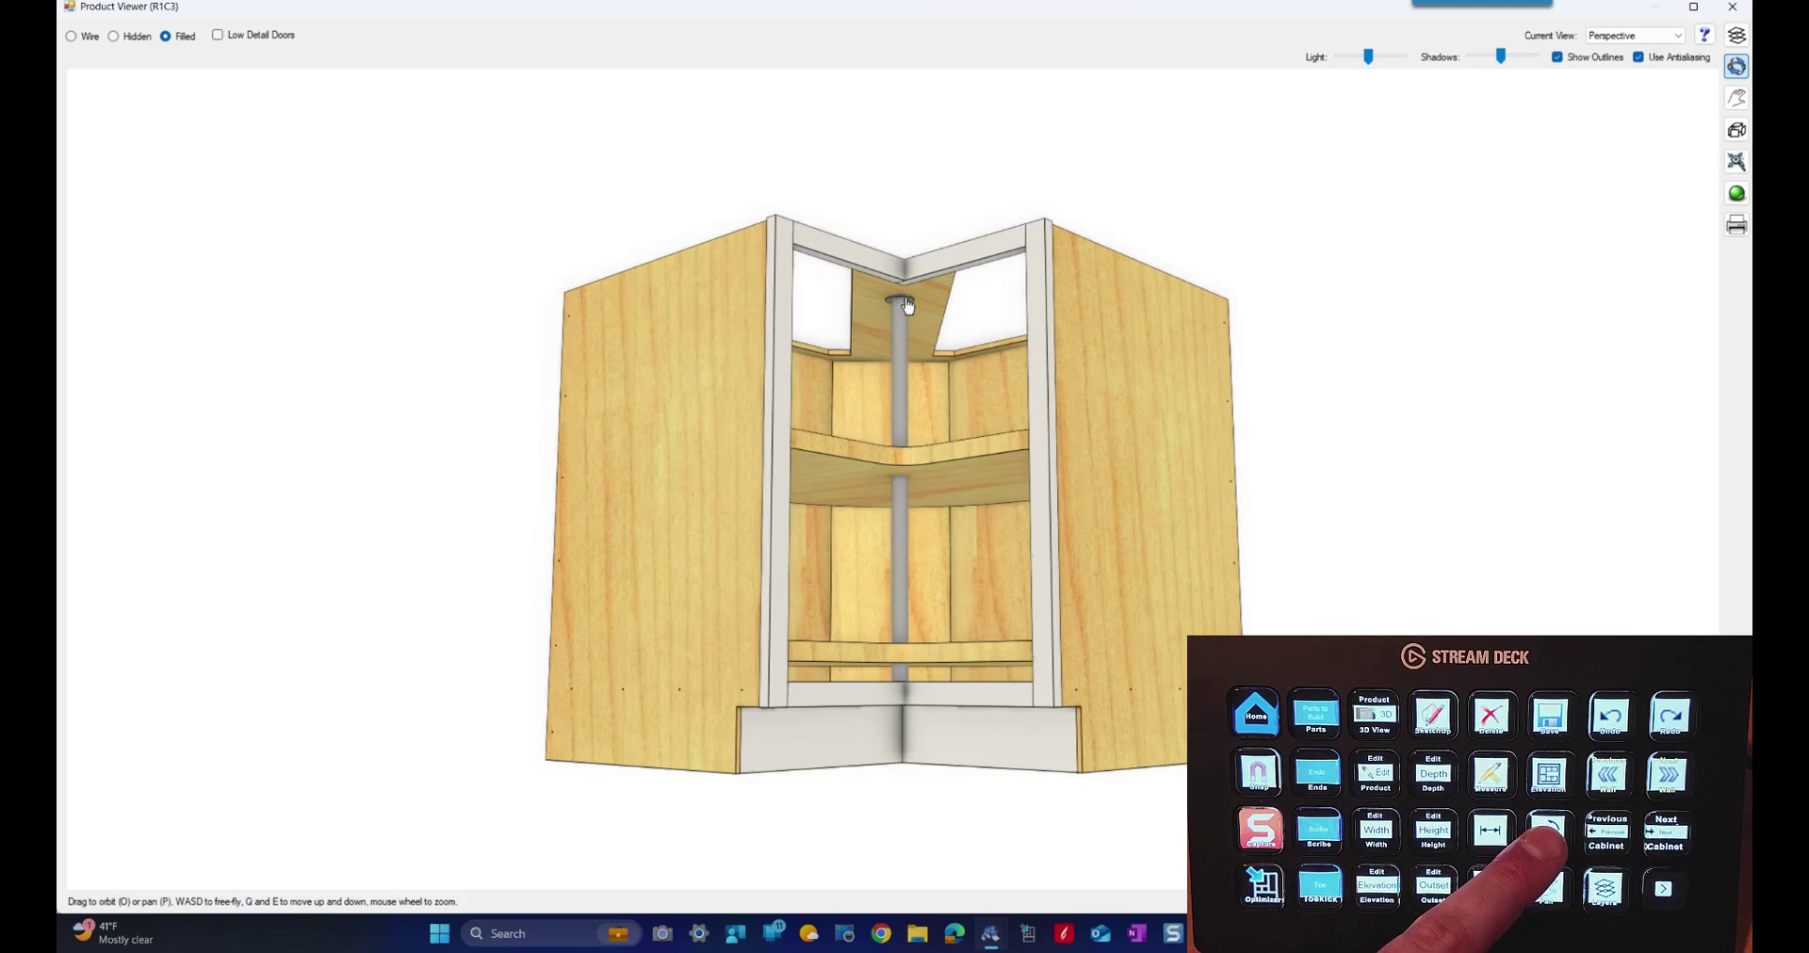
# Review the product layers list, close it, and examine the top of corner cabinet R1C3 from above
pyautogui.press('l')
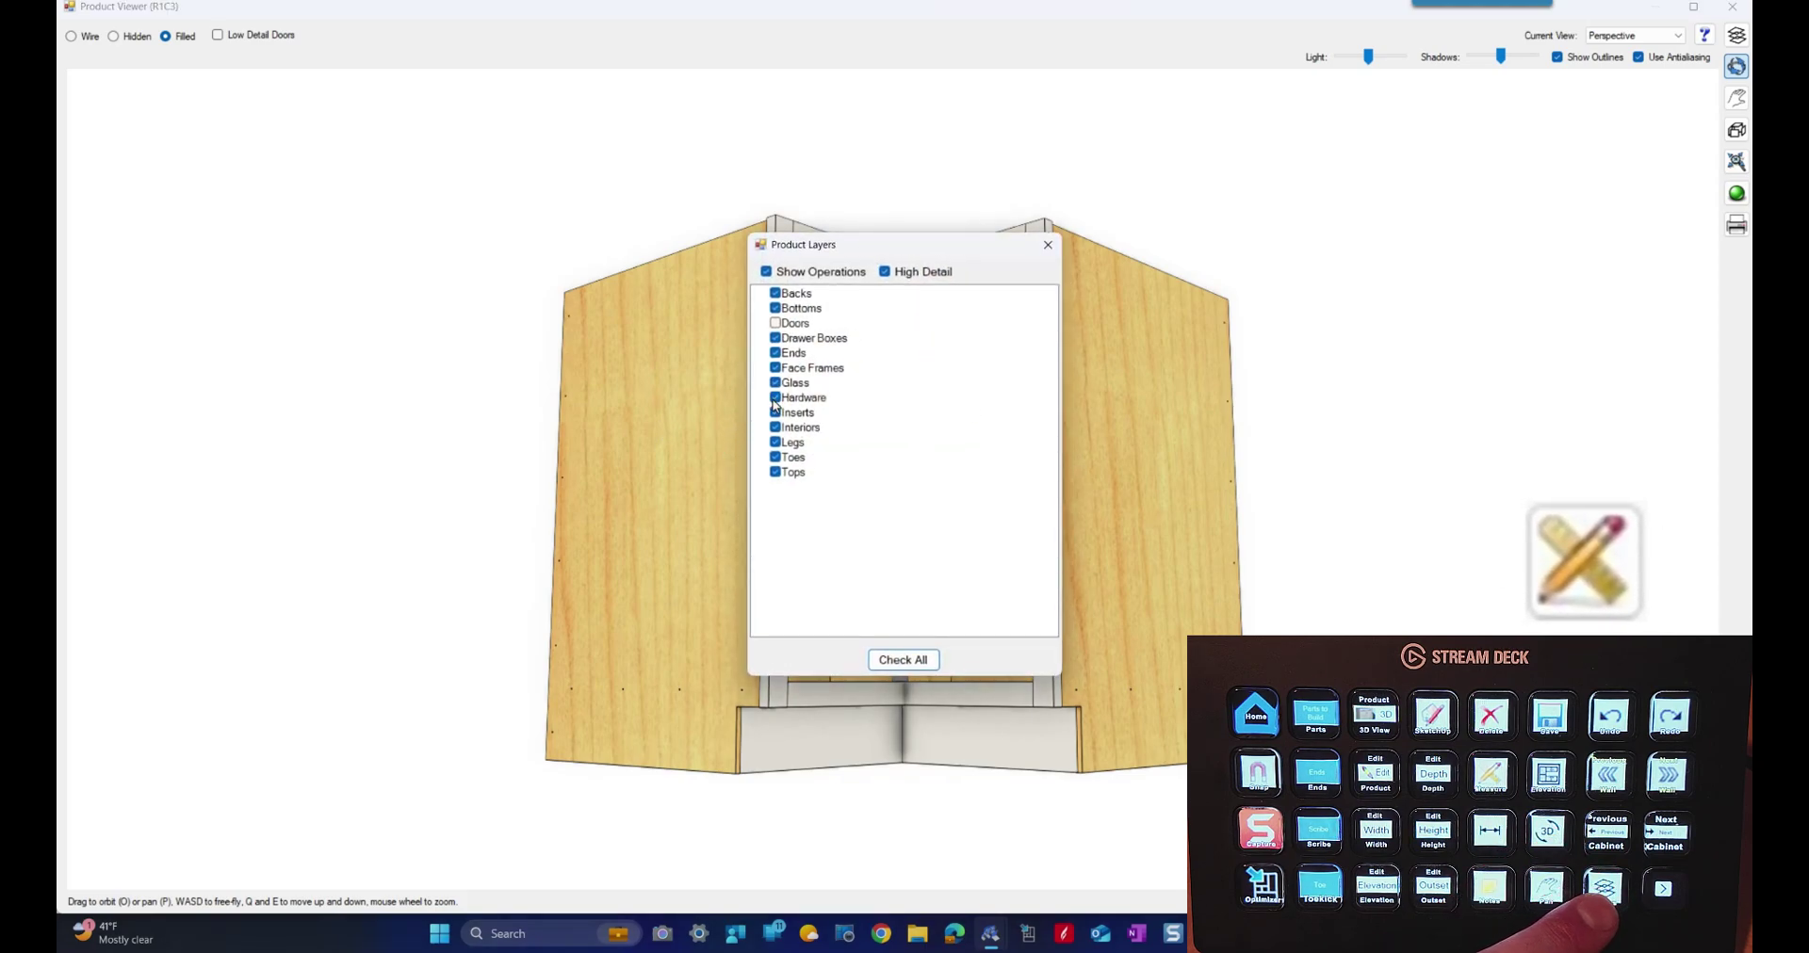
pyautogui.click(1047, 245)
pyautogui.moveTo(1038, 490); pyautogui.dragTo(1043, 456)
pyautogui.scroll(3, 906, 332)
pyautogui.moveTo(916, 235); pyautogui.dragTo(914, 312)
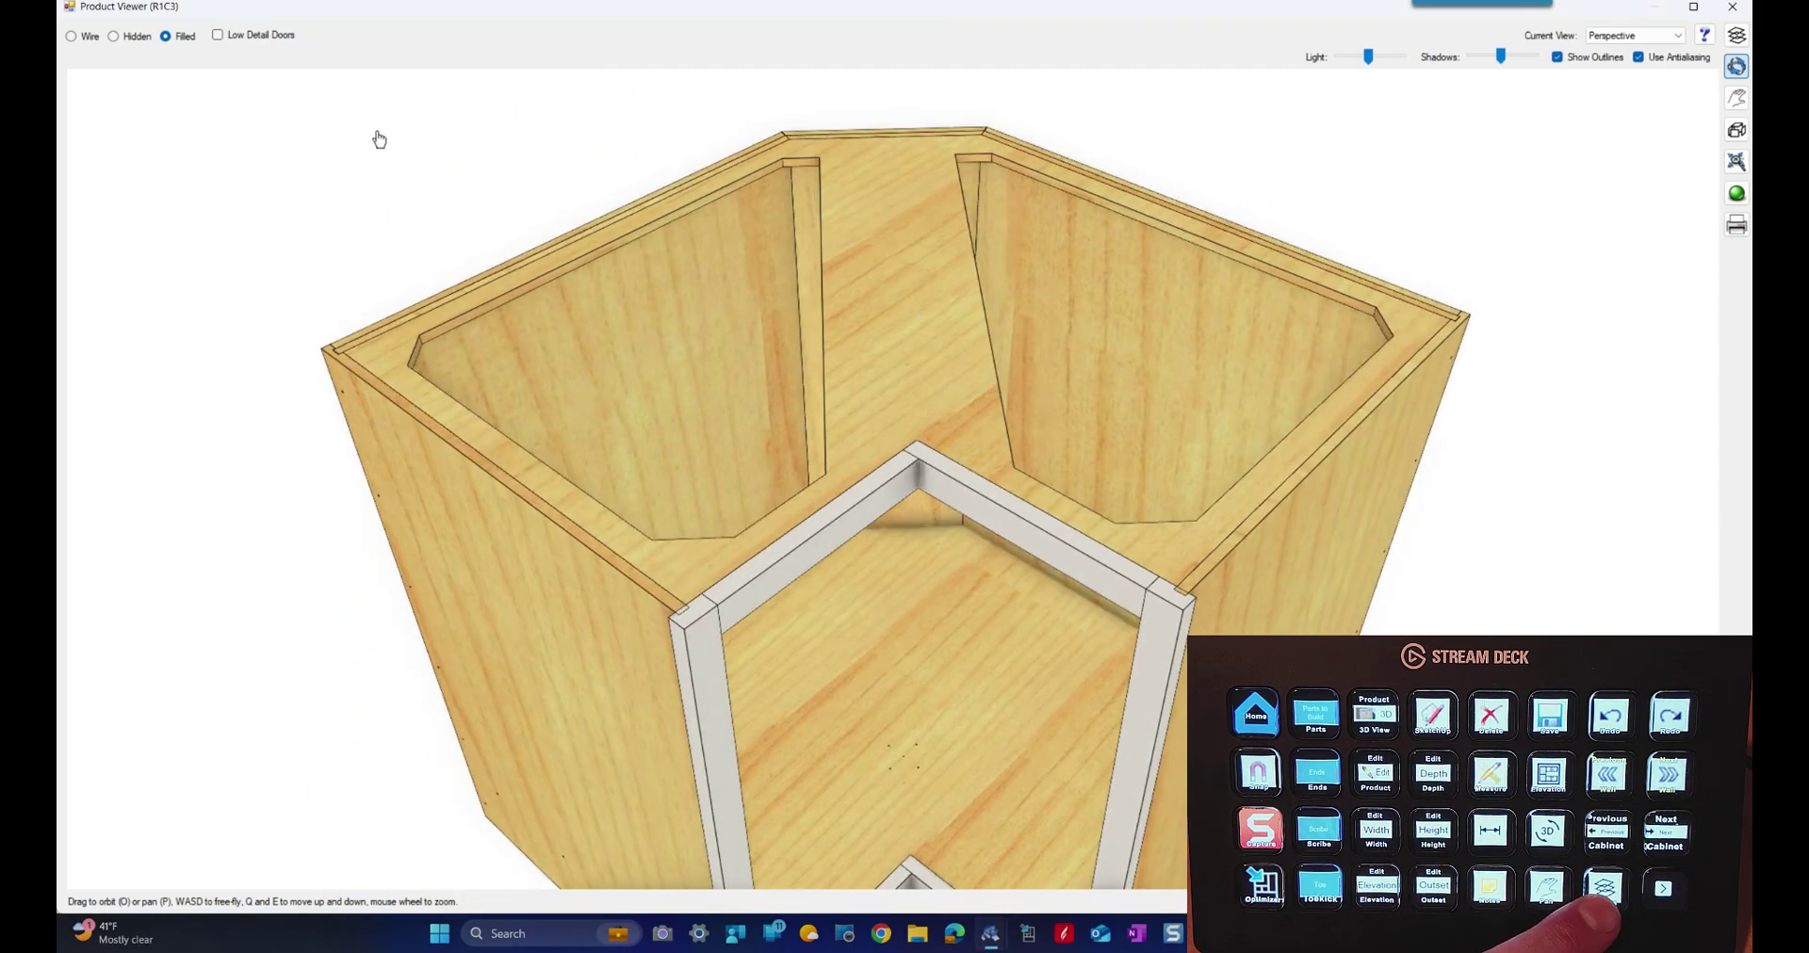
# Switch corner cabinet R1C3 to the Top view with Wire display
pyautogui.click(1606, 38)
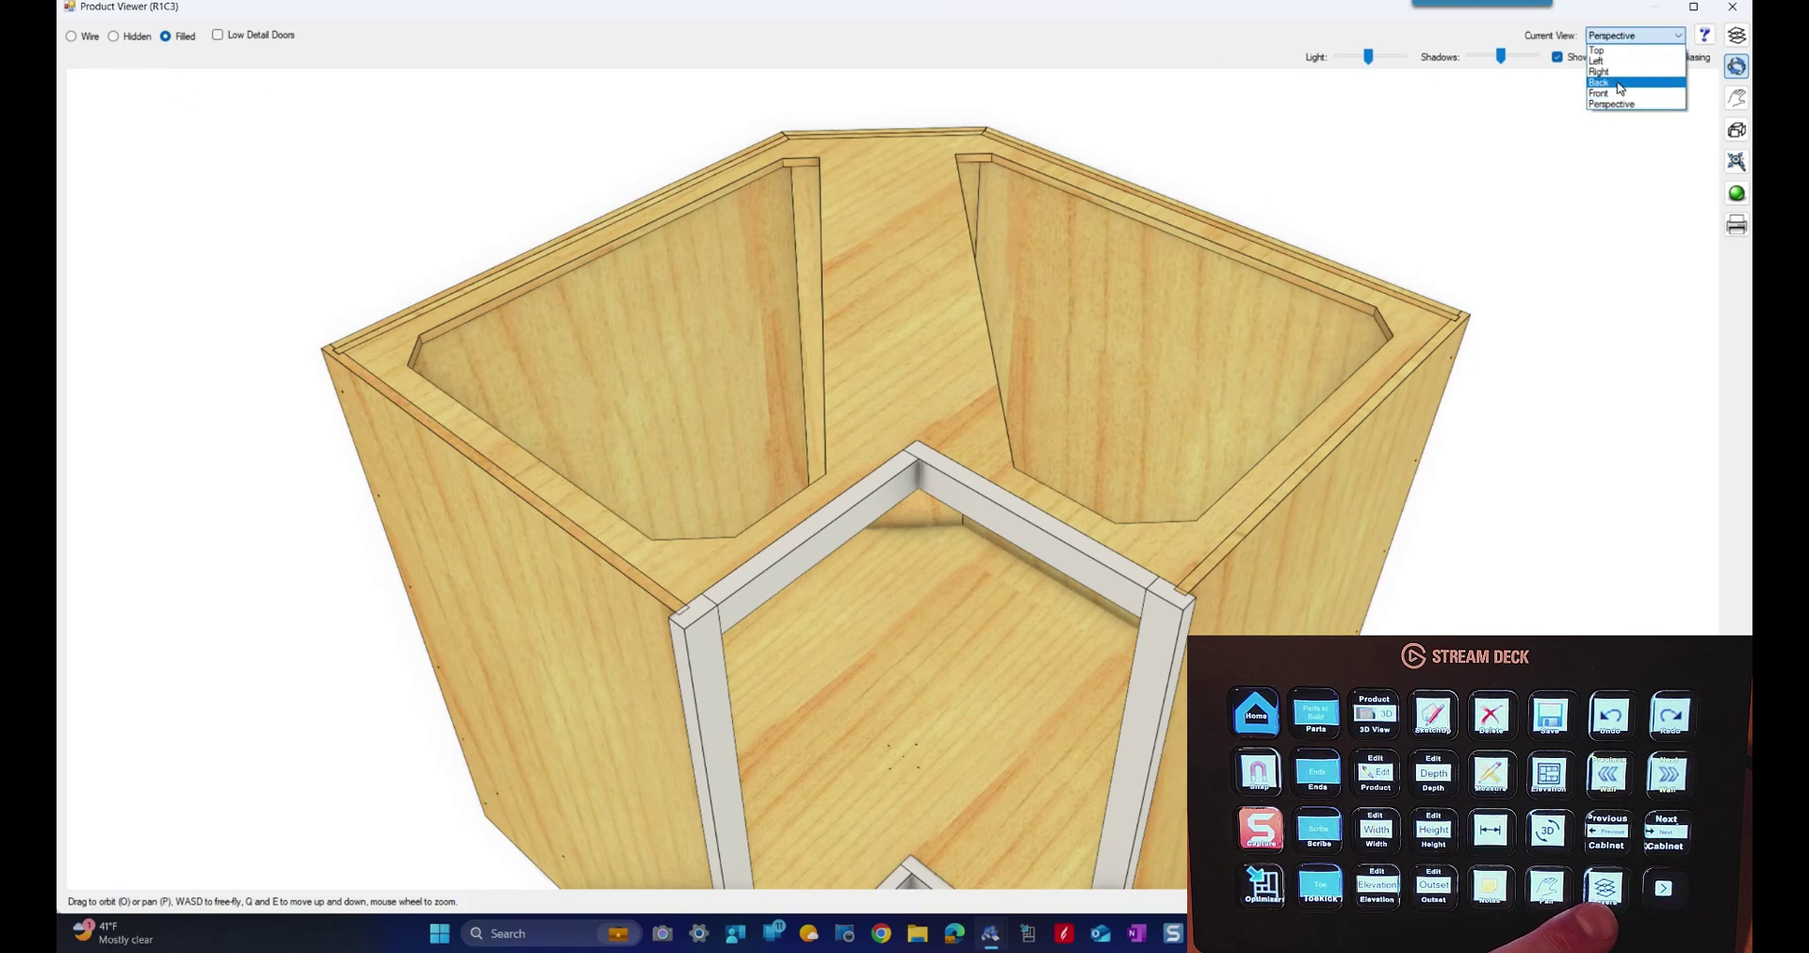
pyautogui.click(1614, 51)
pyautogui.click(71, 36)
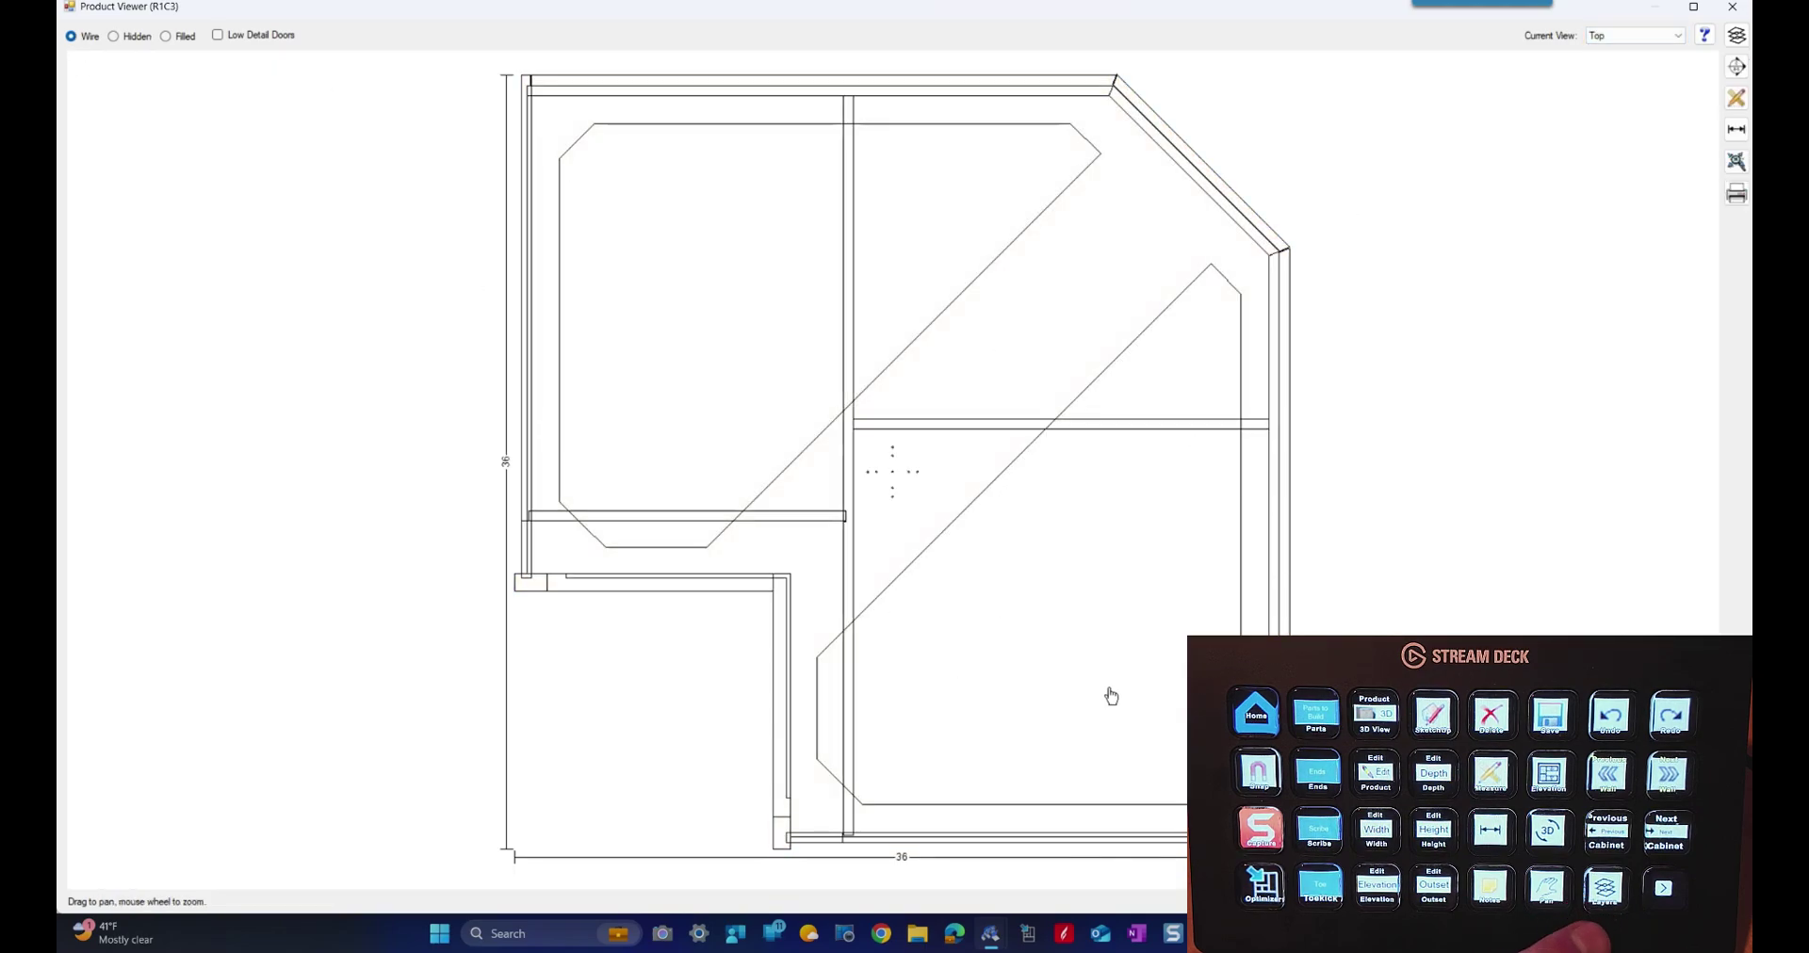
# Start a ruler measurement and position its first point on the edge of a drilled hole in R1C3's top view
pyautogui.scroll(6, 1022, 672)
pyautogui.moveTo(1037, 557); pyautogui.dragTo(1421, 879)
pyautogui.scroll(-2, 1384, 750)
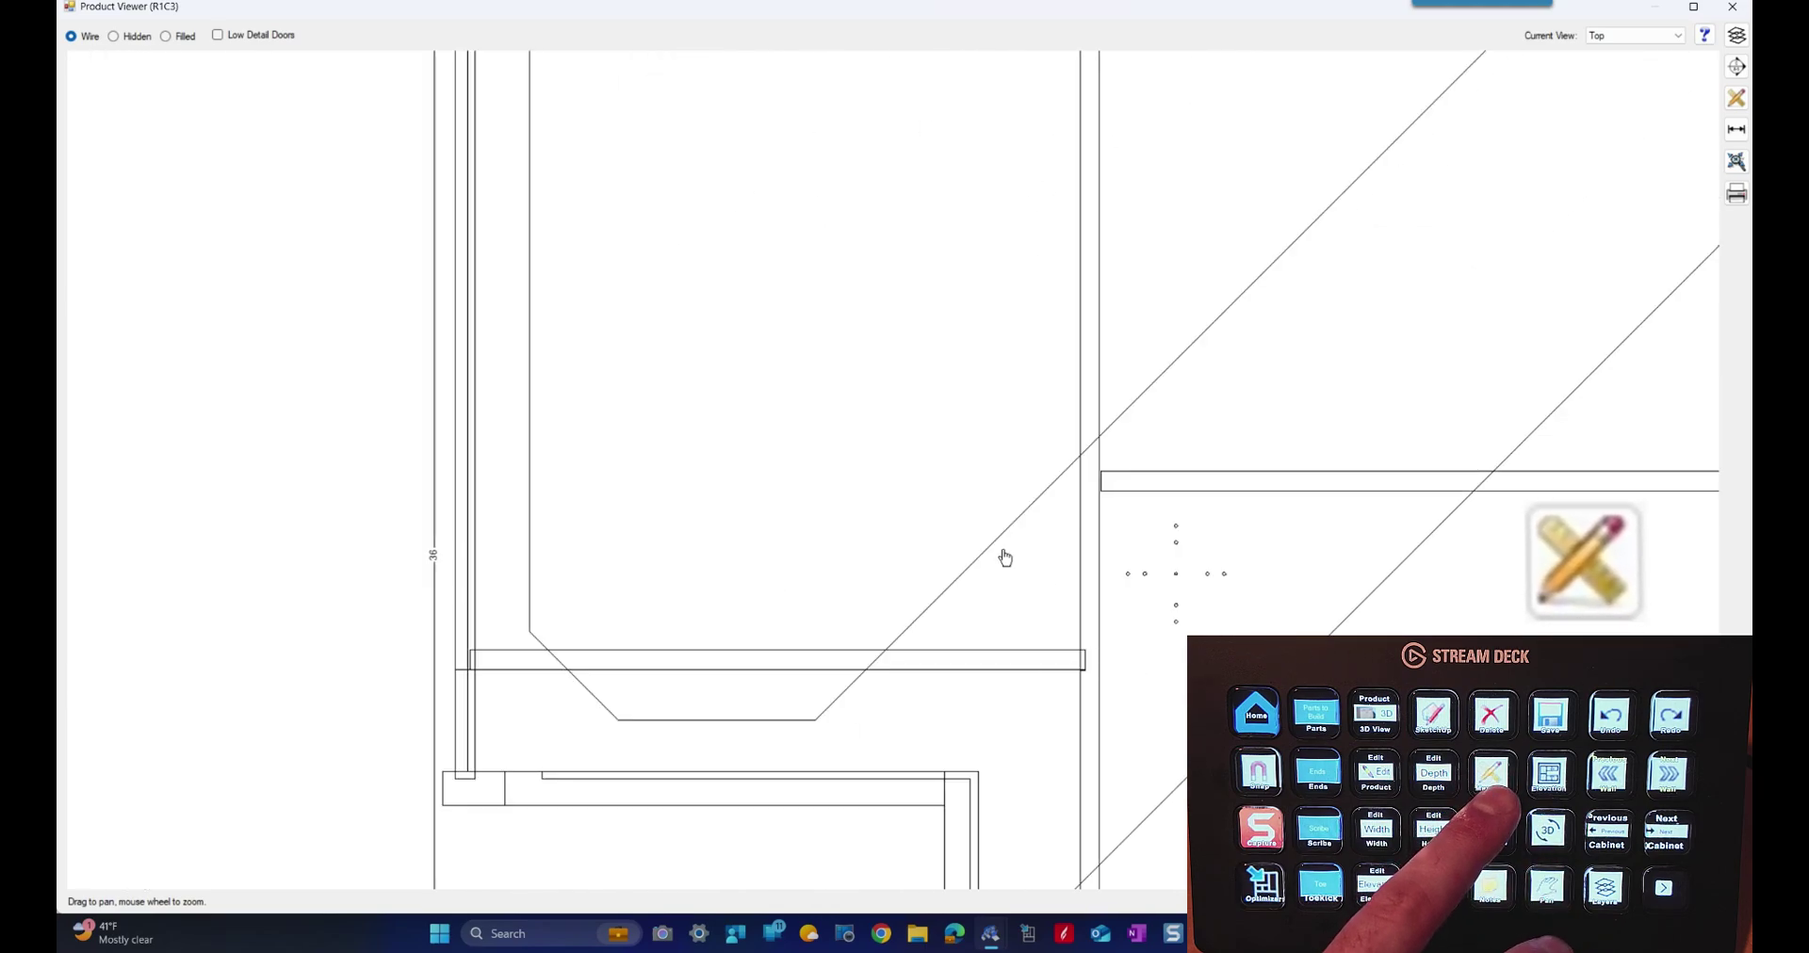
pyautogui.press('m')
pyautogui.scroll(7, 1142, 581)
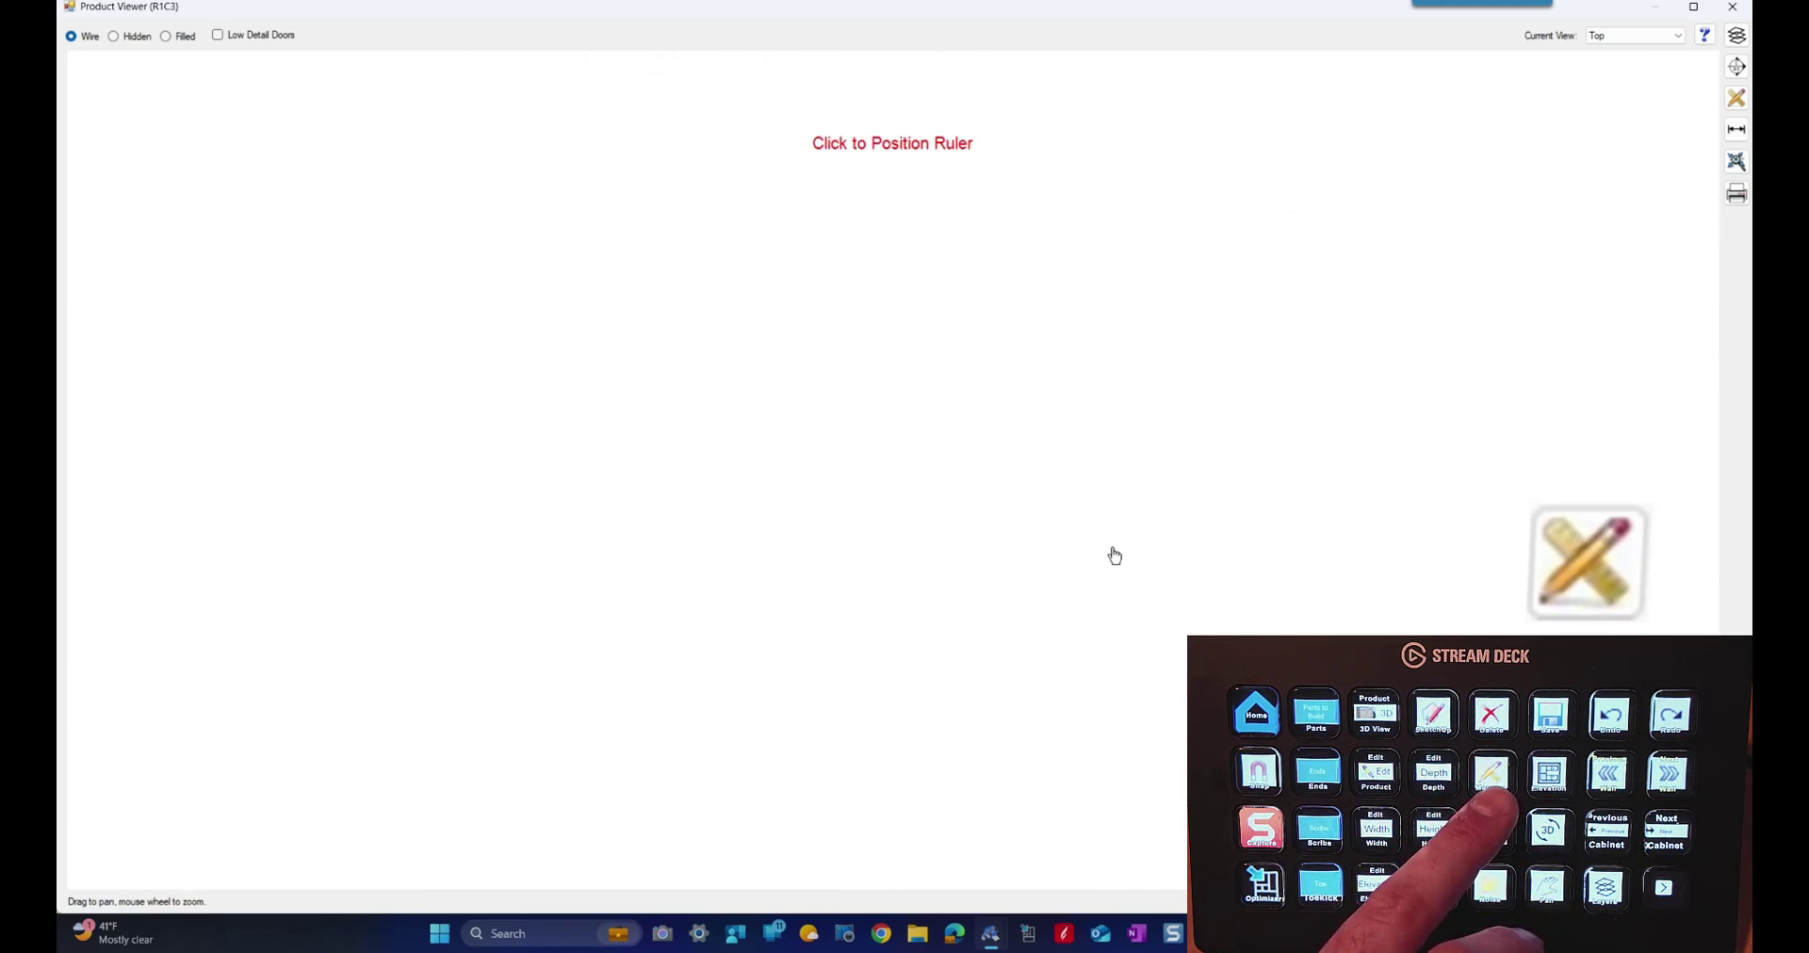
pyautogui.scroll(-5, 1104, 534)
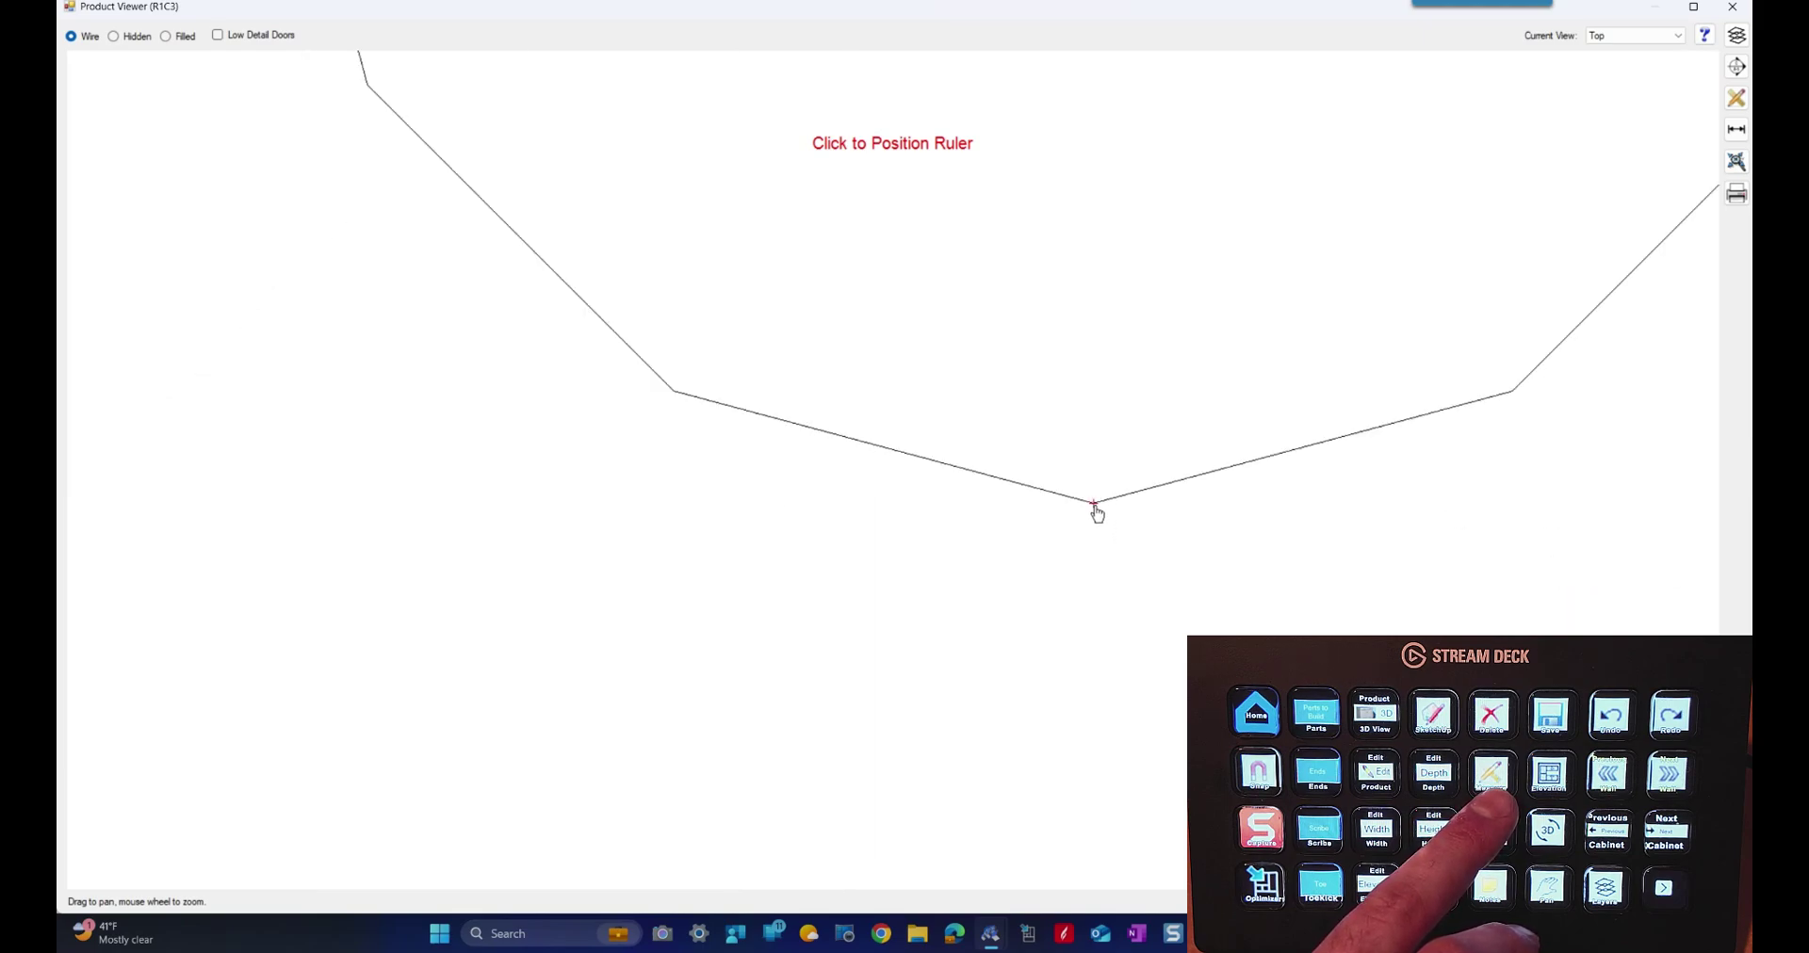
pyautogui.click(1095, 506)
pyautogui.scroll(5, 1095, 511)
pyautogui.scroll(-4, 1083, 533)
pyautogui.scroll(-1, 1074, 549)
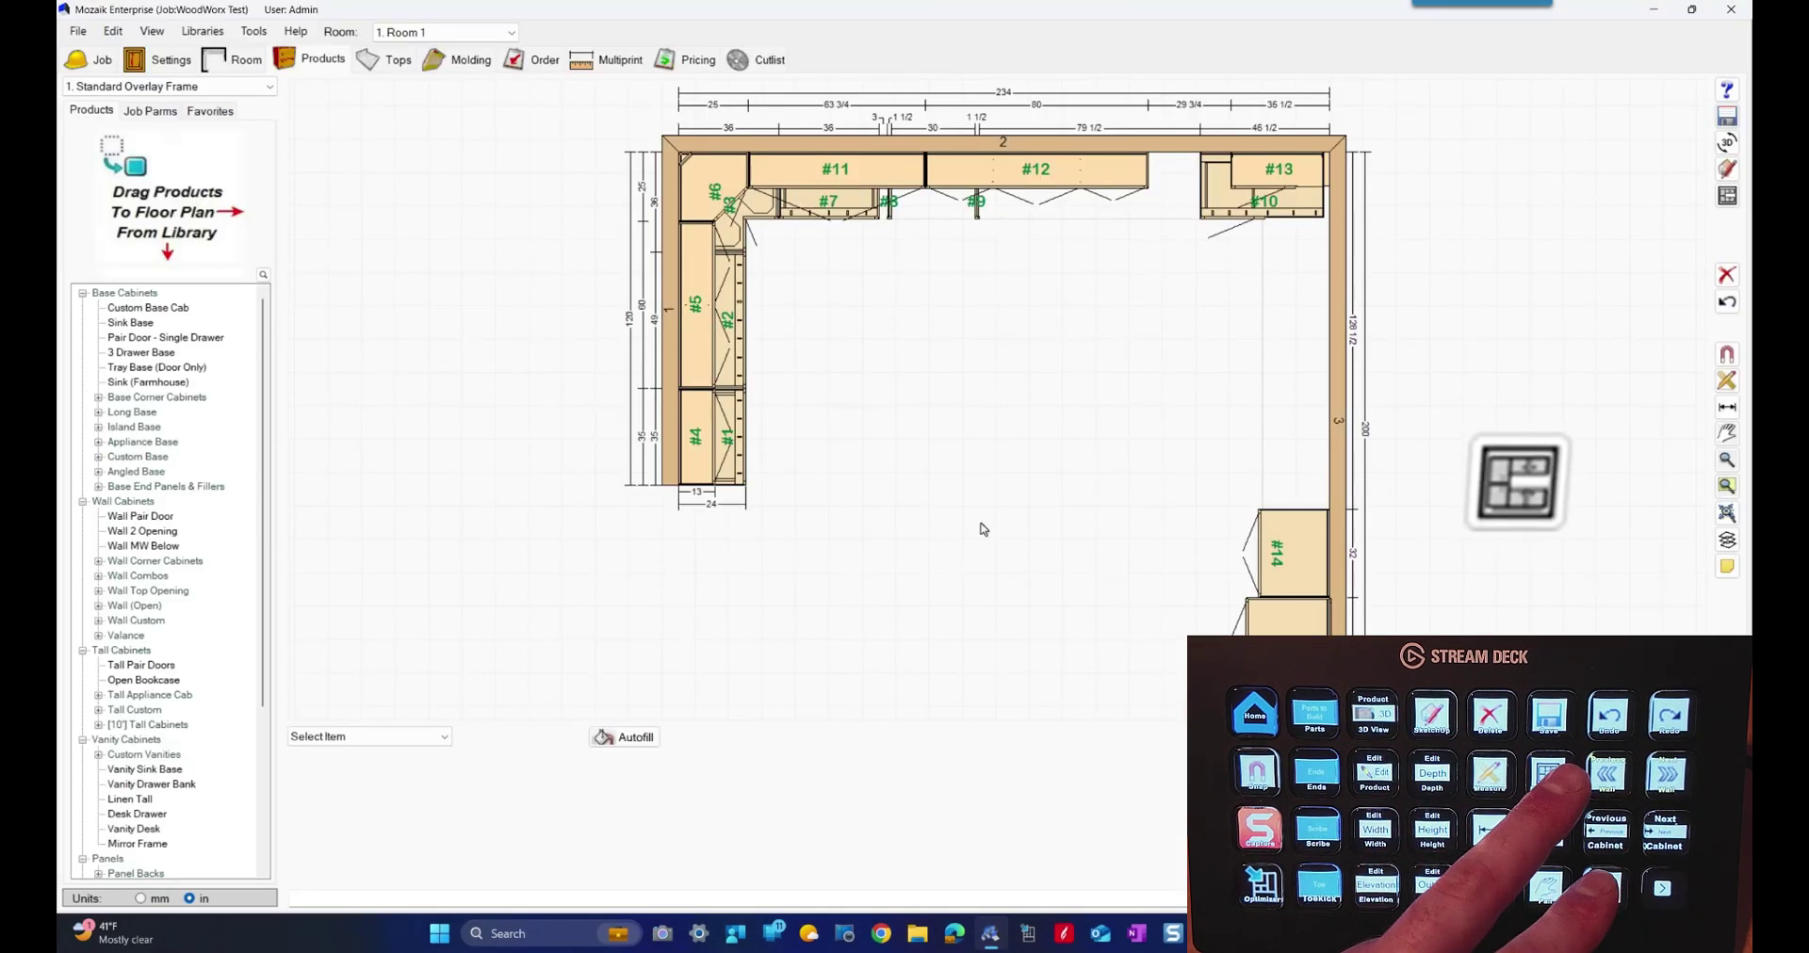
# Toggle between the Room 1 floor plan and the Wall #1 elevation, ending on the elevation
pyautogui.press('e')
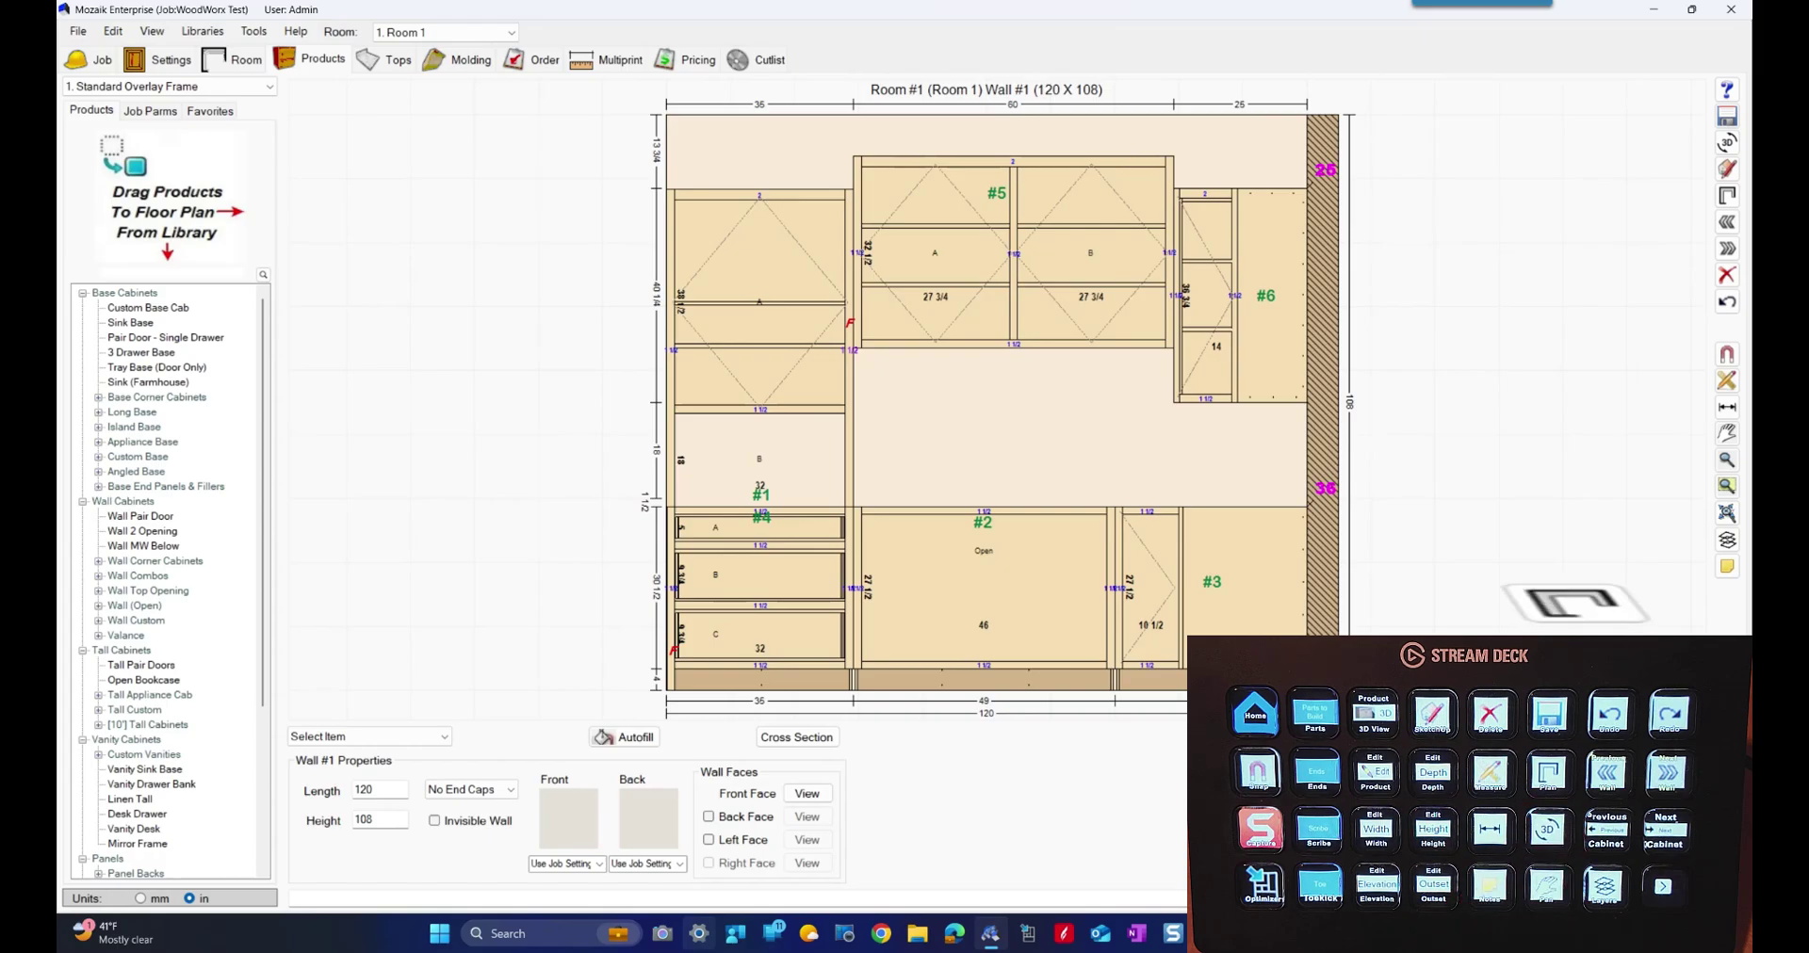
pyautogui.press('p')
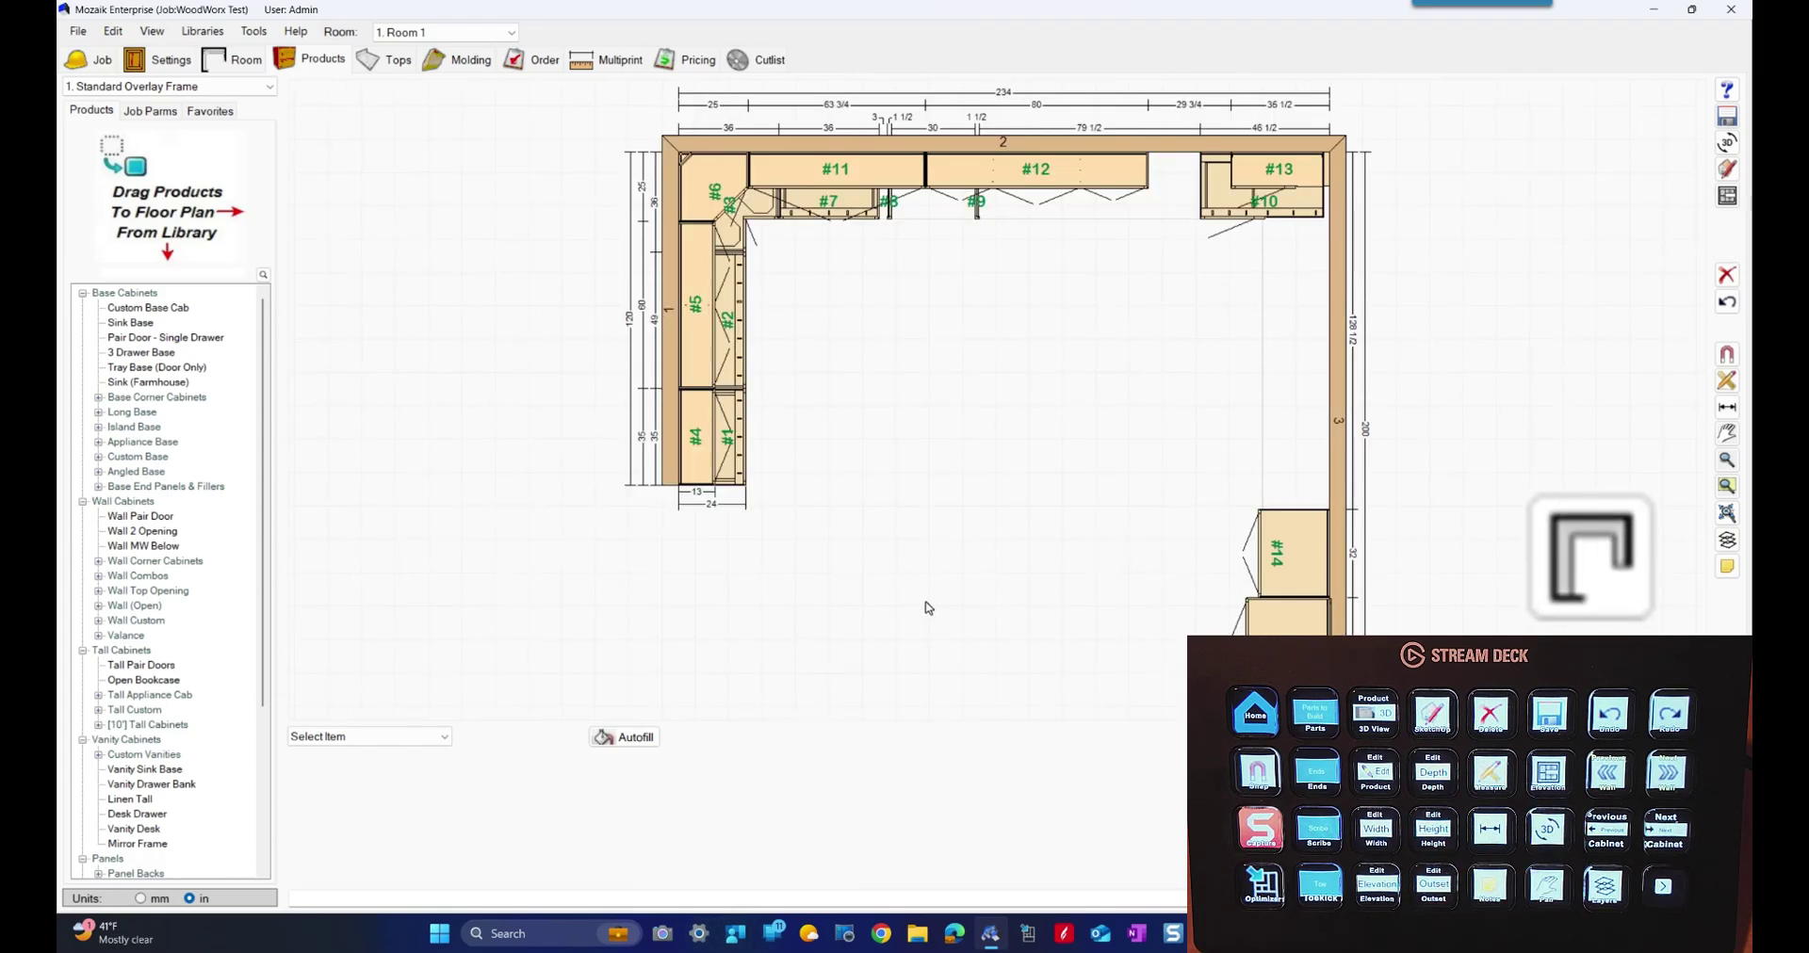
pyautogui.press('e')
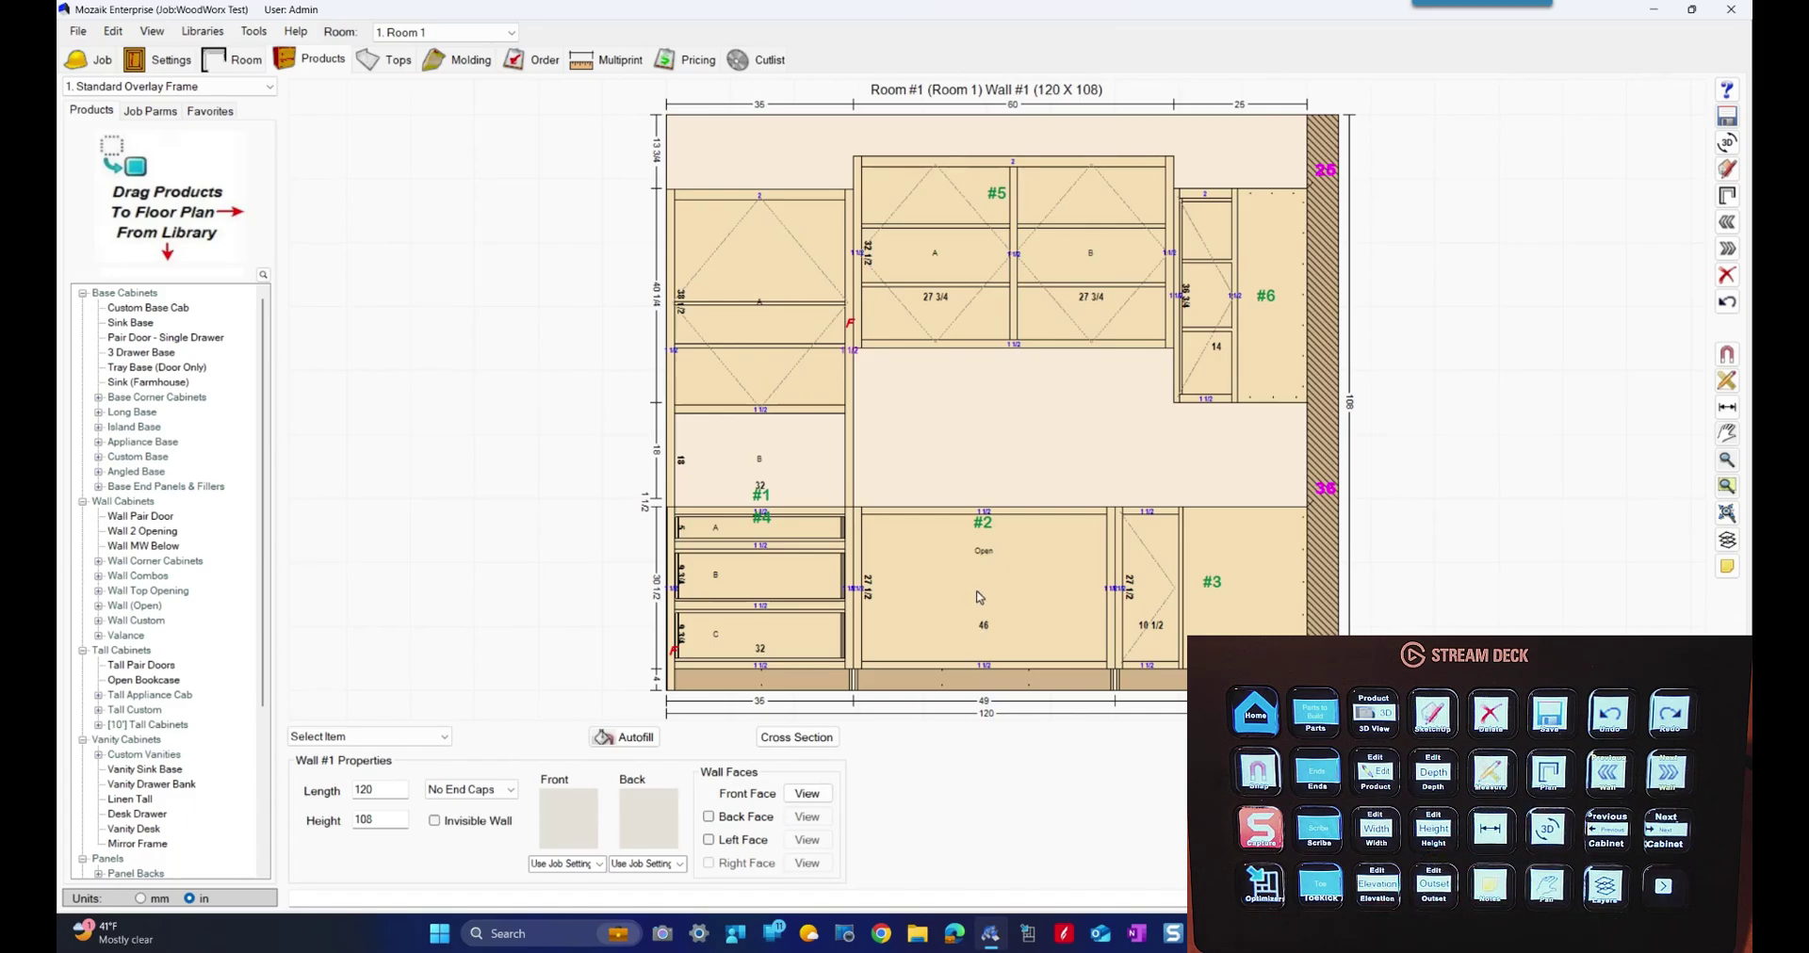
# Step forward and back through the elevations of Walls #1, #2 and #3, ending on Wall #1
pyautogui.hotkey('ctrl', 'Right')
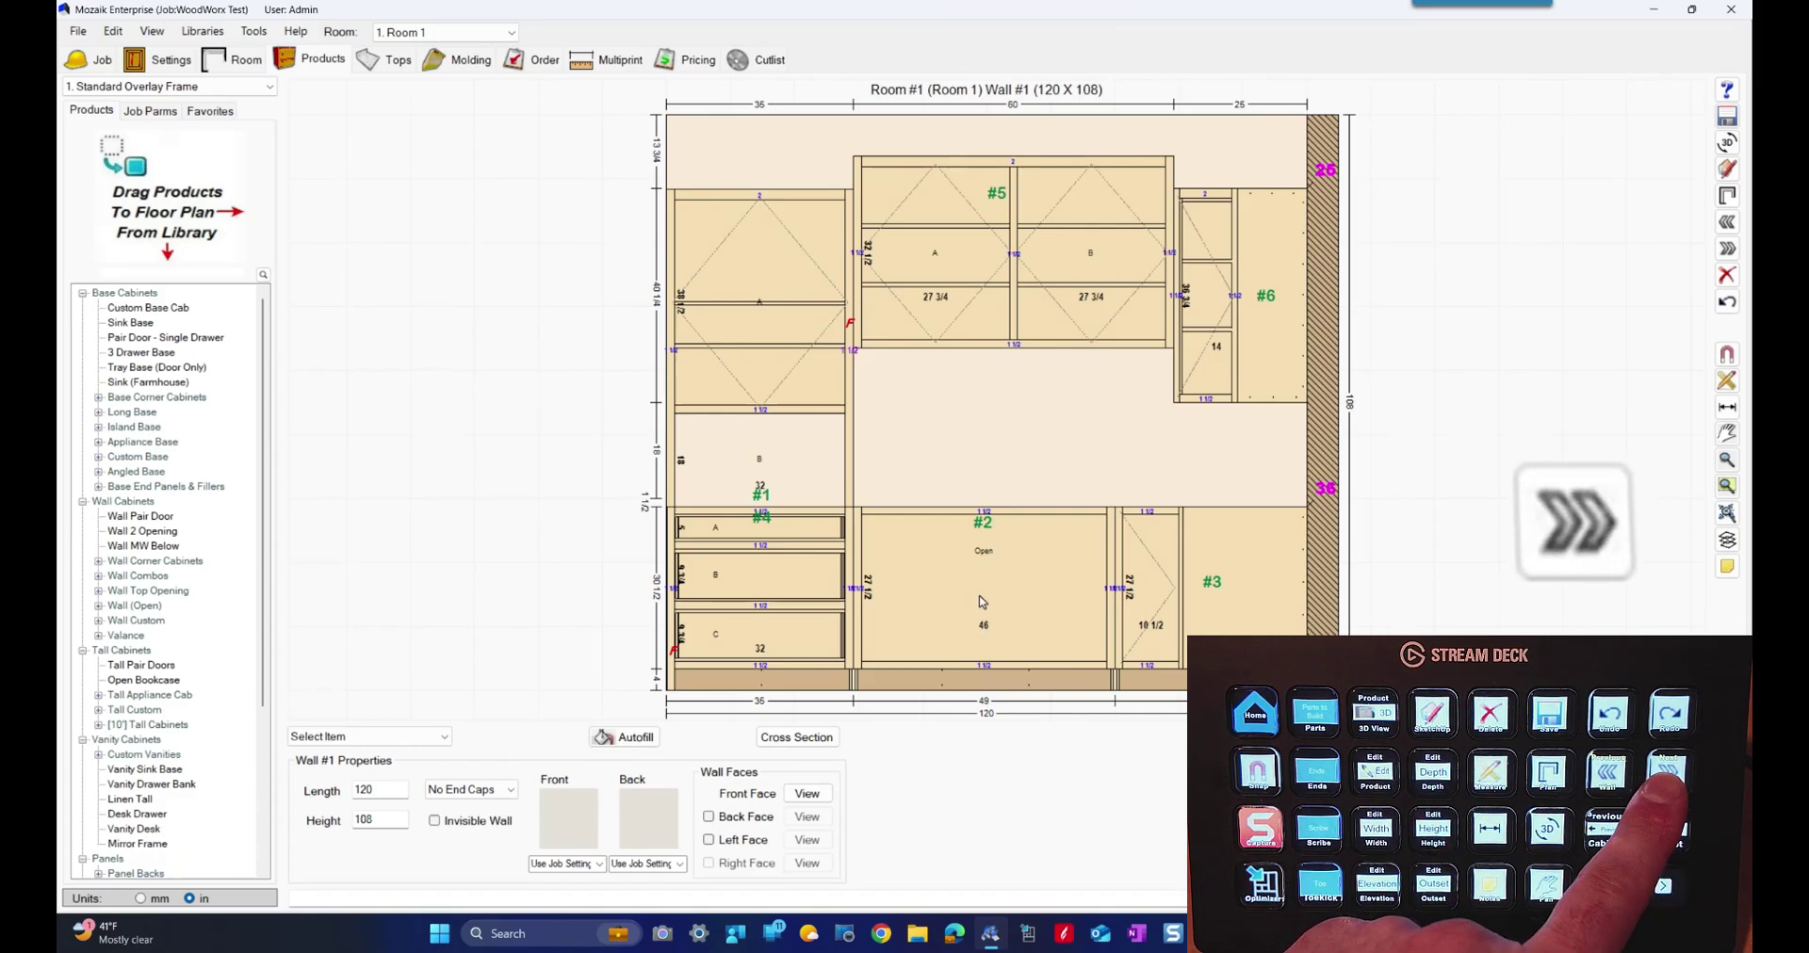
pyautogui.hotkey('ctrl', 'Right')
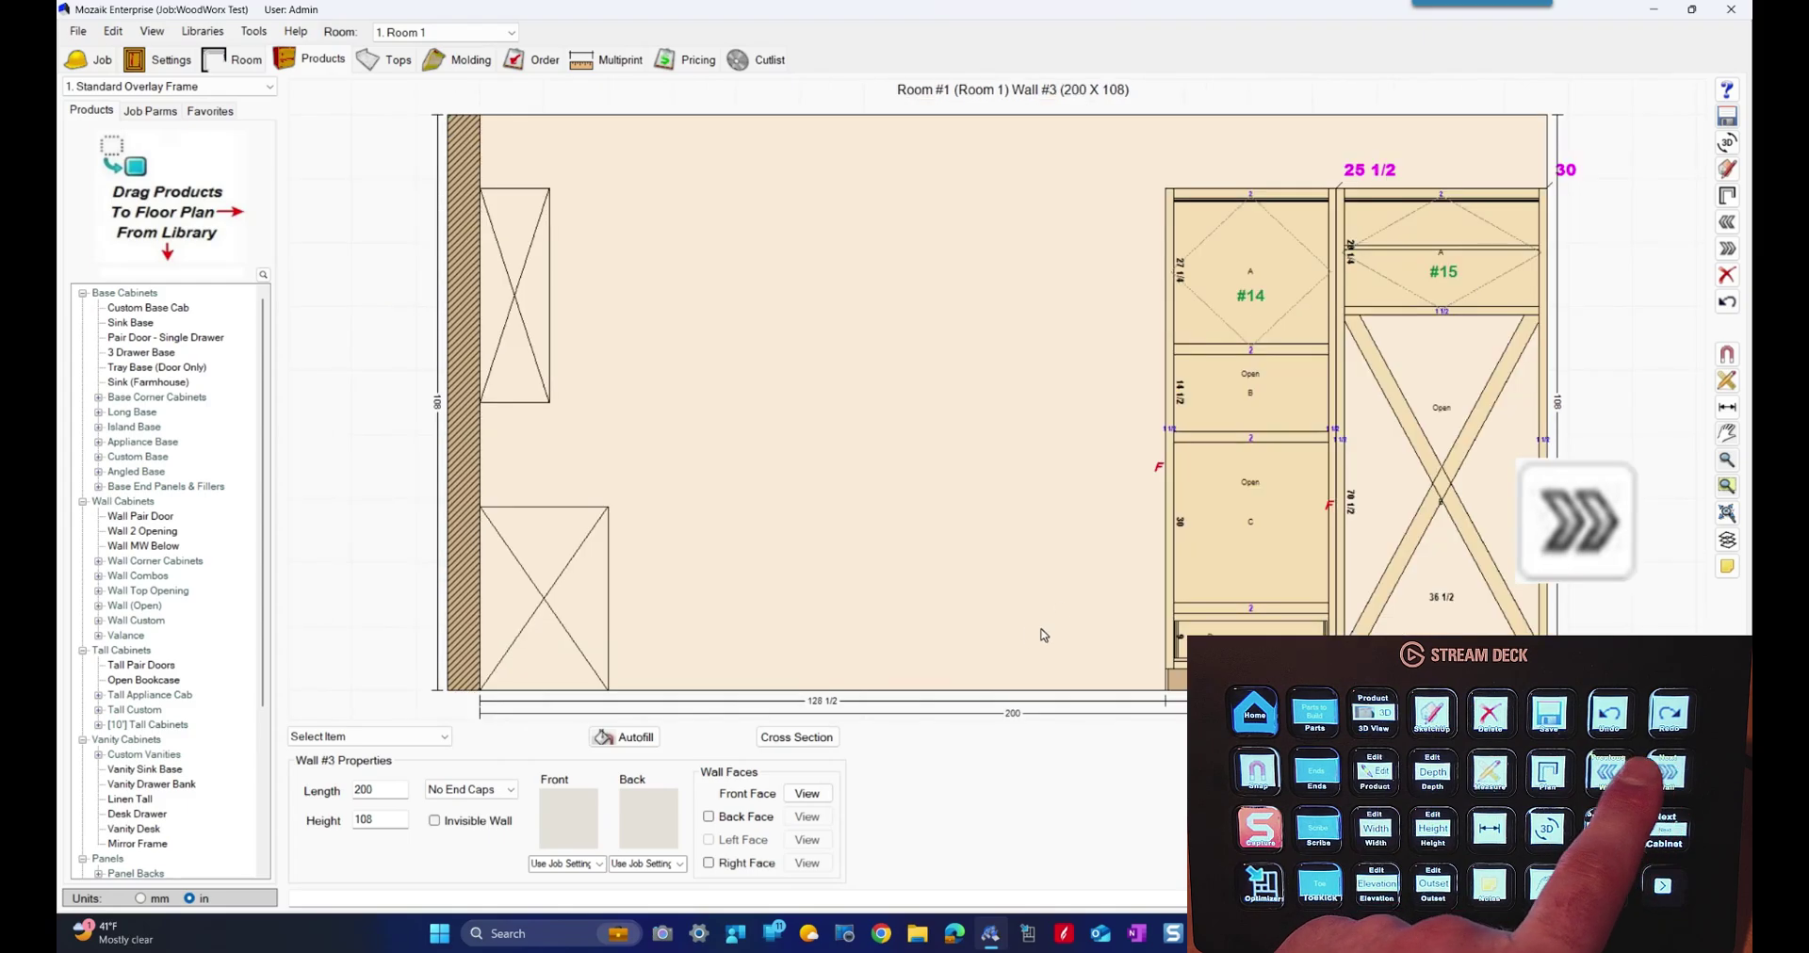
pyautogui.hotkey('ctrl', 'Left')
pyautogui.hotkey('ctrl', 'Left')
pyautogui.hotkey('ctrl', 'Right')
pyautogui.hotkey('ctrl', 'Right')
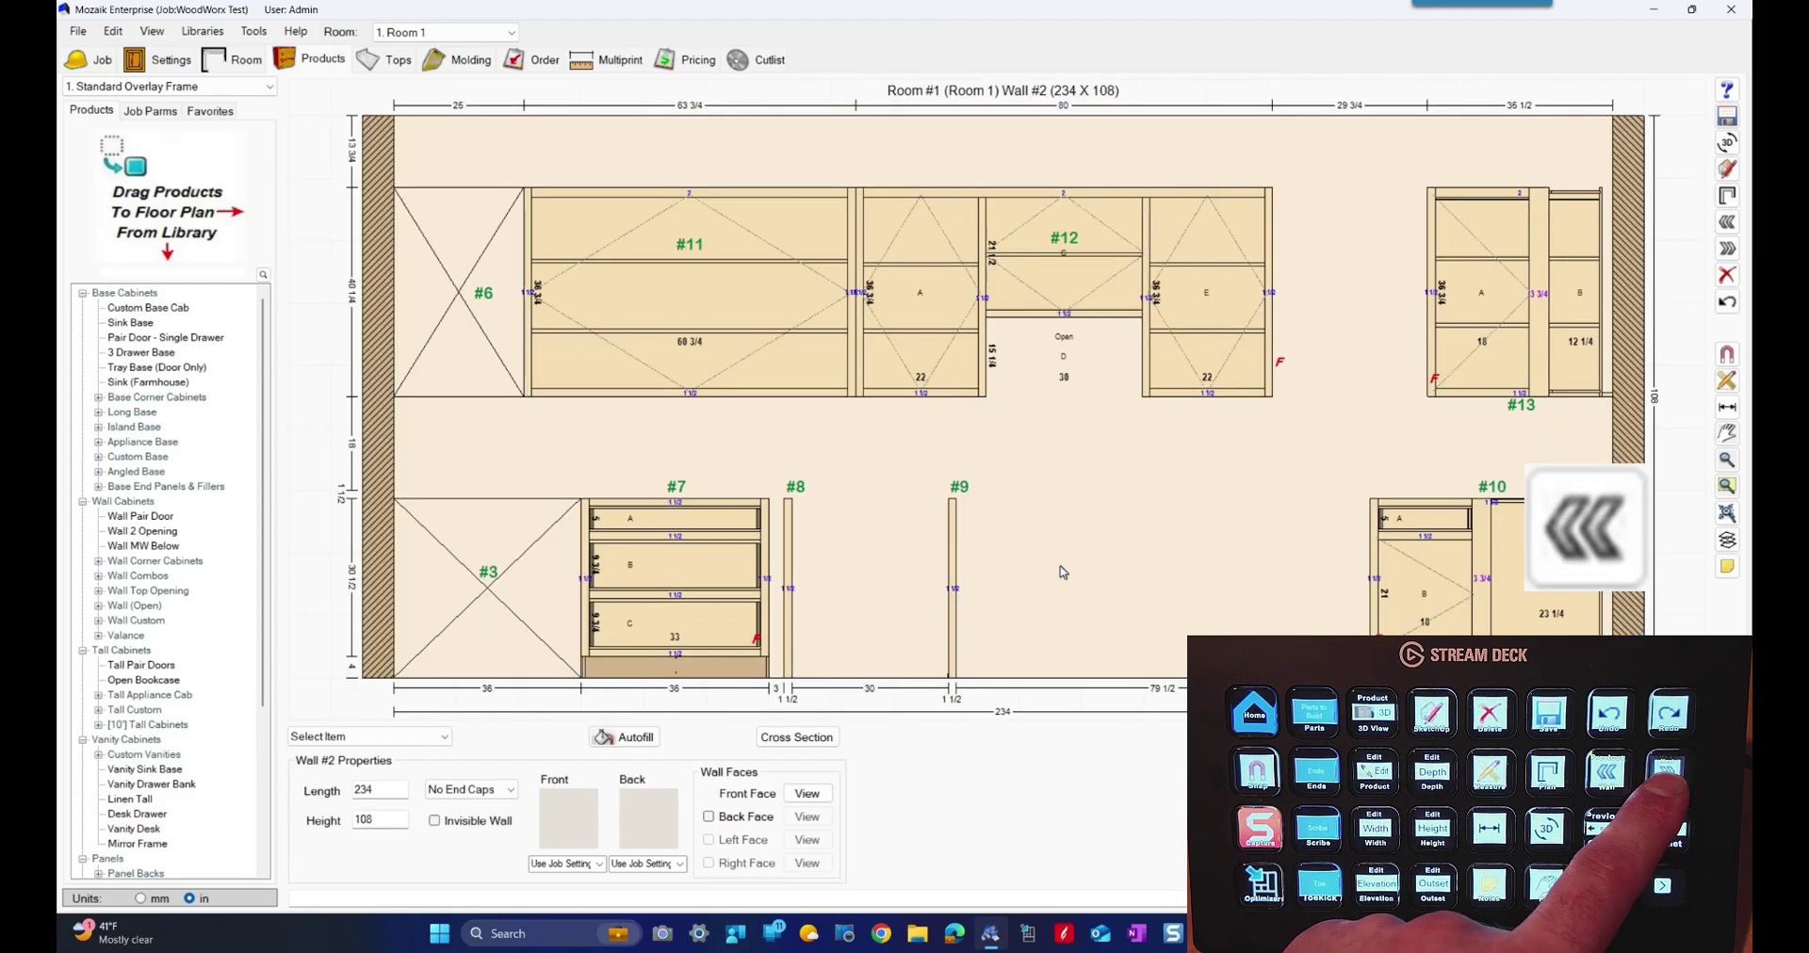
pyautogui.hotkey('ctrl', 'Left')
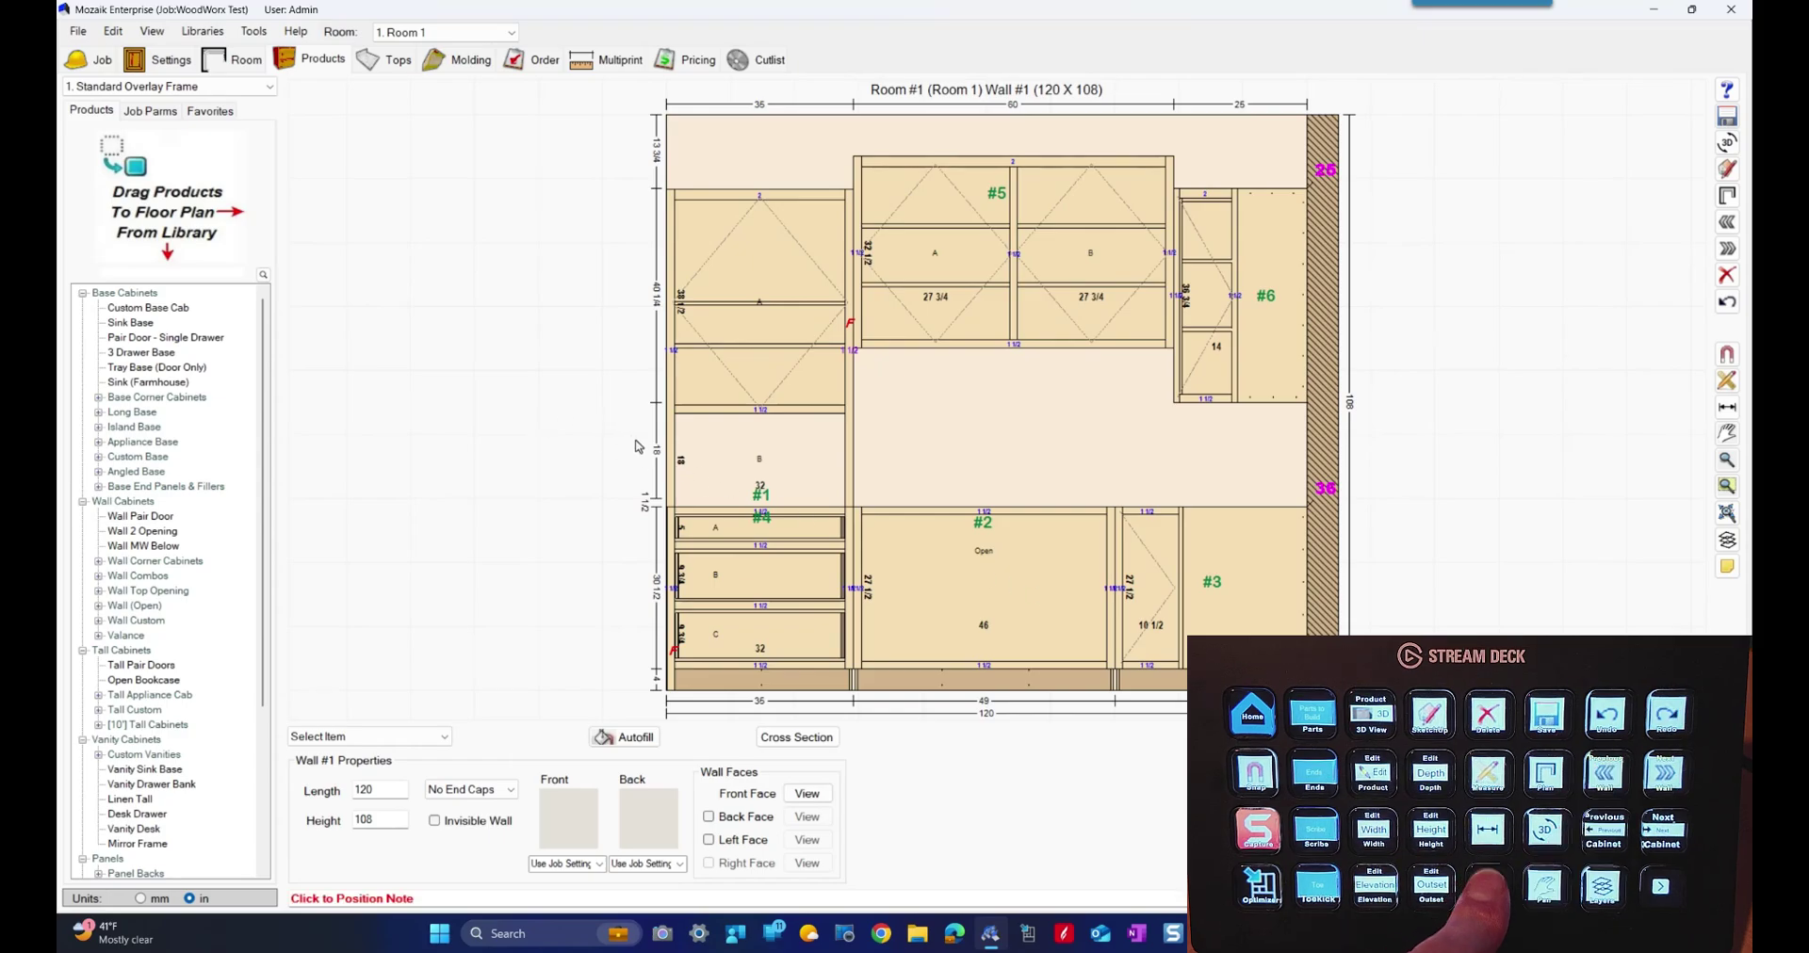
# Place the library note RPE just outside the left side of the Wall #1 elevation
pyautogui.hotkey('ctrl', 'n')
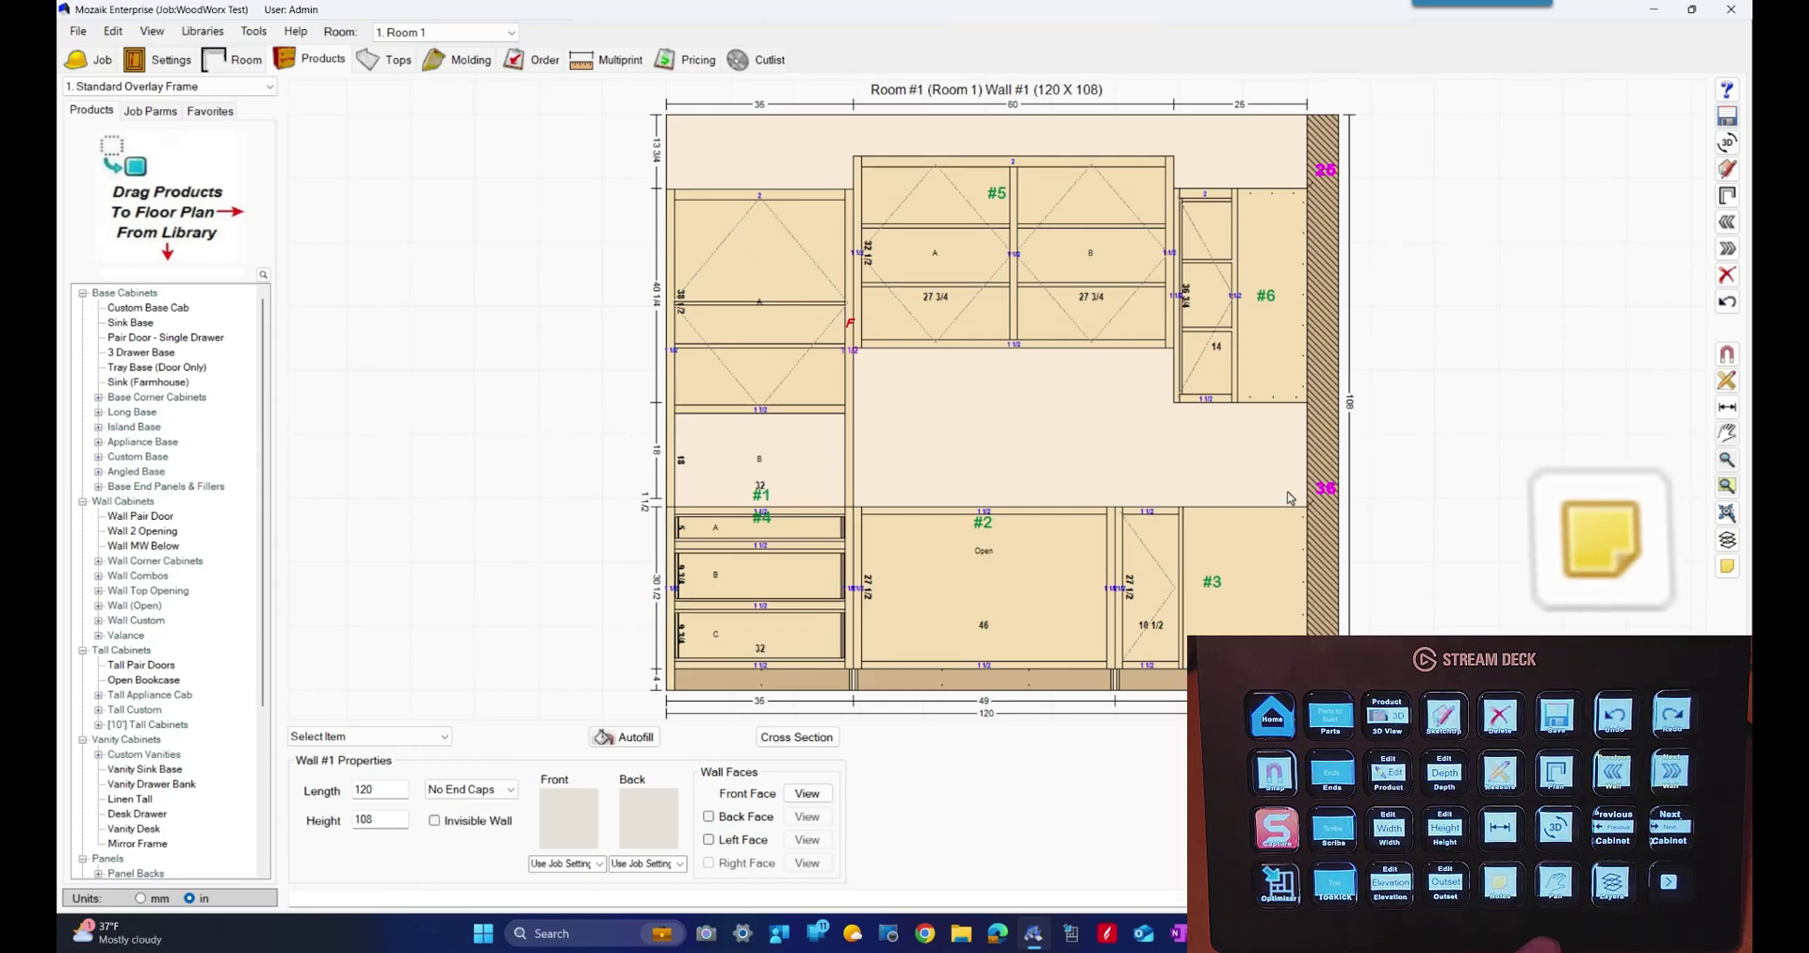
pyautogui.click(625, 364)
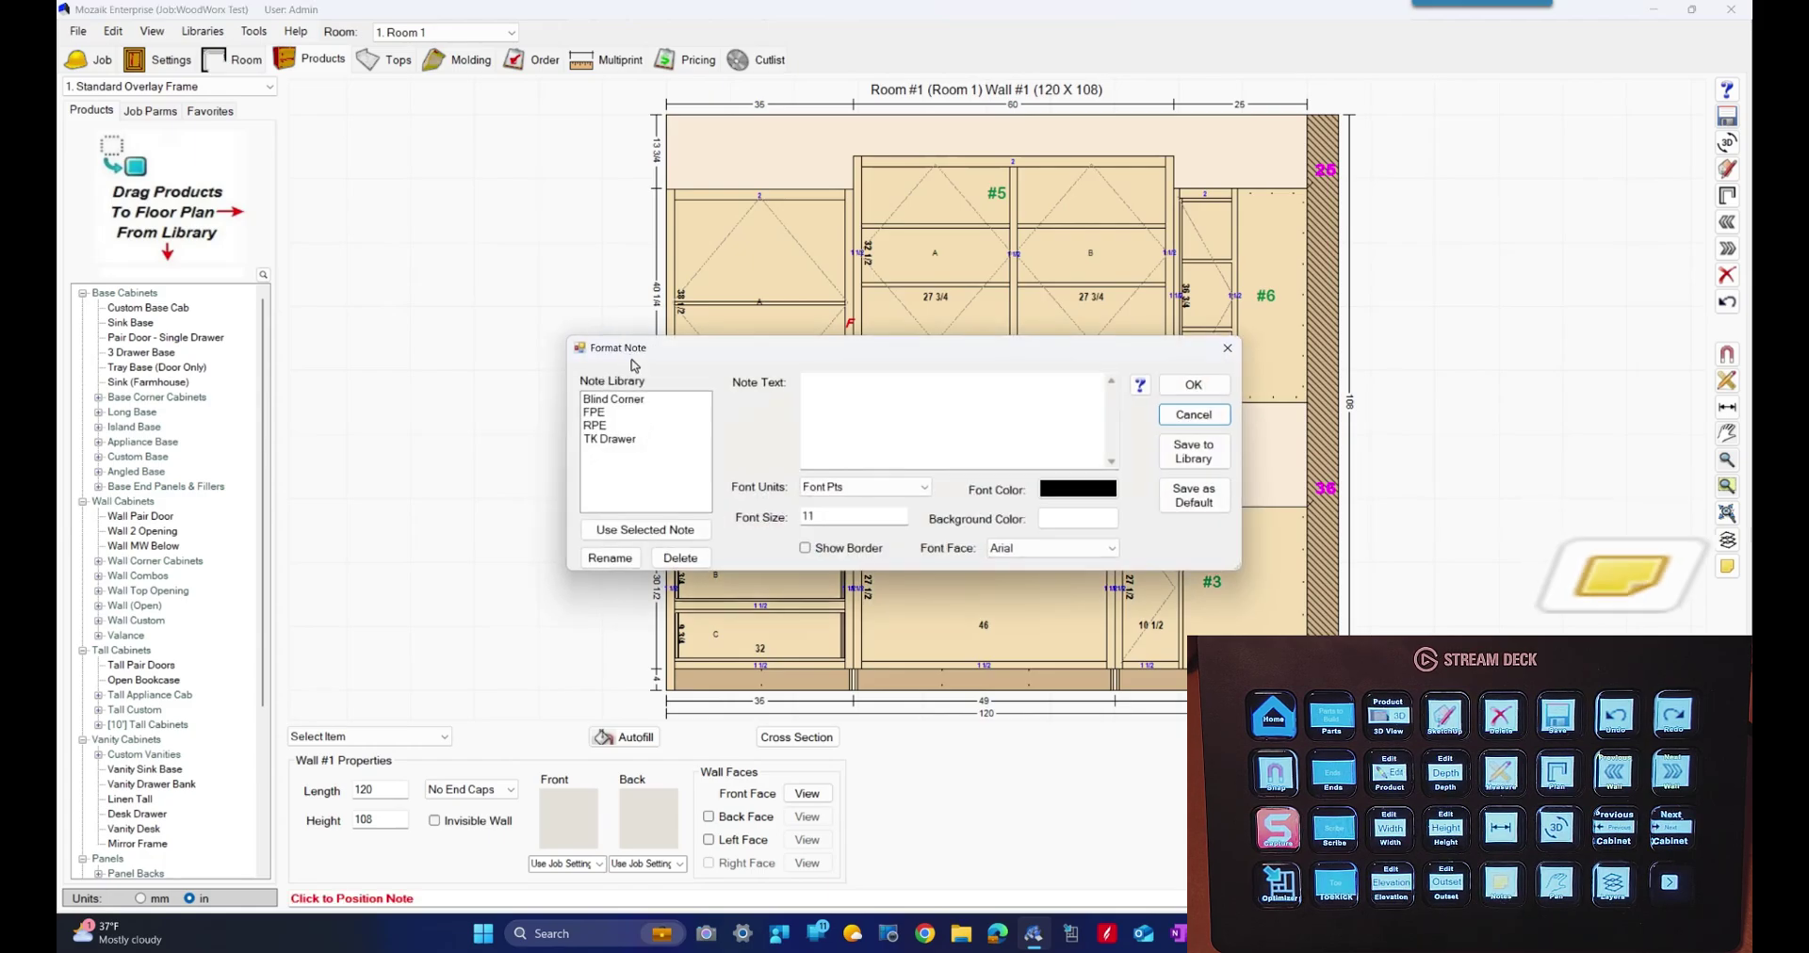
pyautogui.click(604, 426)
pyautogui.click(622, 531)
pyautogui.click(1192, 384)
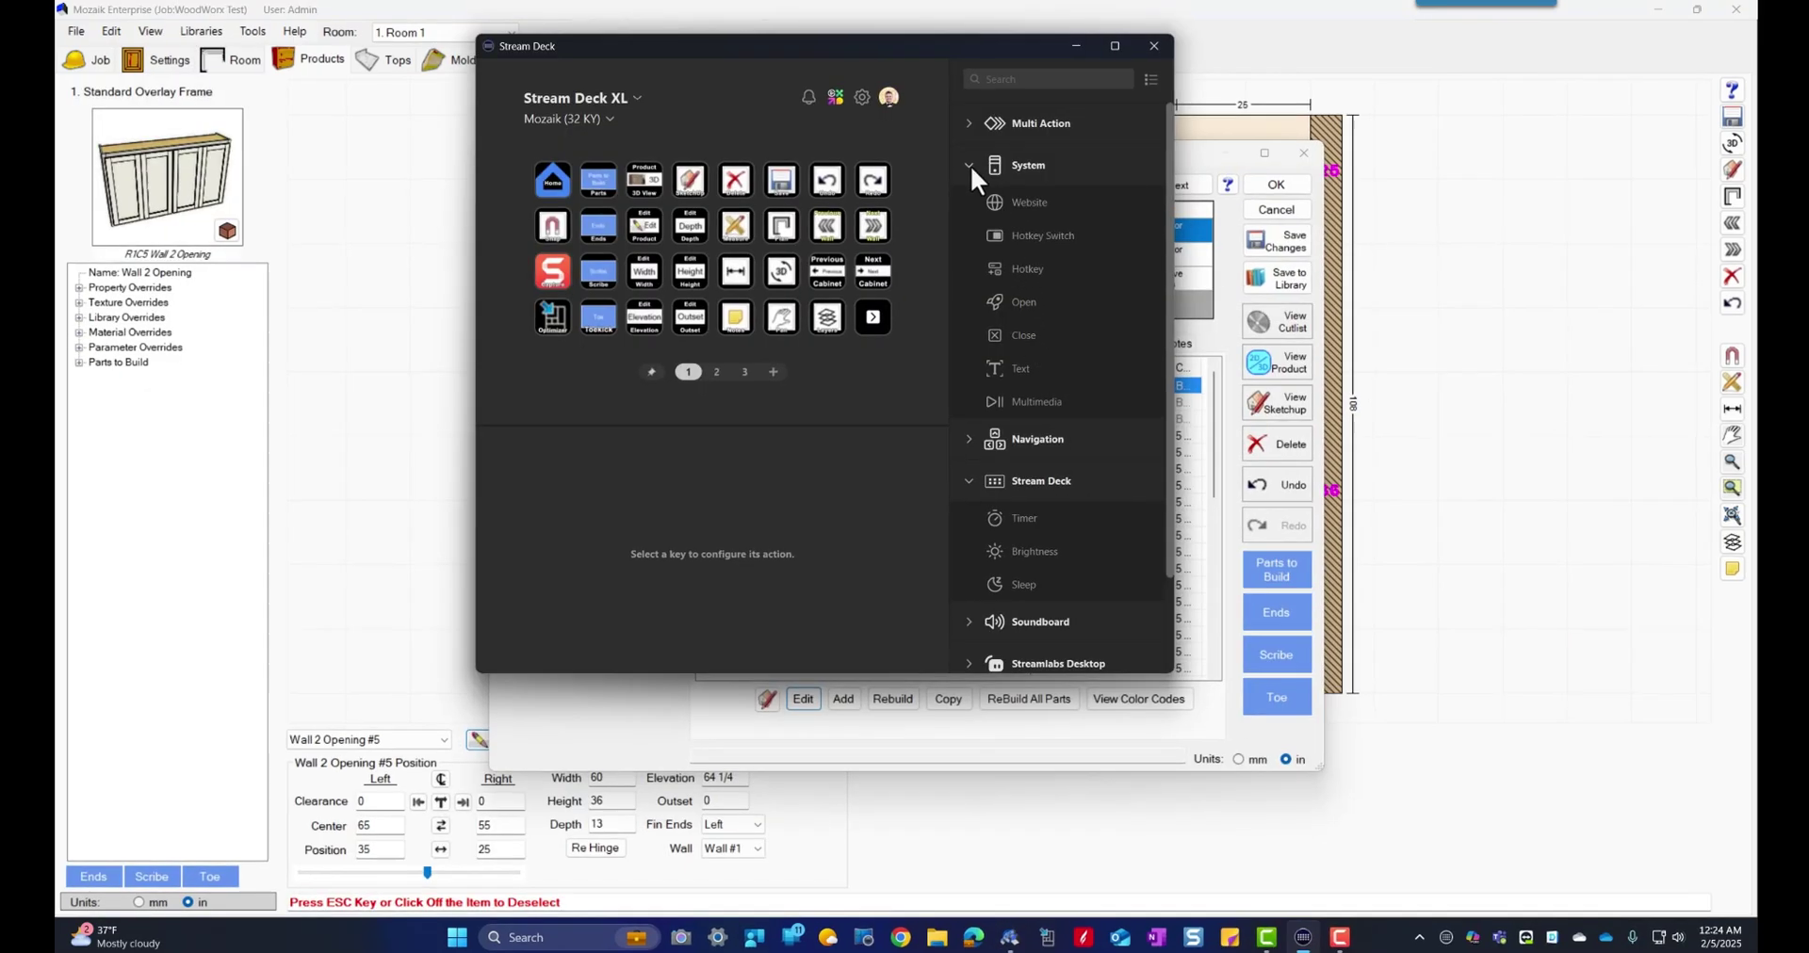
# Switch to Stream Deck, collapse the System and Stream Deck action categories, and inspect the PartL and Partth text keys on page 2
pyautogui.click(970, 165)
pyautogui.click(967, 247)
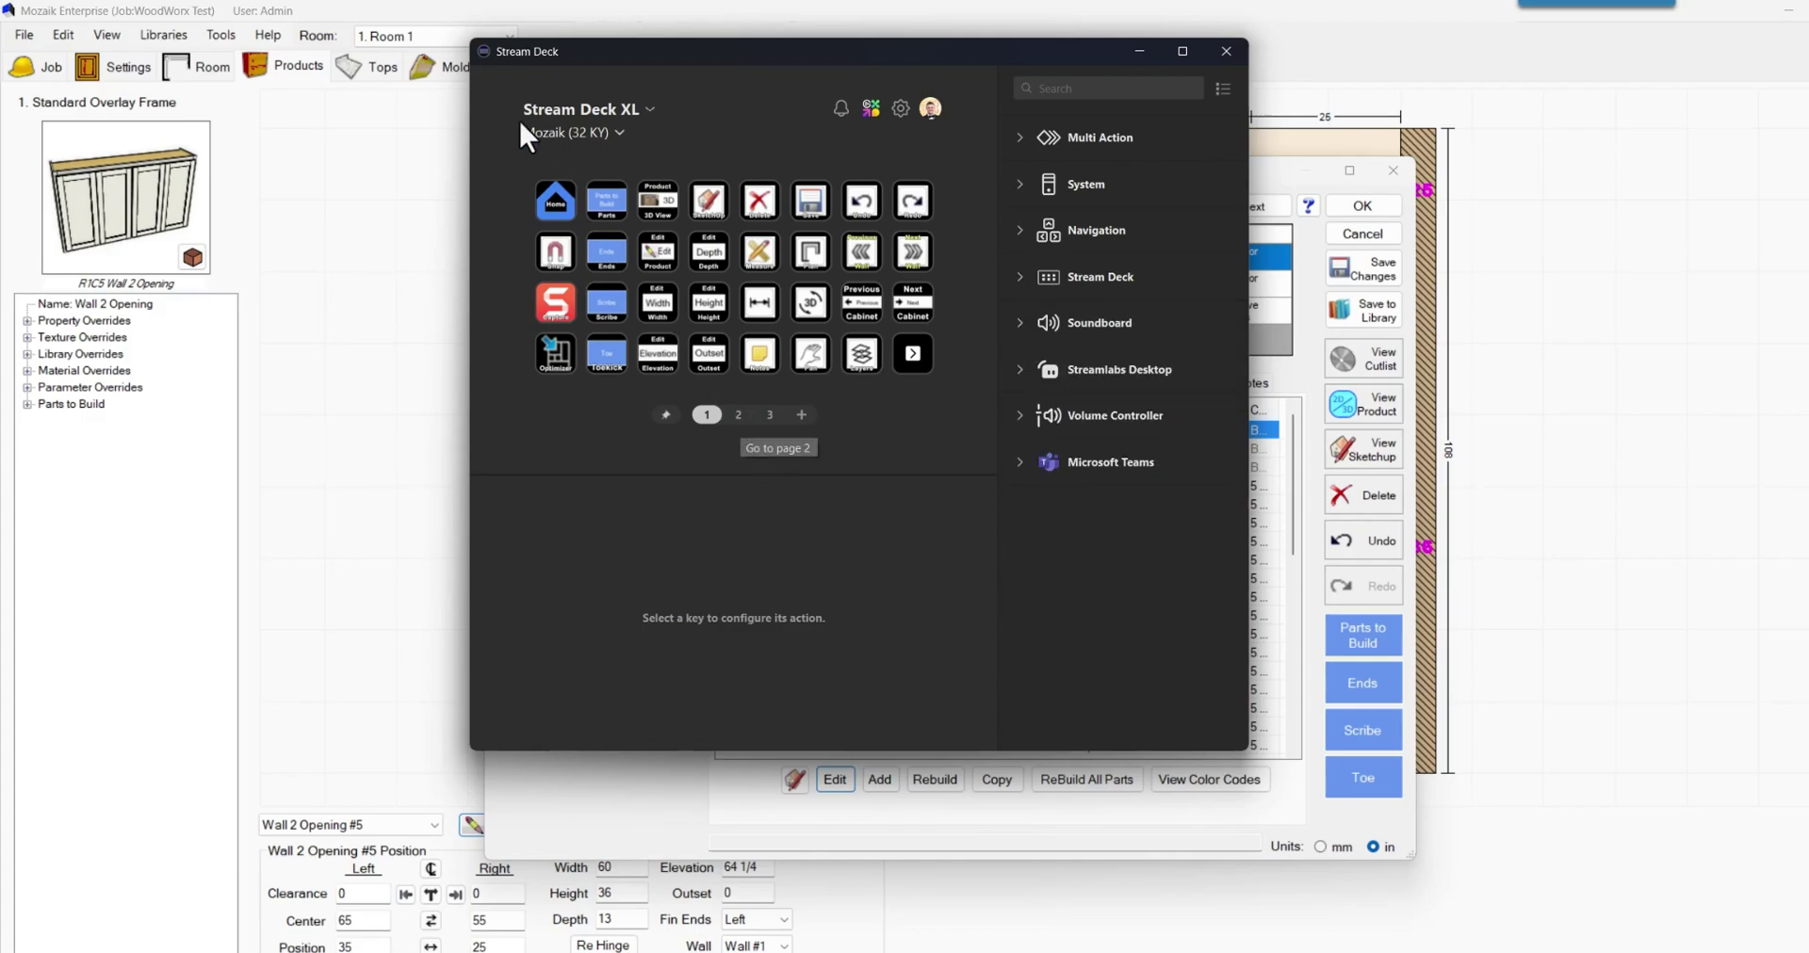
pyautogui.click(739, 415)
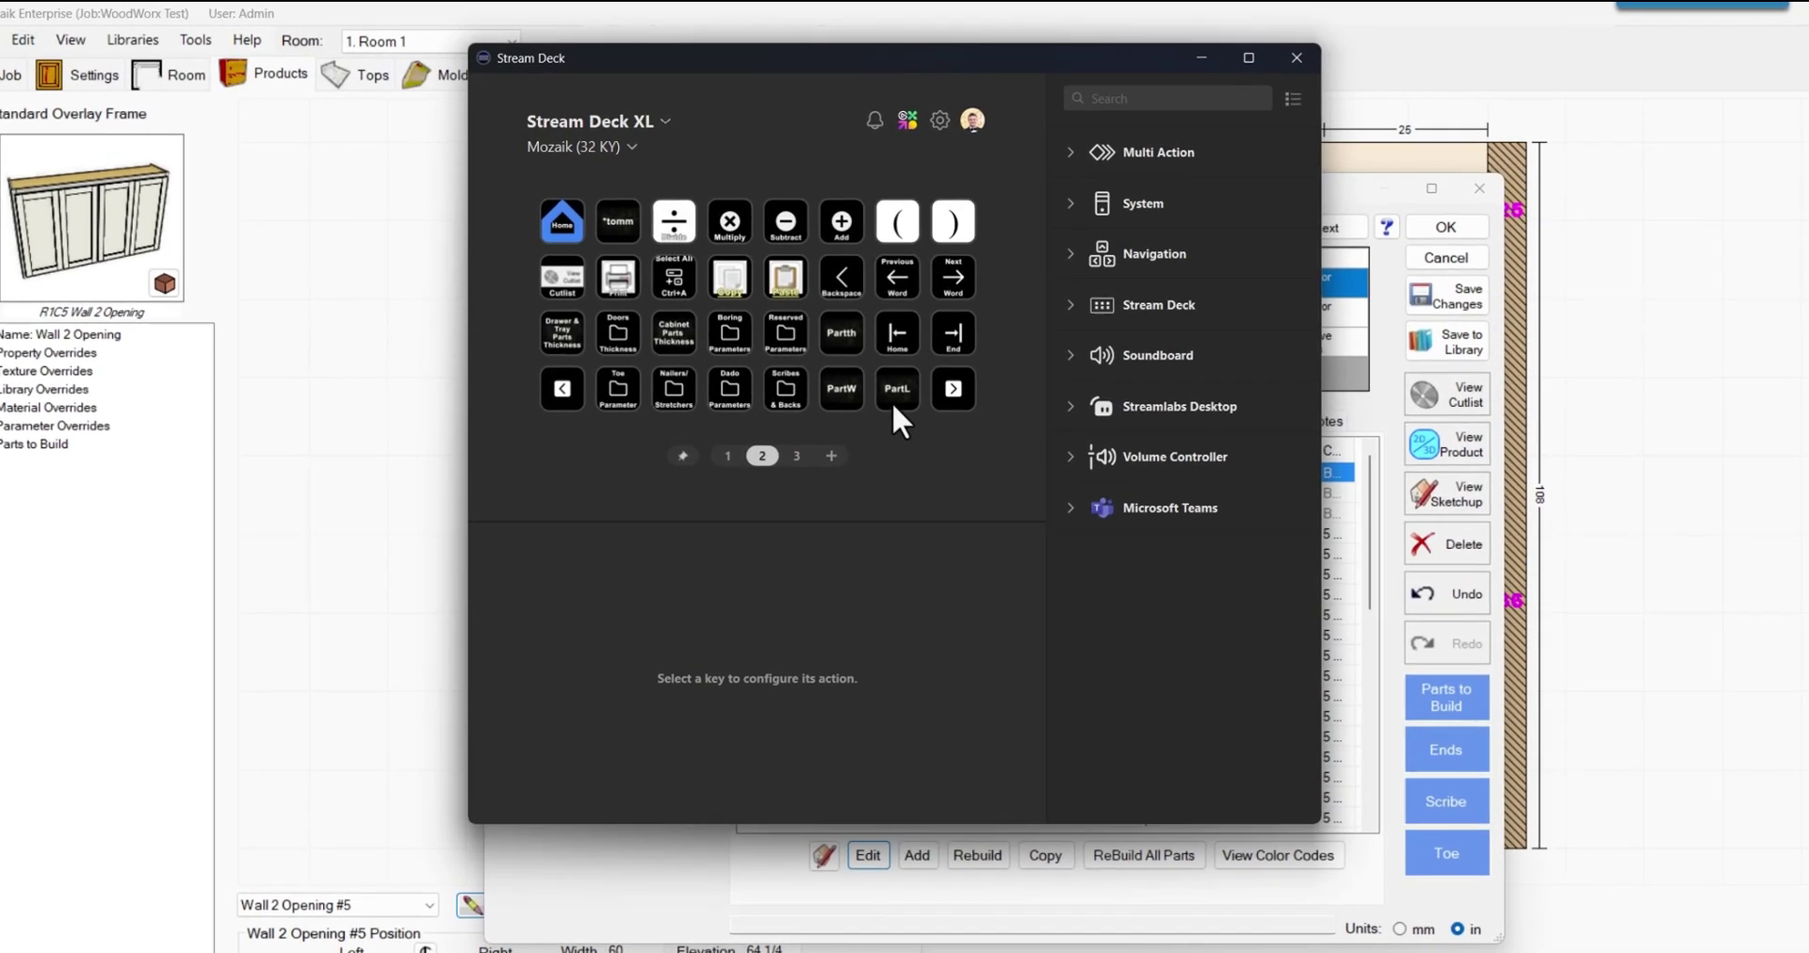
pyautogui.click(895, 396)
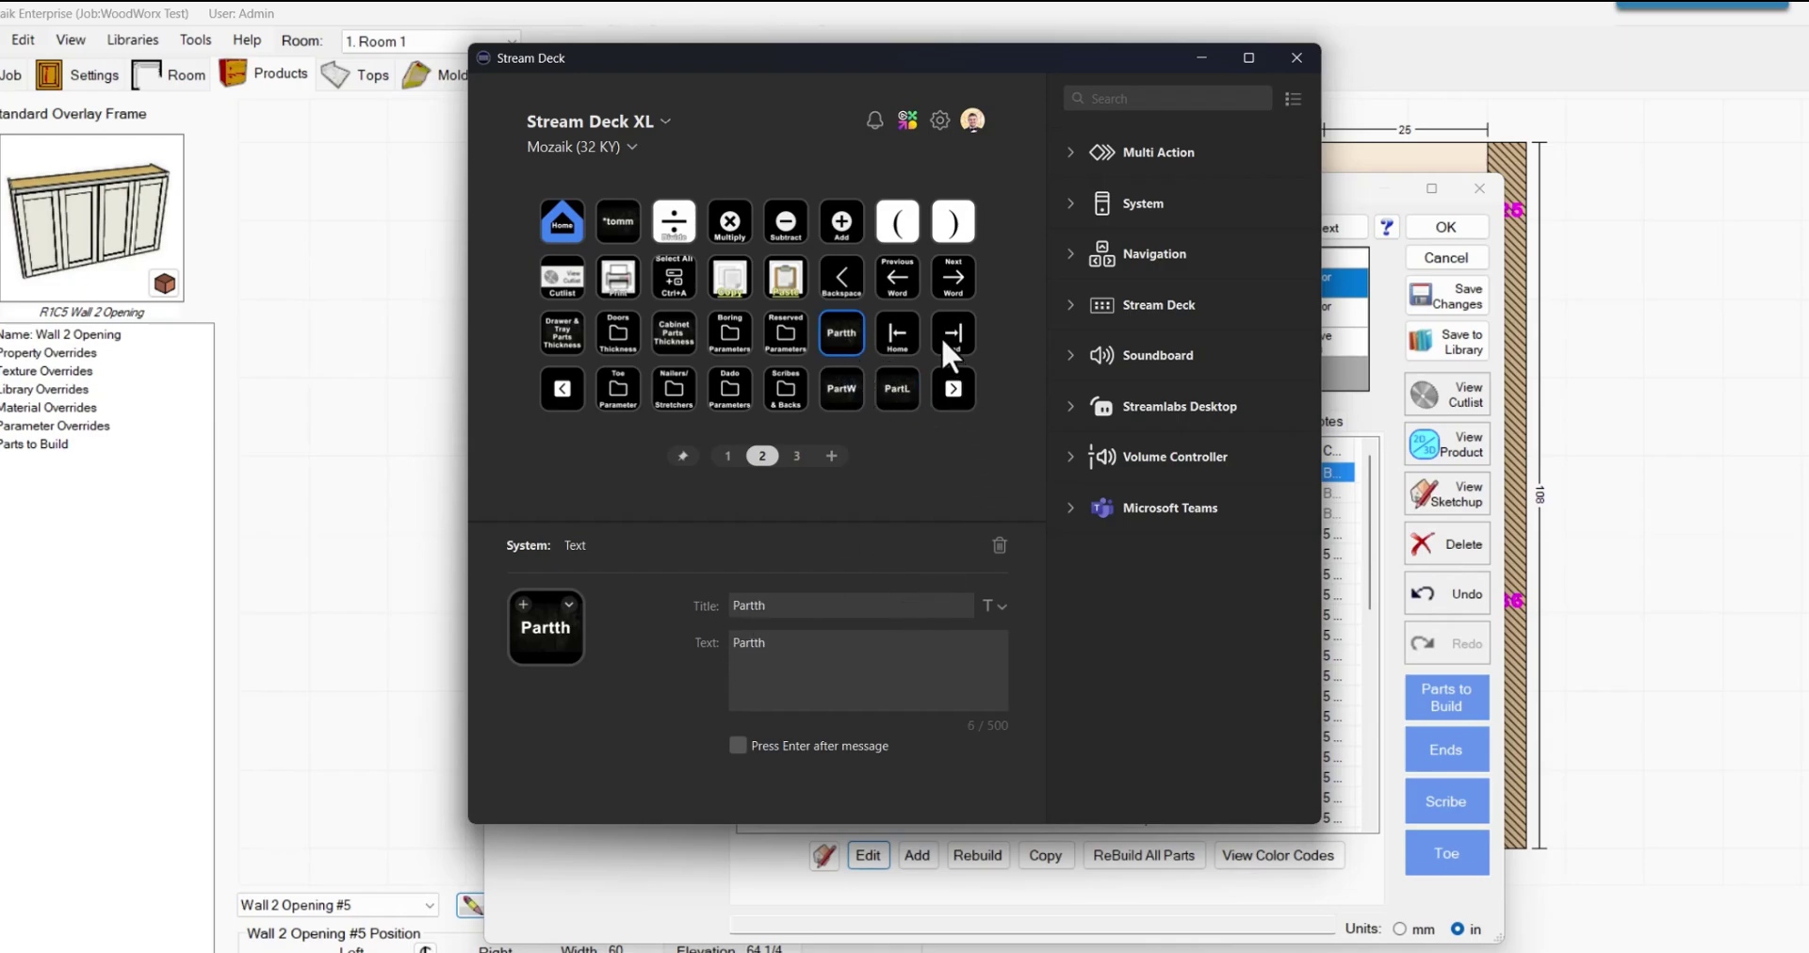
pyautogui.click(796, 387)
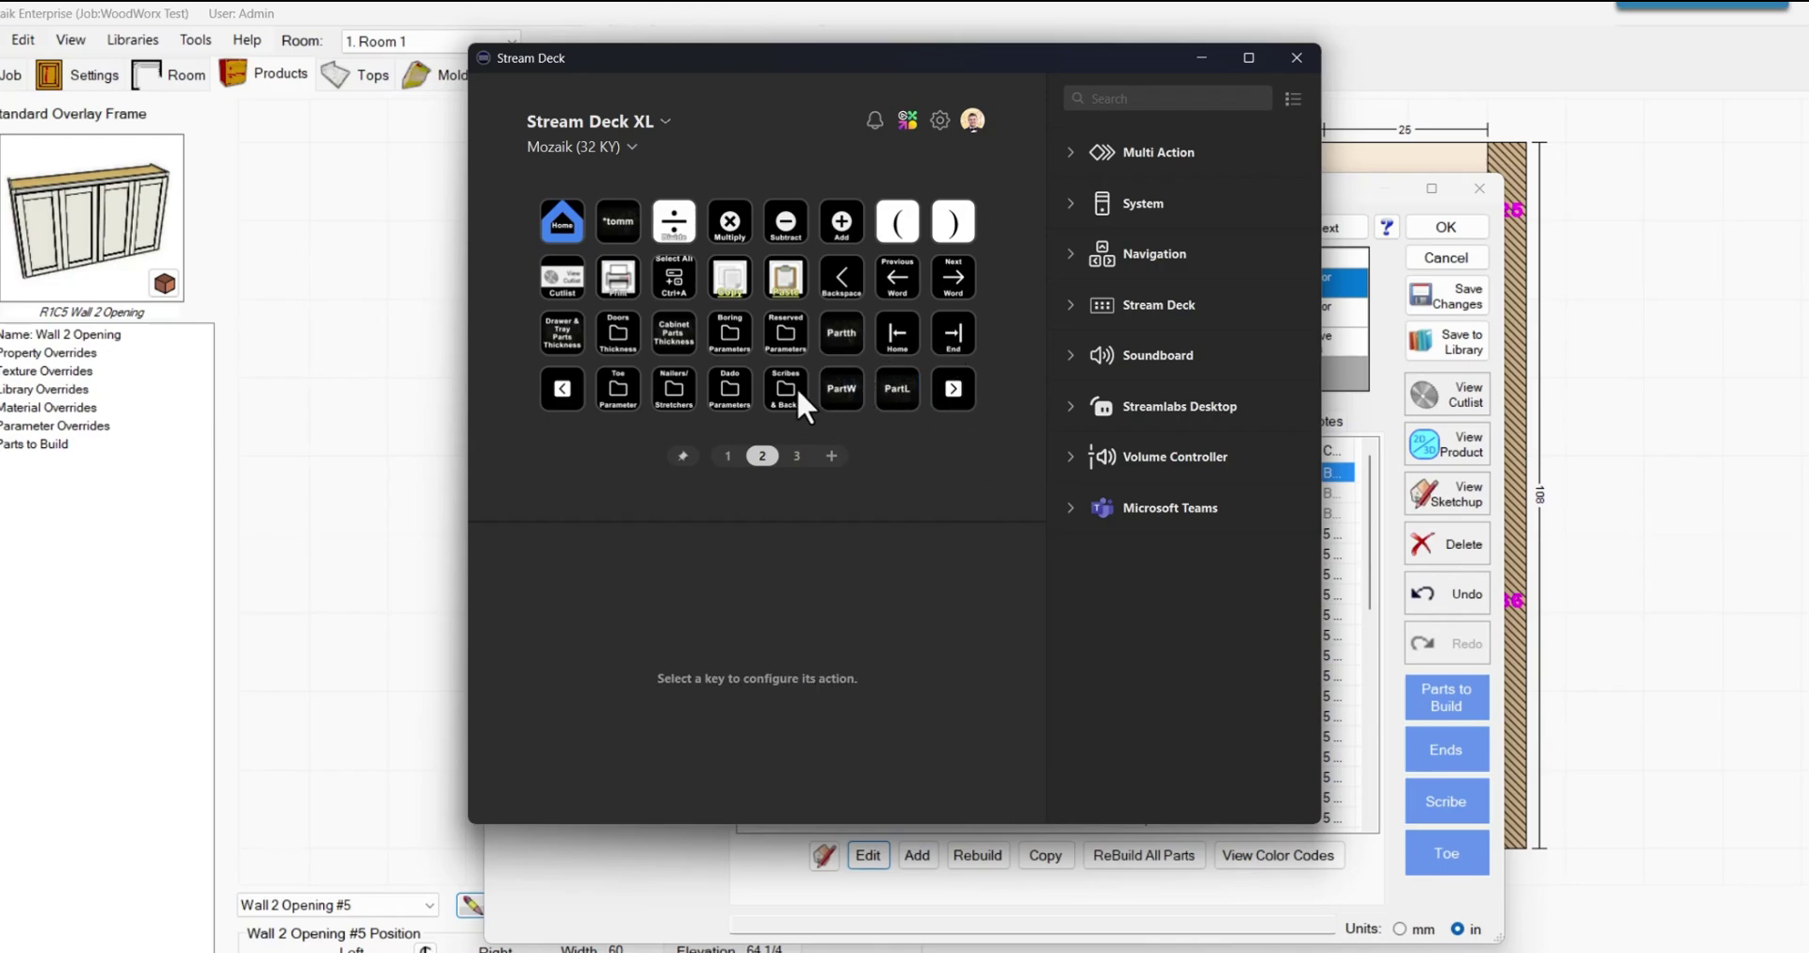
# Inspect the text keys in the Reserved Parameters folder, including CabBR and PartW, and exit back to page 2
pyautogui.doubleClick(784, 329)
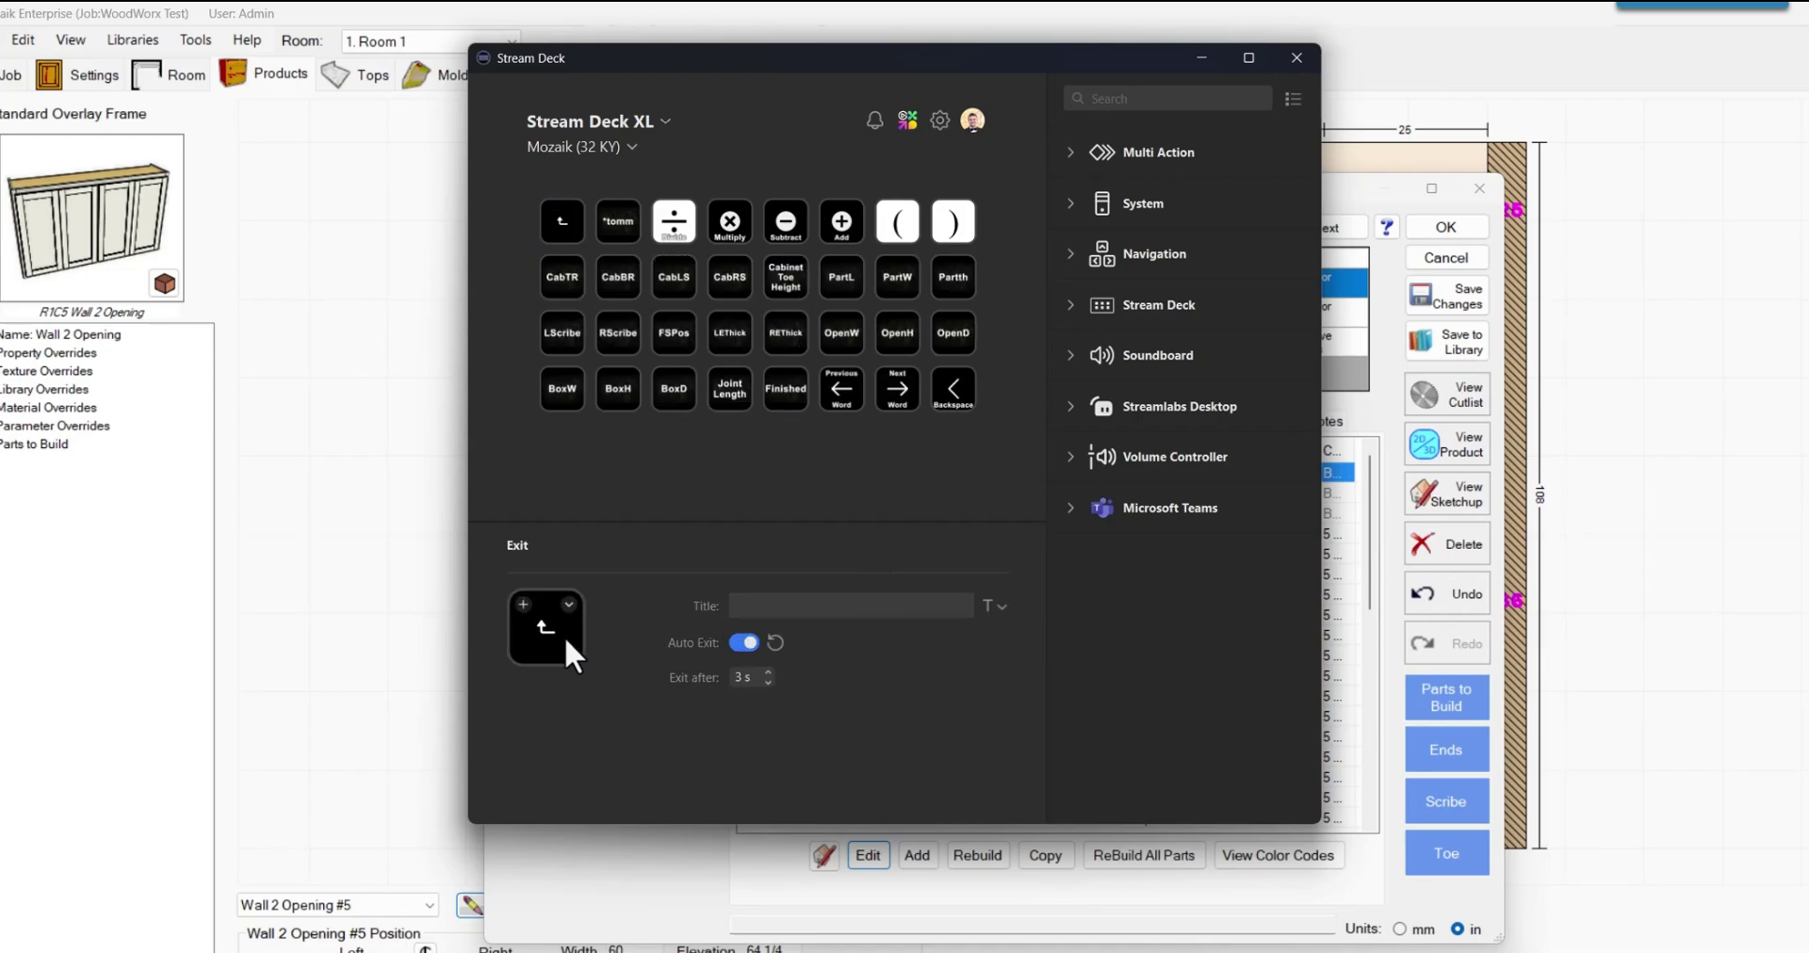
pyautogui.click(565, 277)
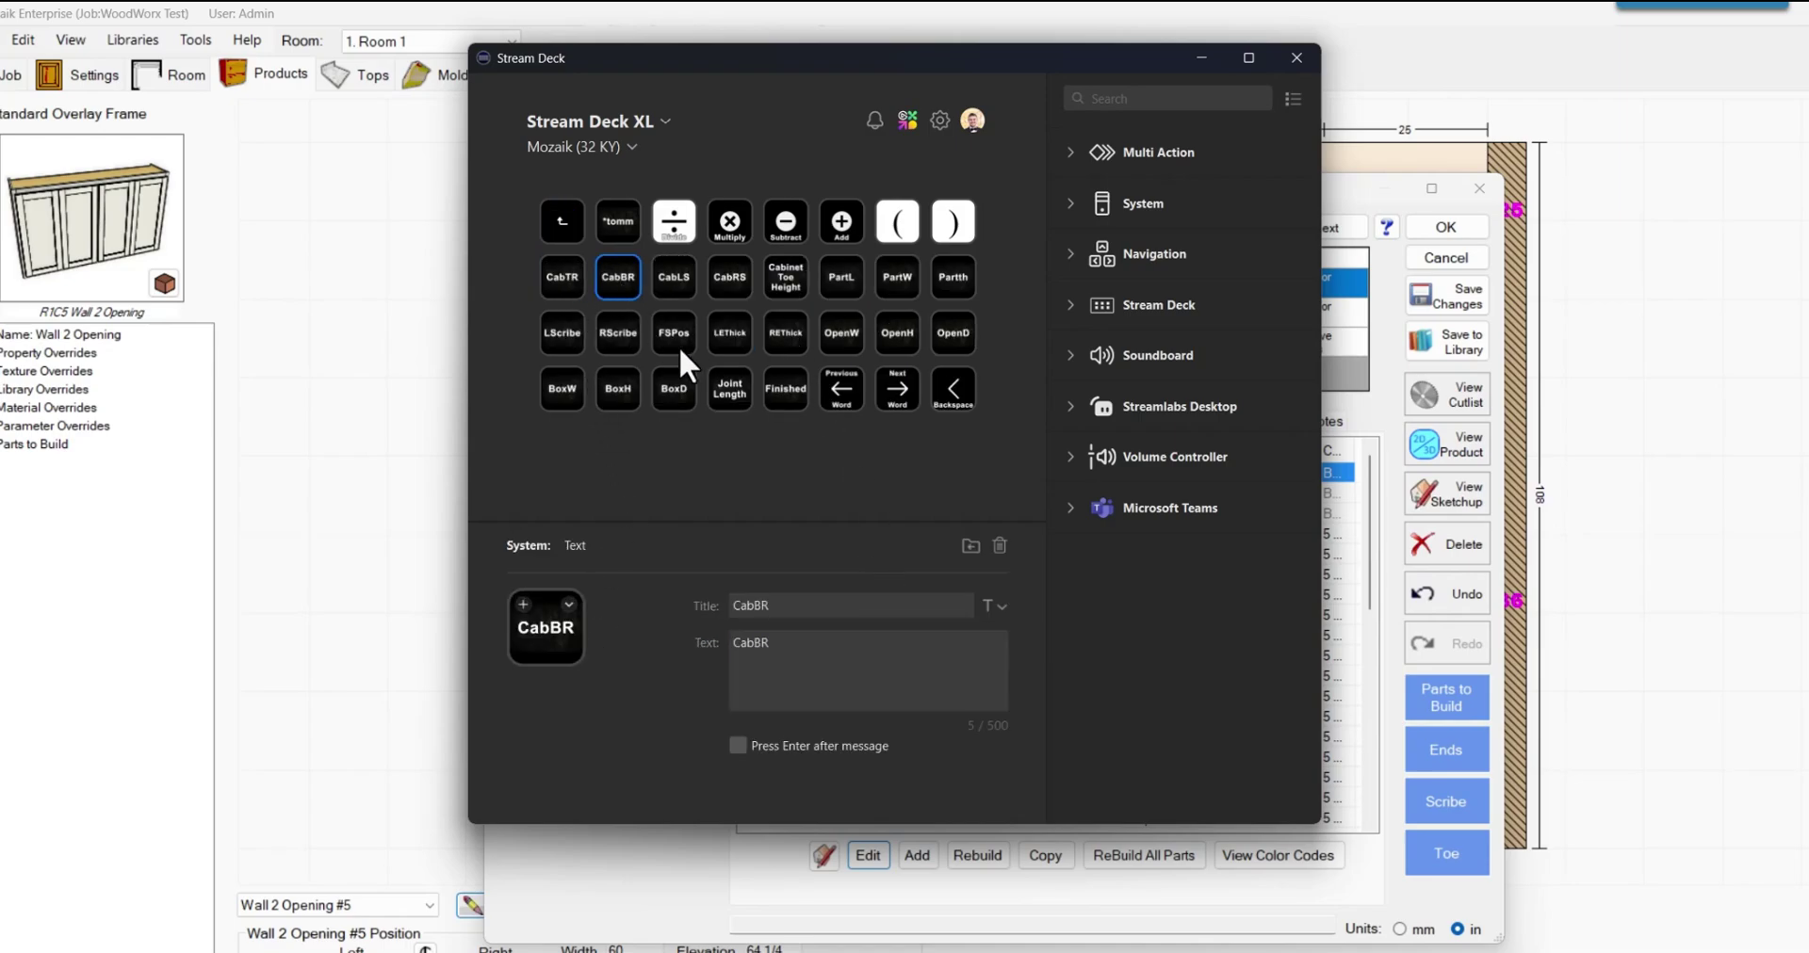
pyautogui.click(889, 288)
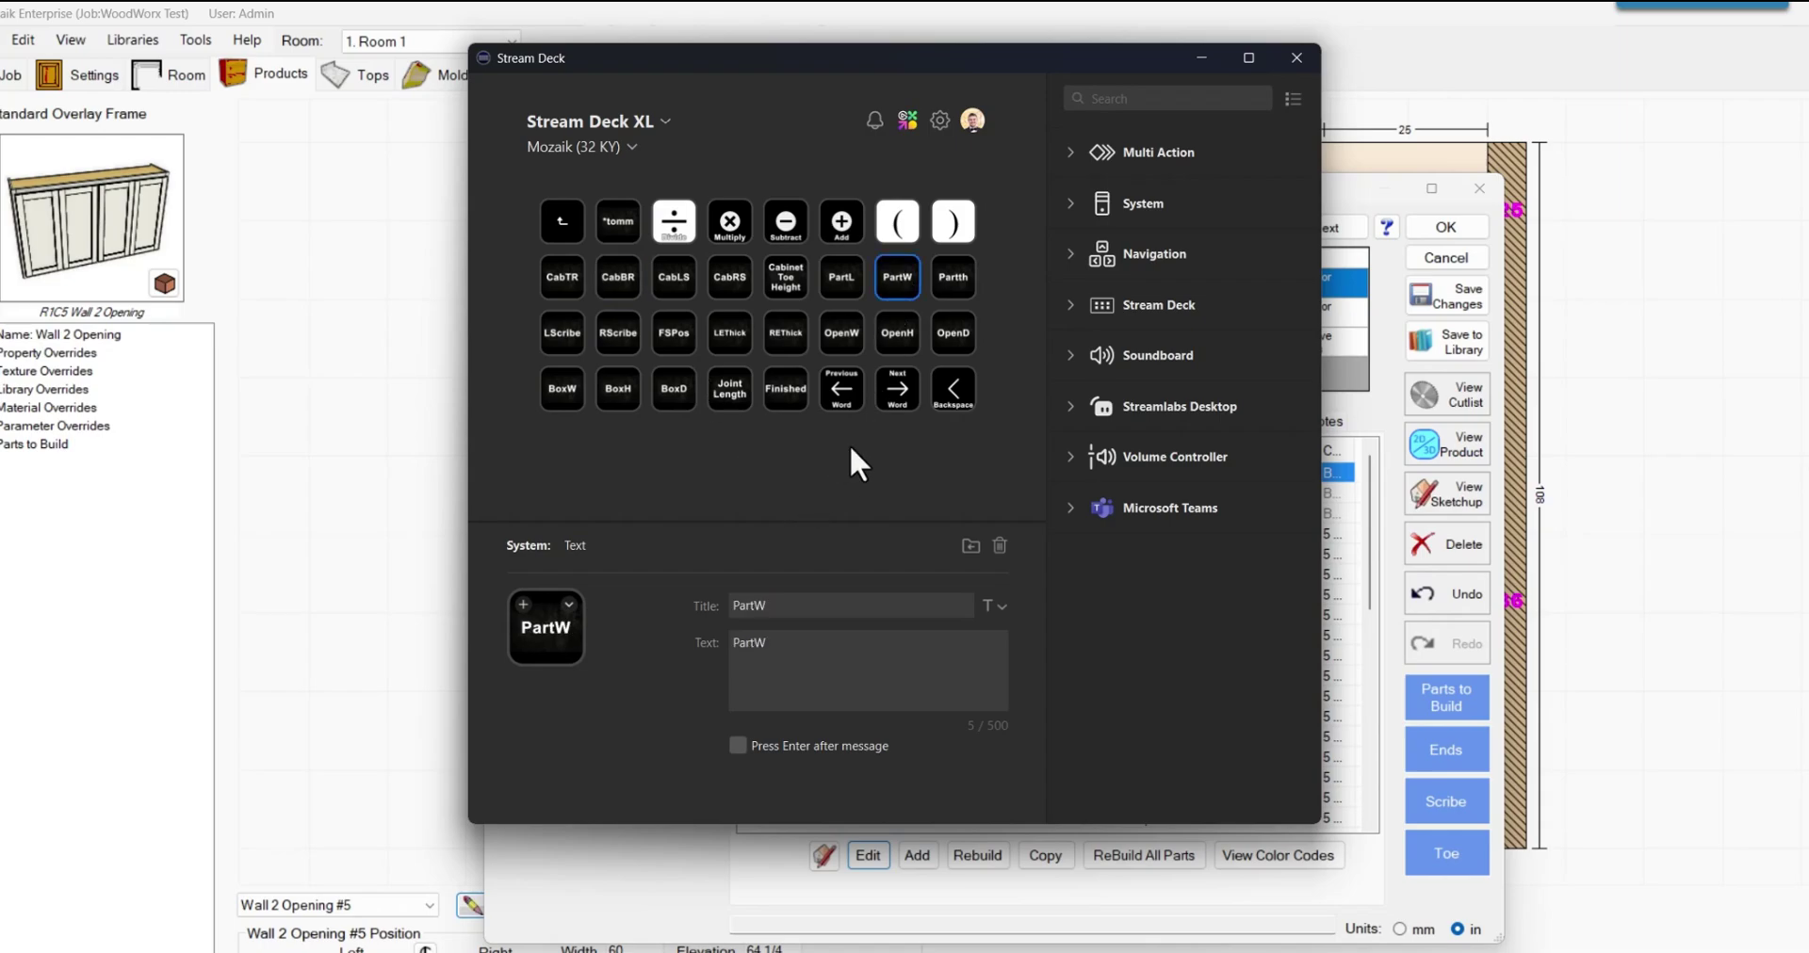
pyautogui.click(732, 395)
pyautogui.click(563, 209)
pyautogui.click(618, 388)
pyautogui.click(785, 388)
pyautogui.click(562, 220)
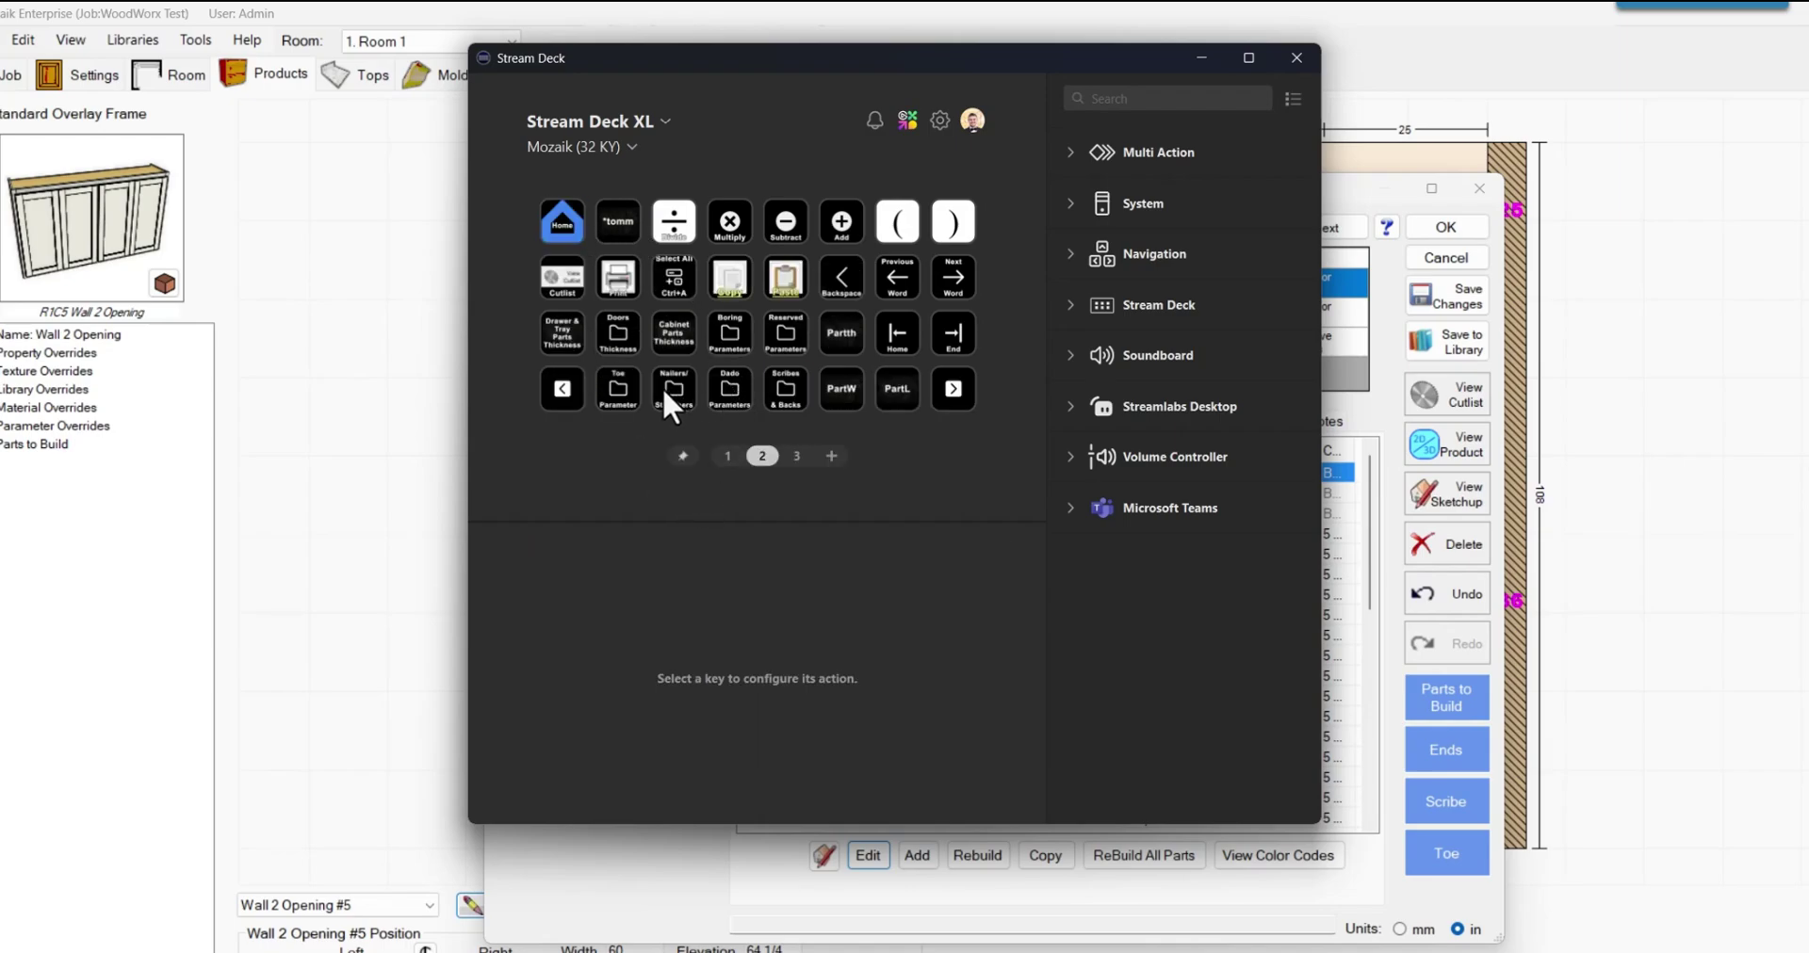
# Look through the Toe Parameter and Doors Thickness folders and reopen the Reserved Parameters folder
pyautogui.doubleClick(618, 386)
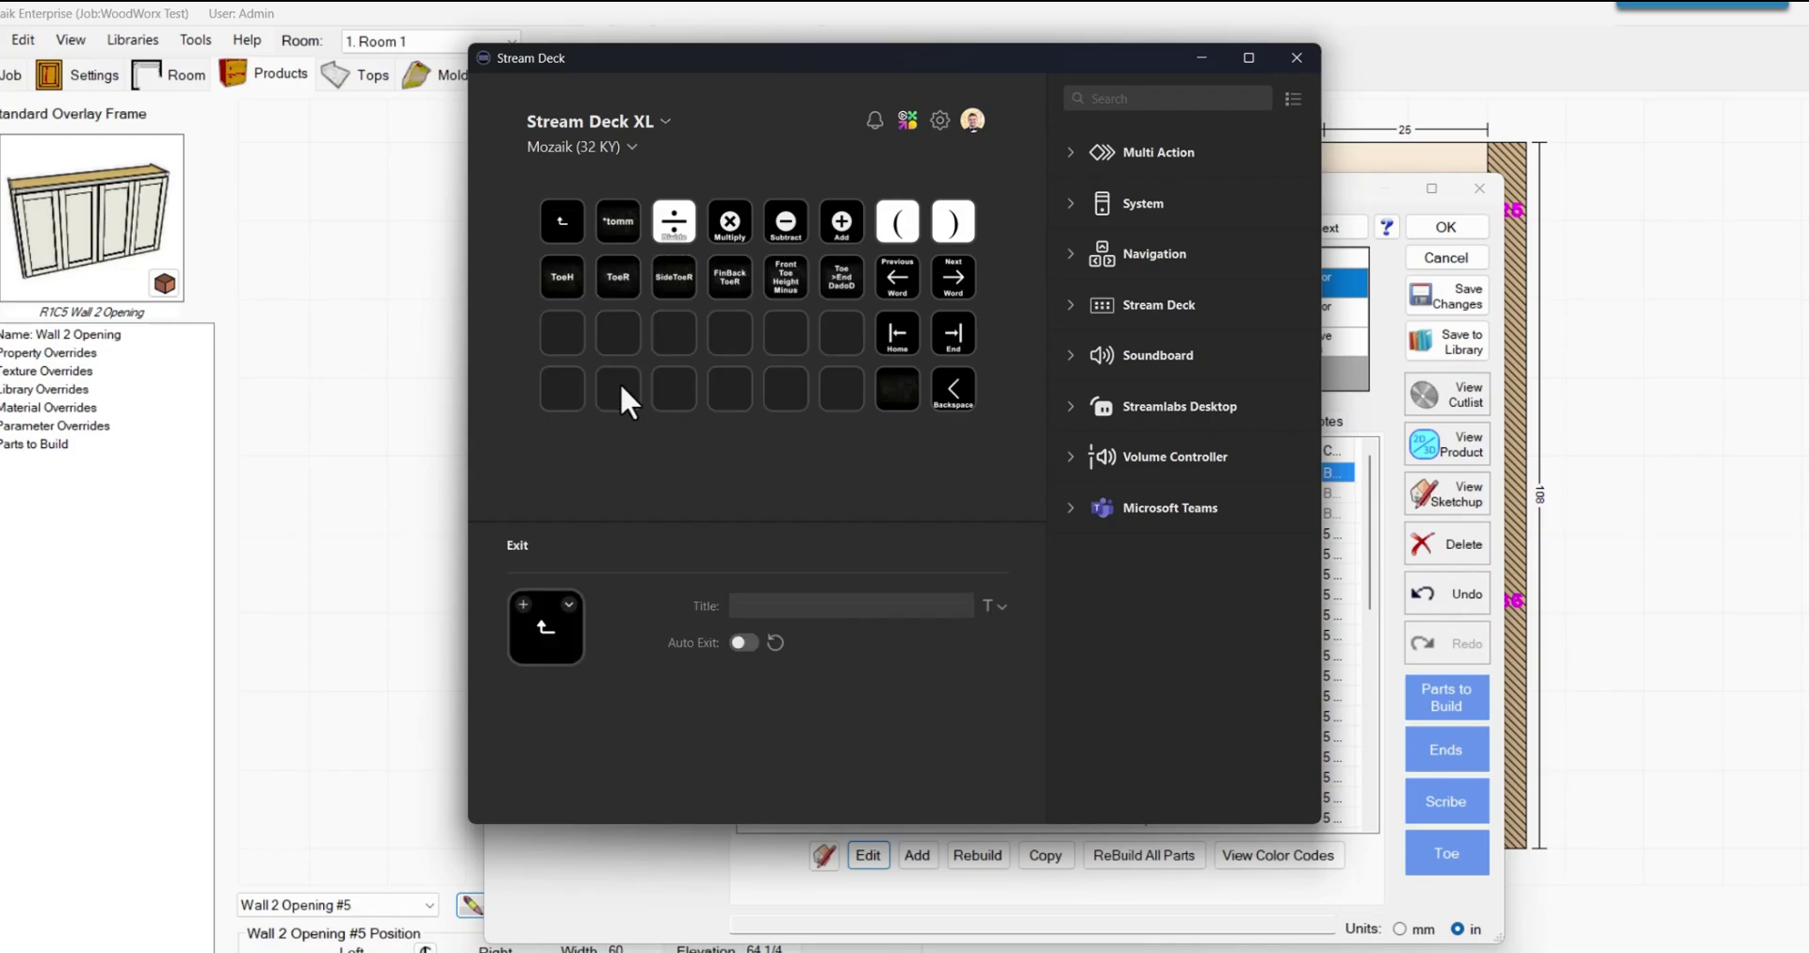
pyautogui.click(563, 222)
pyautogui.doubleClick(623, 331)
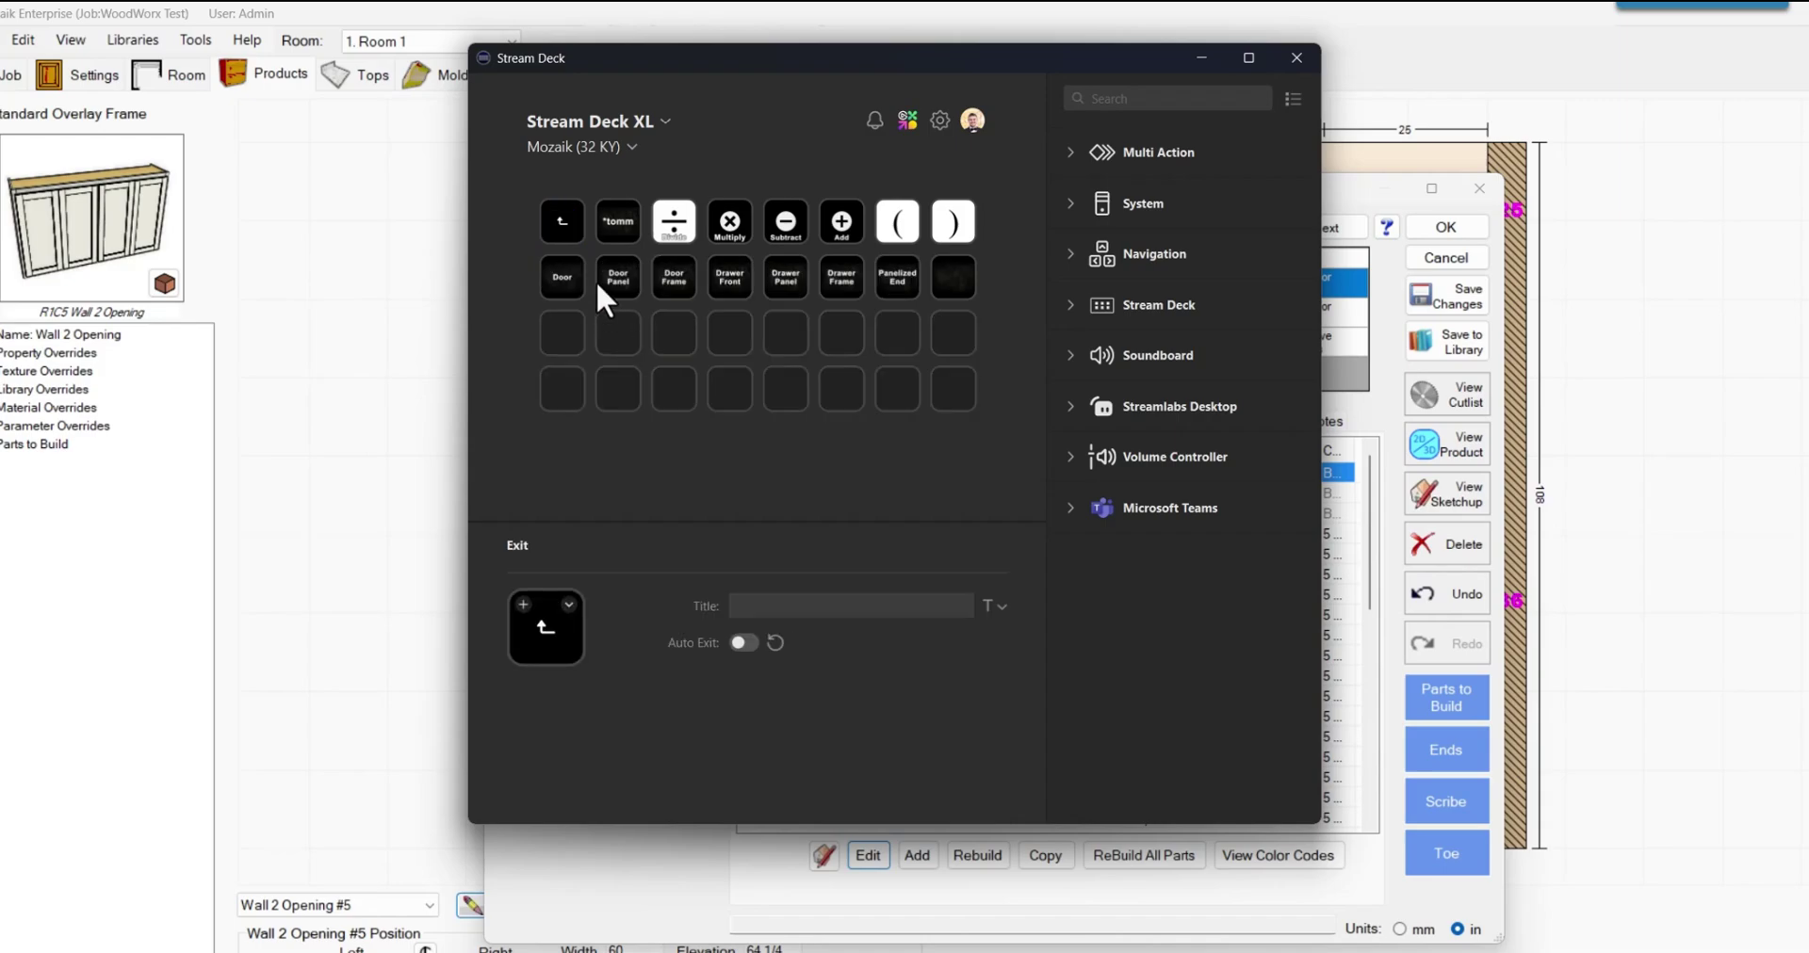
pyautogui.click(573, 232)
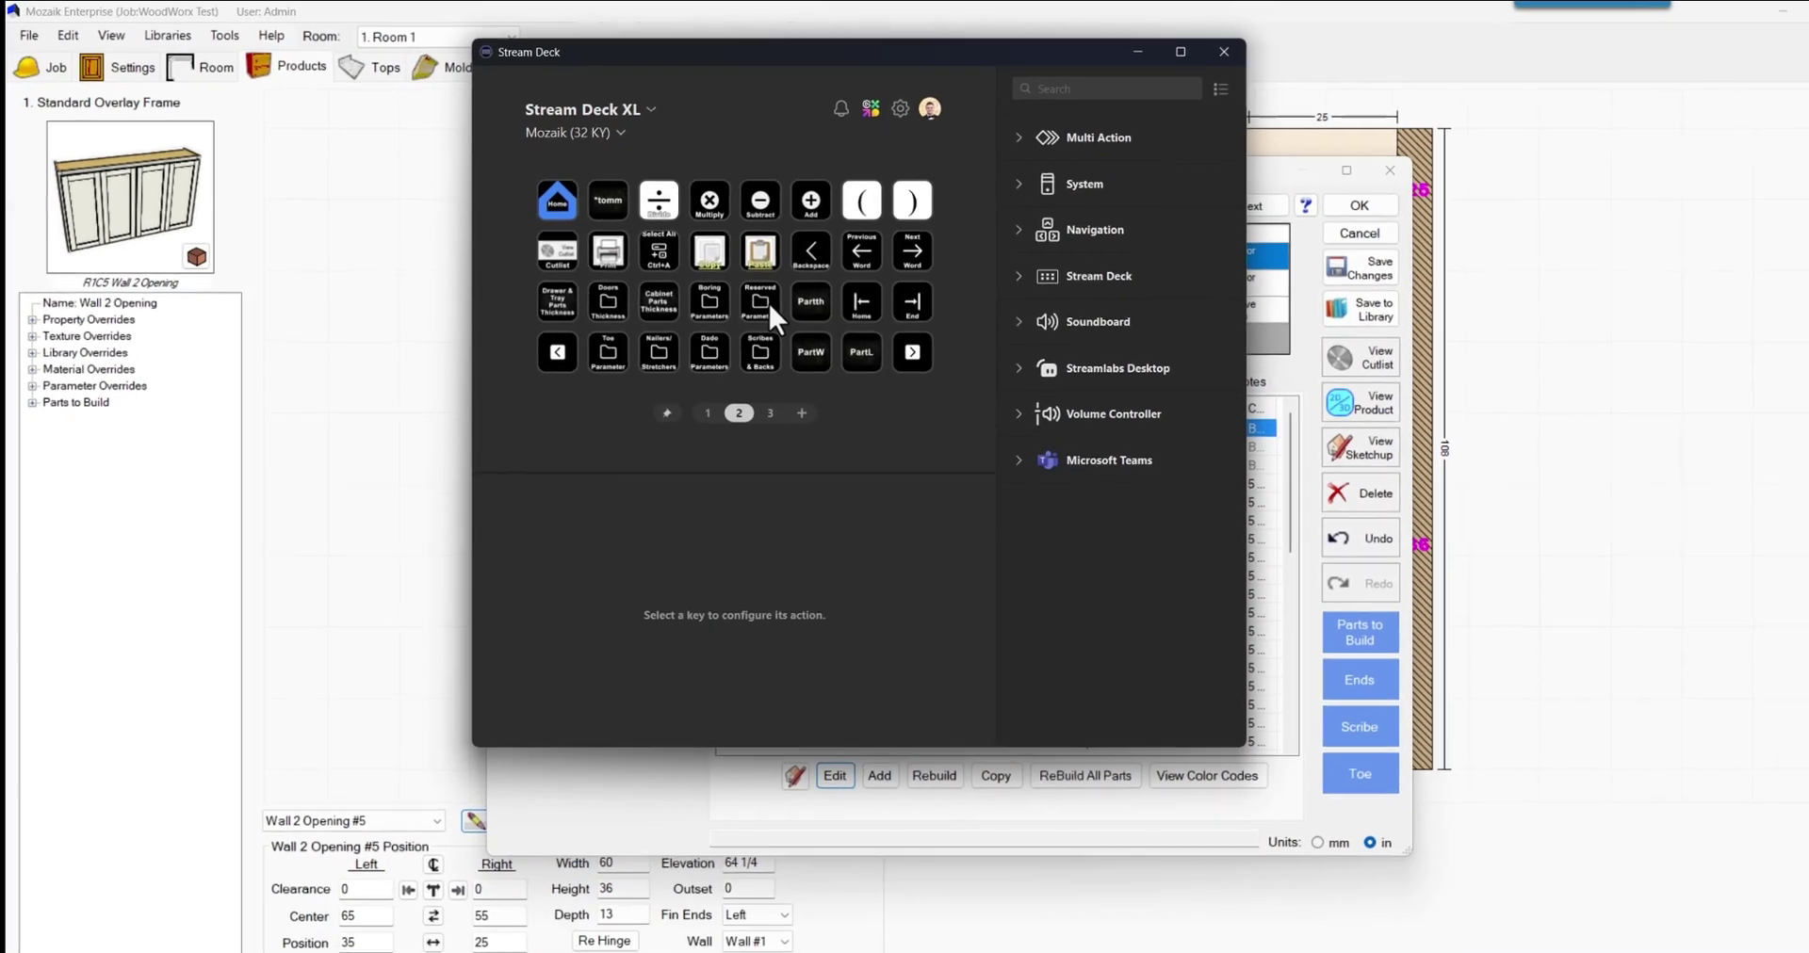
pyautogui.doubleClick(791, 333)
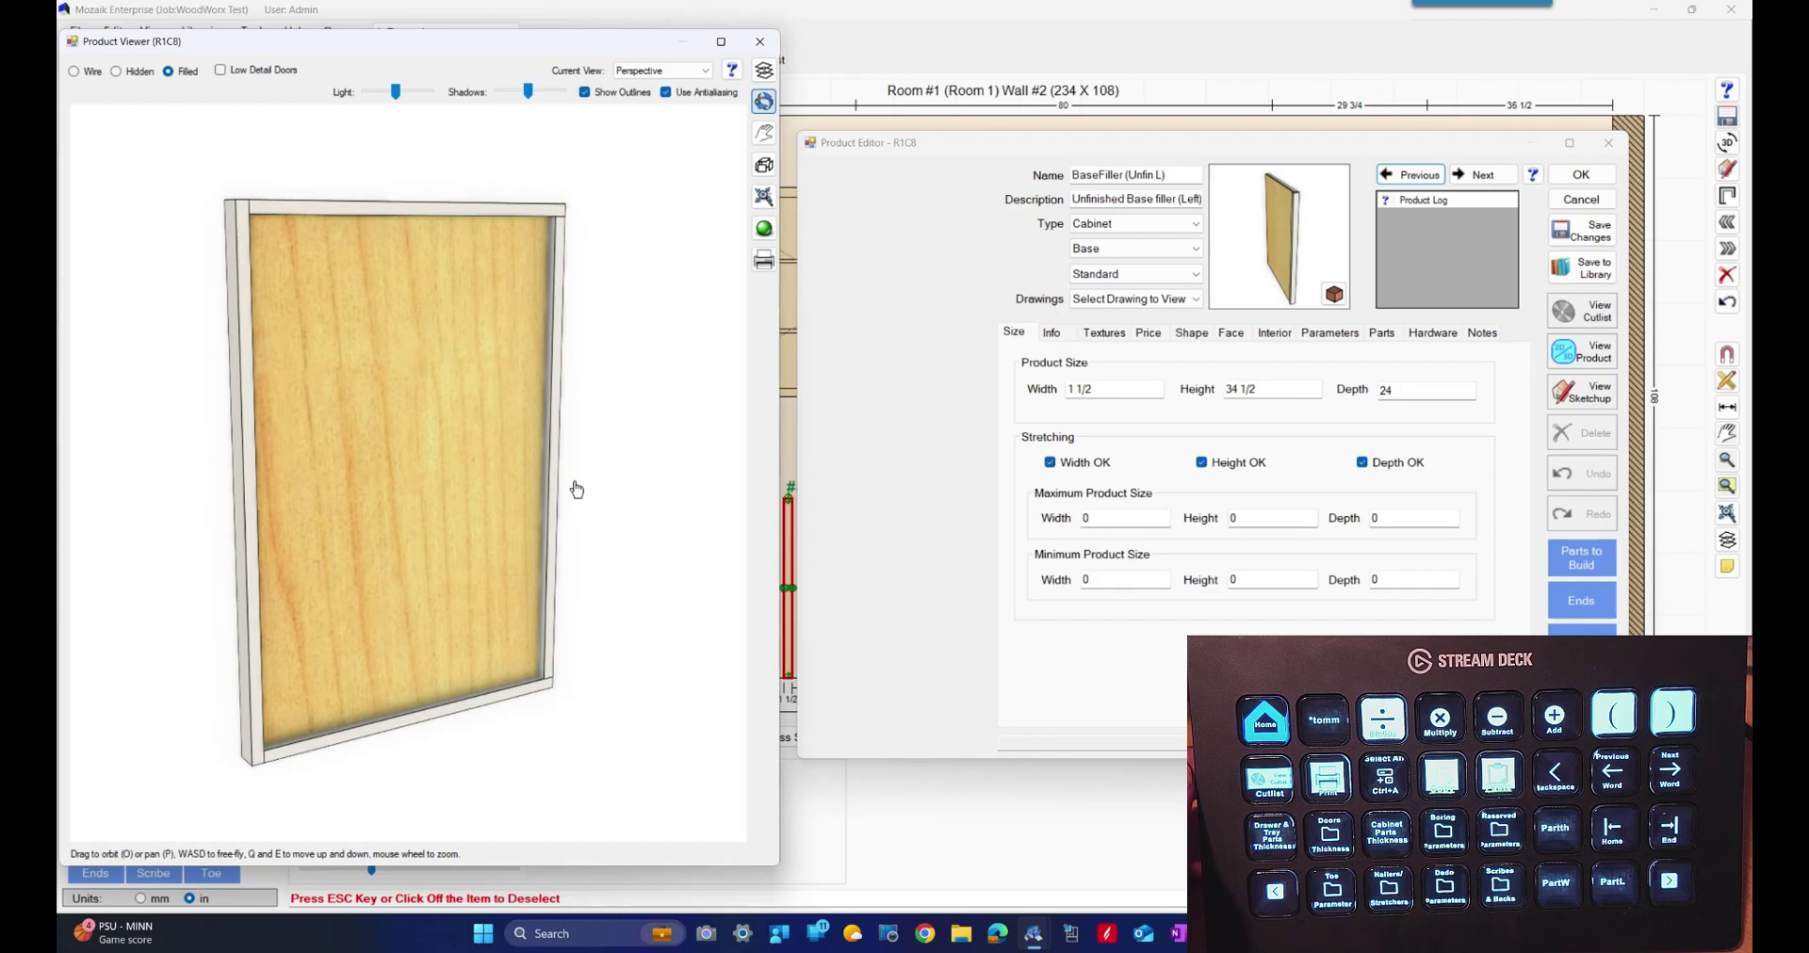
# In Mozaik, orbit base filler R1C8, go on to filler R1C9, and orbit it to view its other side
pyautogui.moveTo(577, 489); pyautogui.dragTo(223, 302)
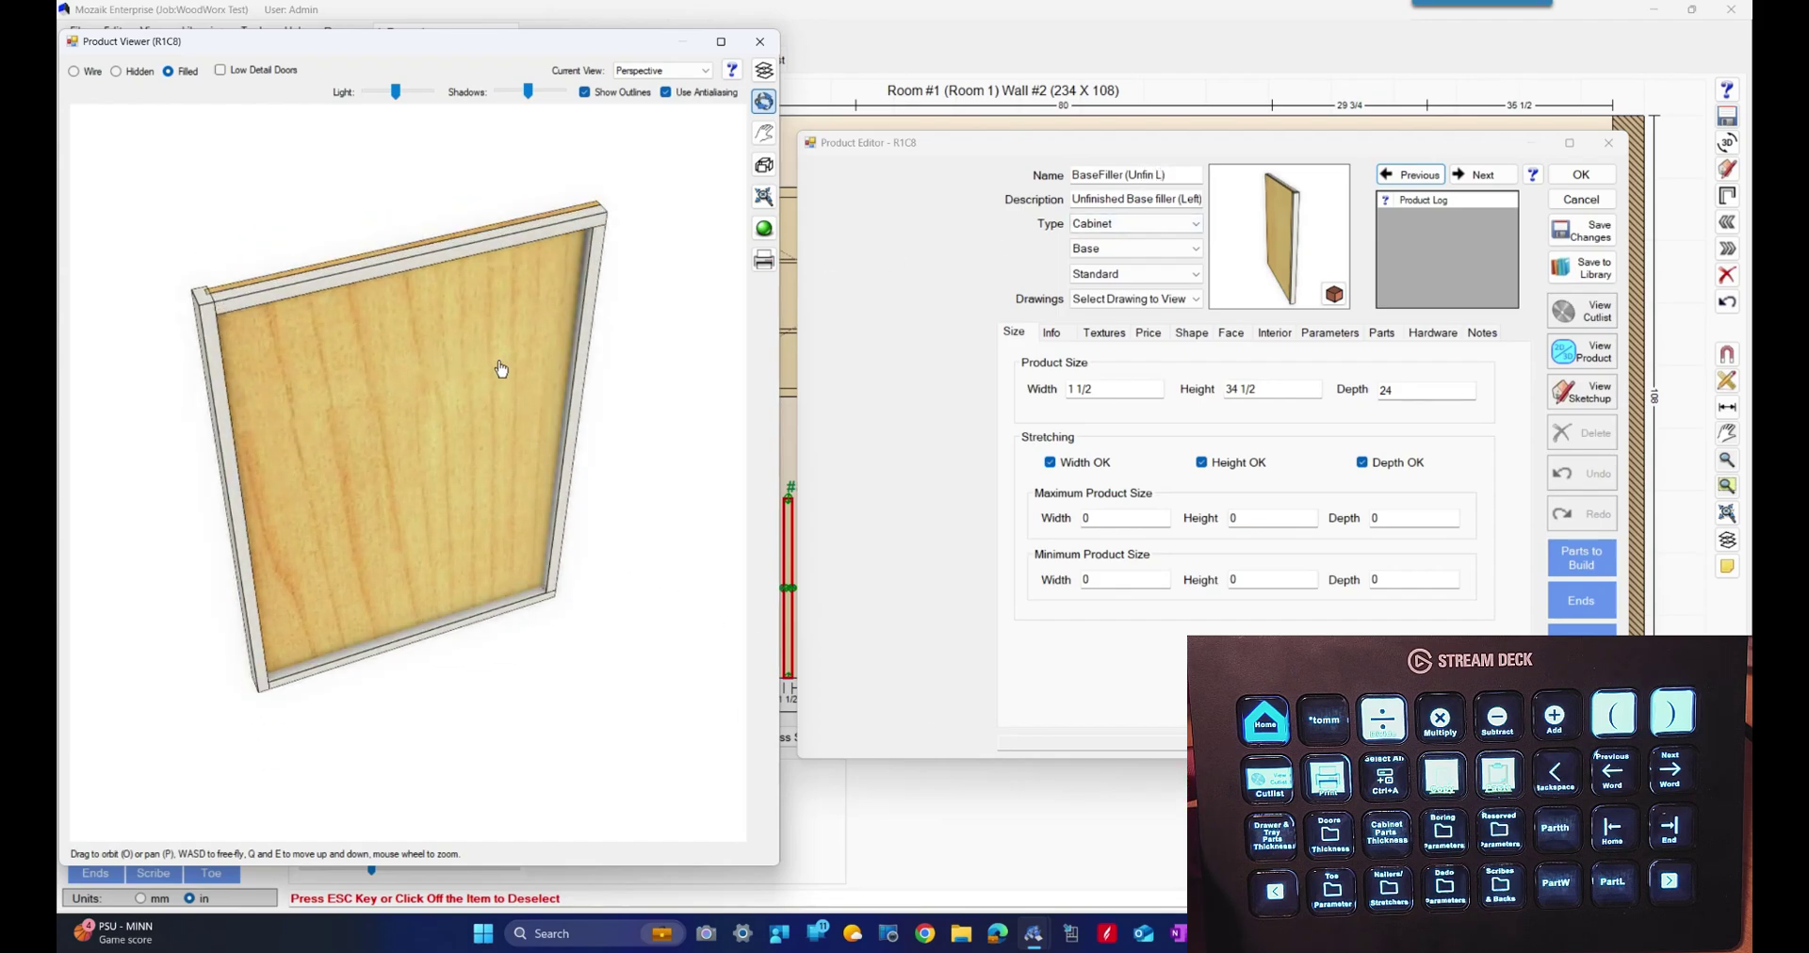
pyautogui.moveTo(501, 371); pyautogui.dragTo(500, 354)
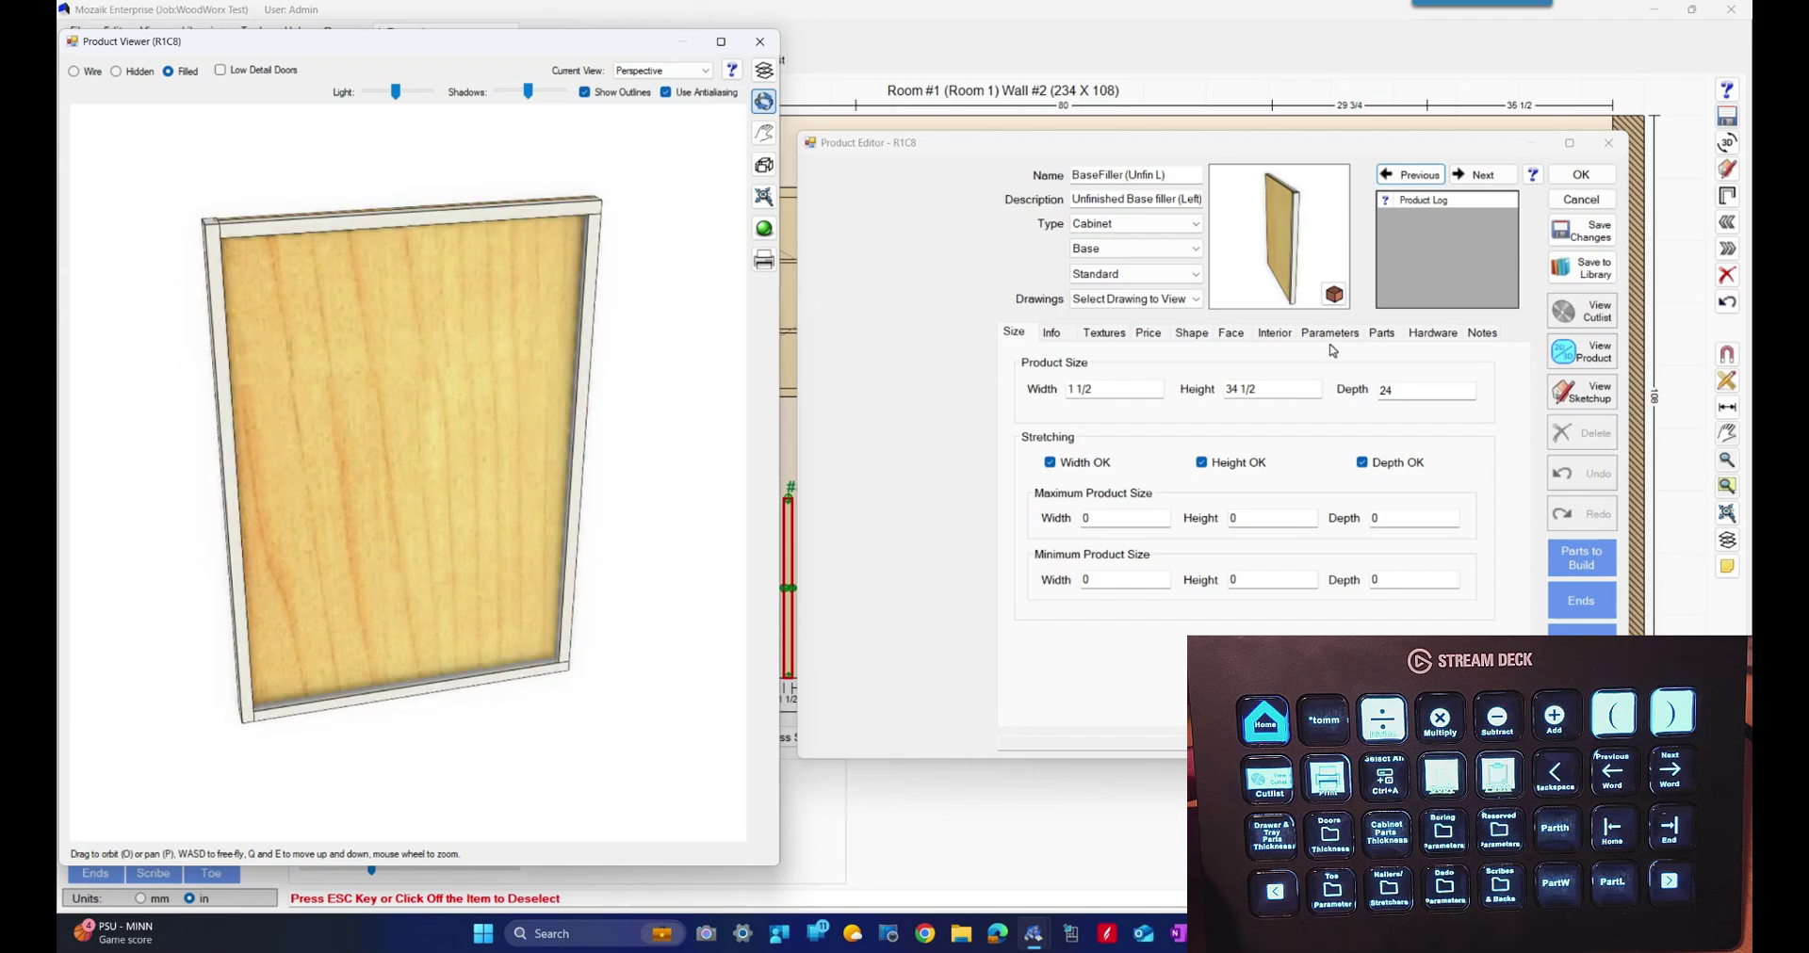
pyautogui.click(1472, 176)
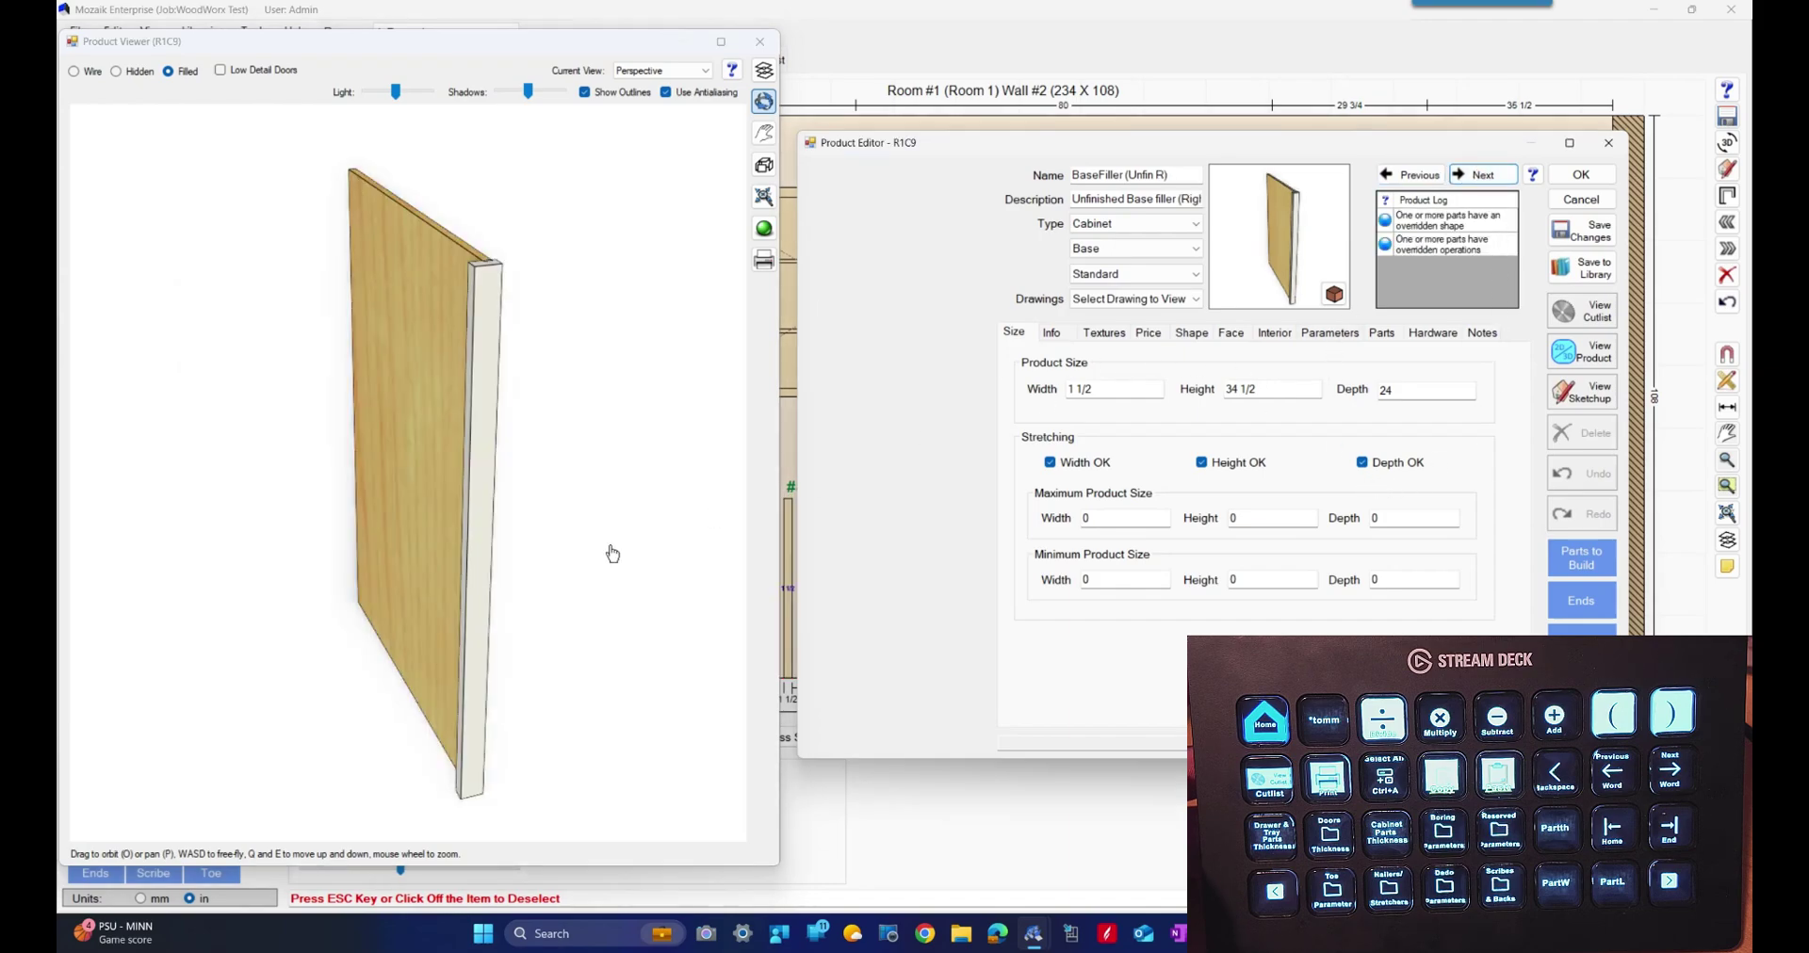
pyautogui.moveTo(518, 531)
pyautogui.mouseDown()
pyautogui.moveTo(502, 521)
pyautogui.moveTo(528, 516)
pyautogui.mouseUp()
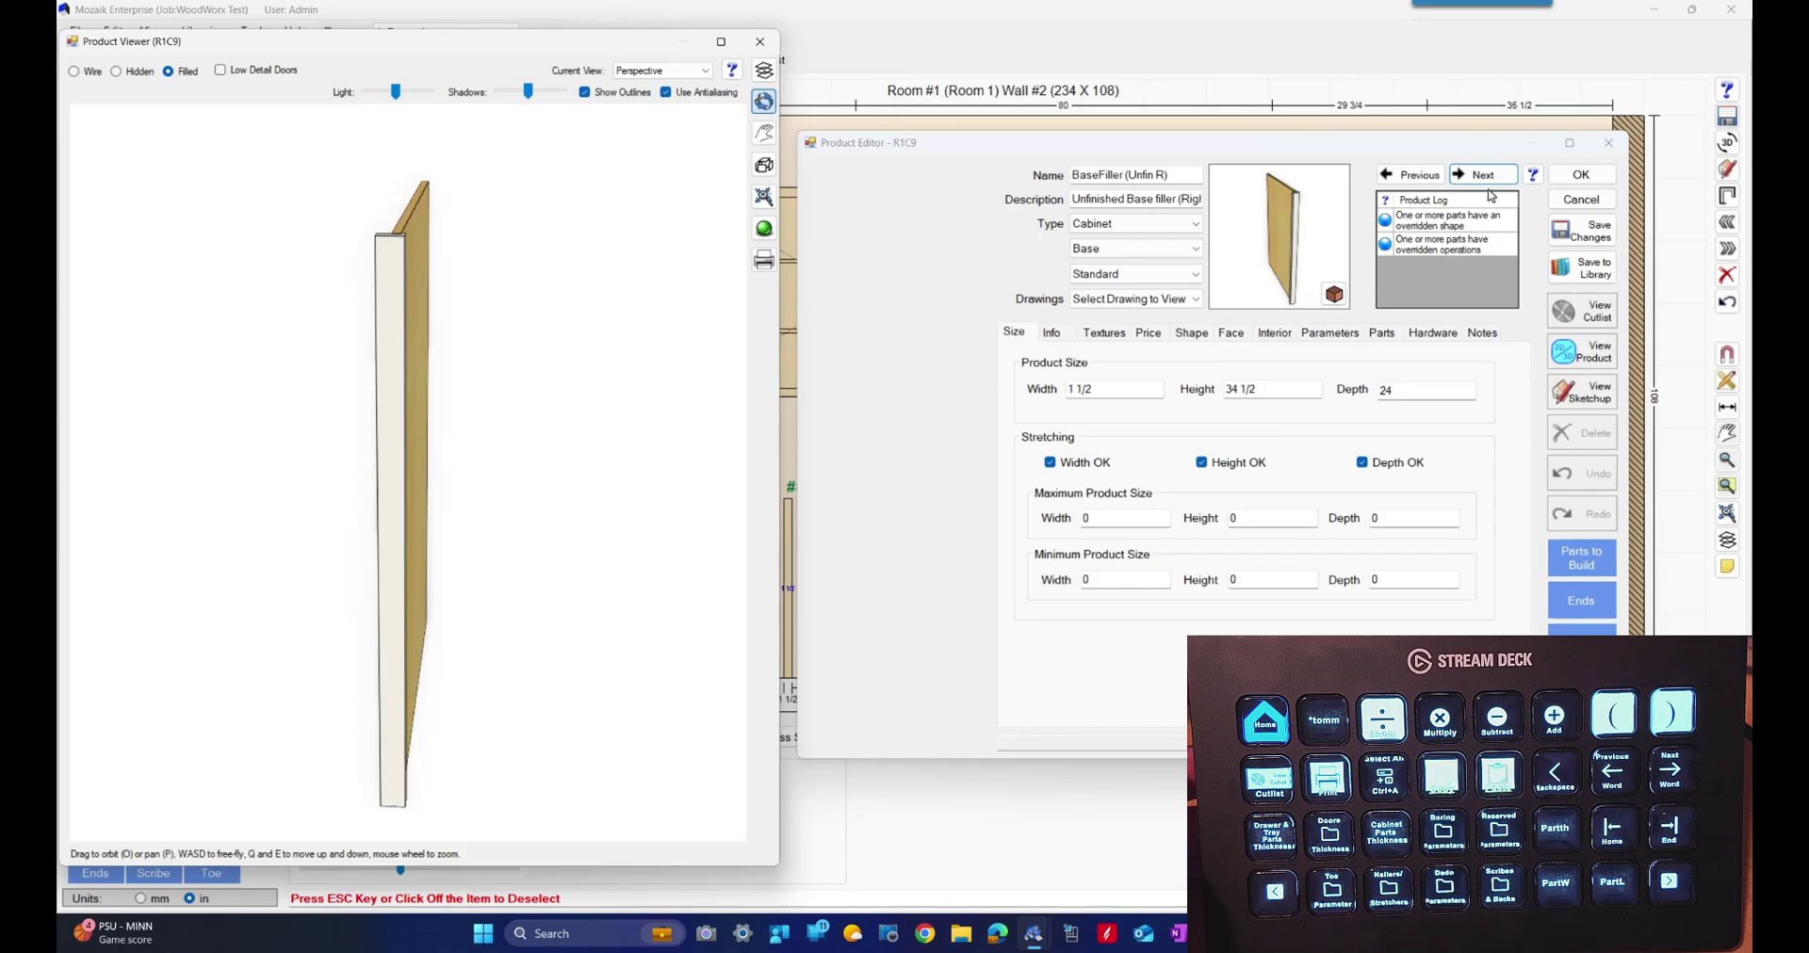
# Add a new part named "Bottom Filler" to base filler R1C9 and enable High Detail for it
pyautogui.click(1382, 333)
pyautogui.click(1150, 687)
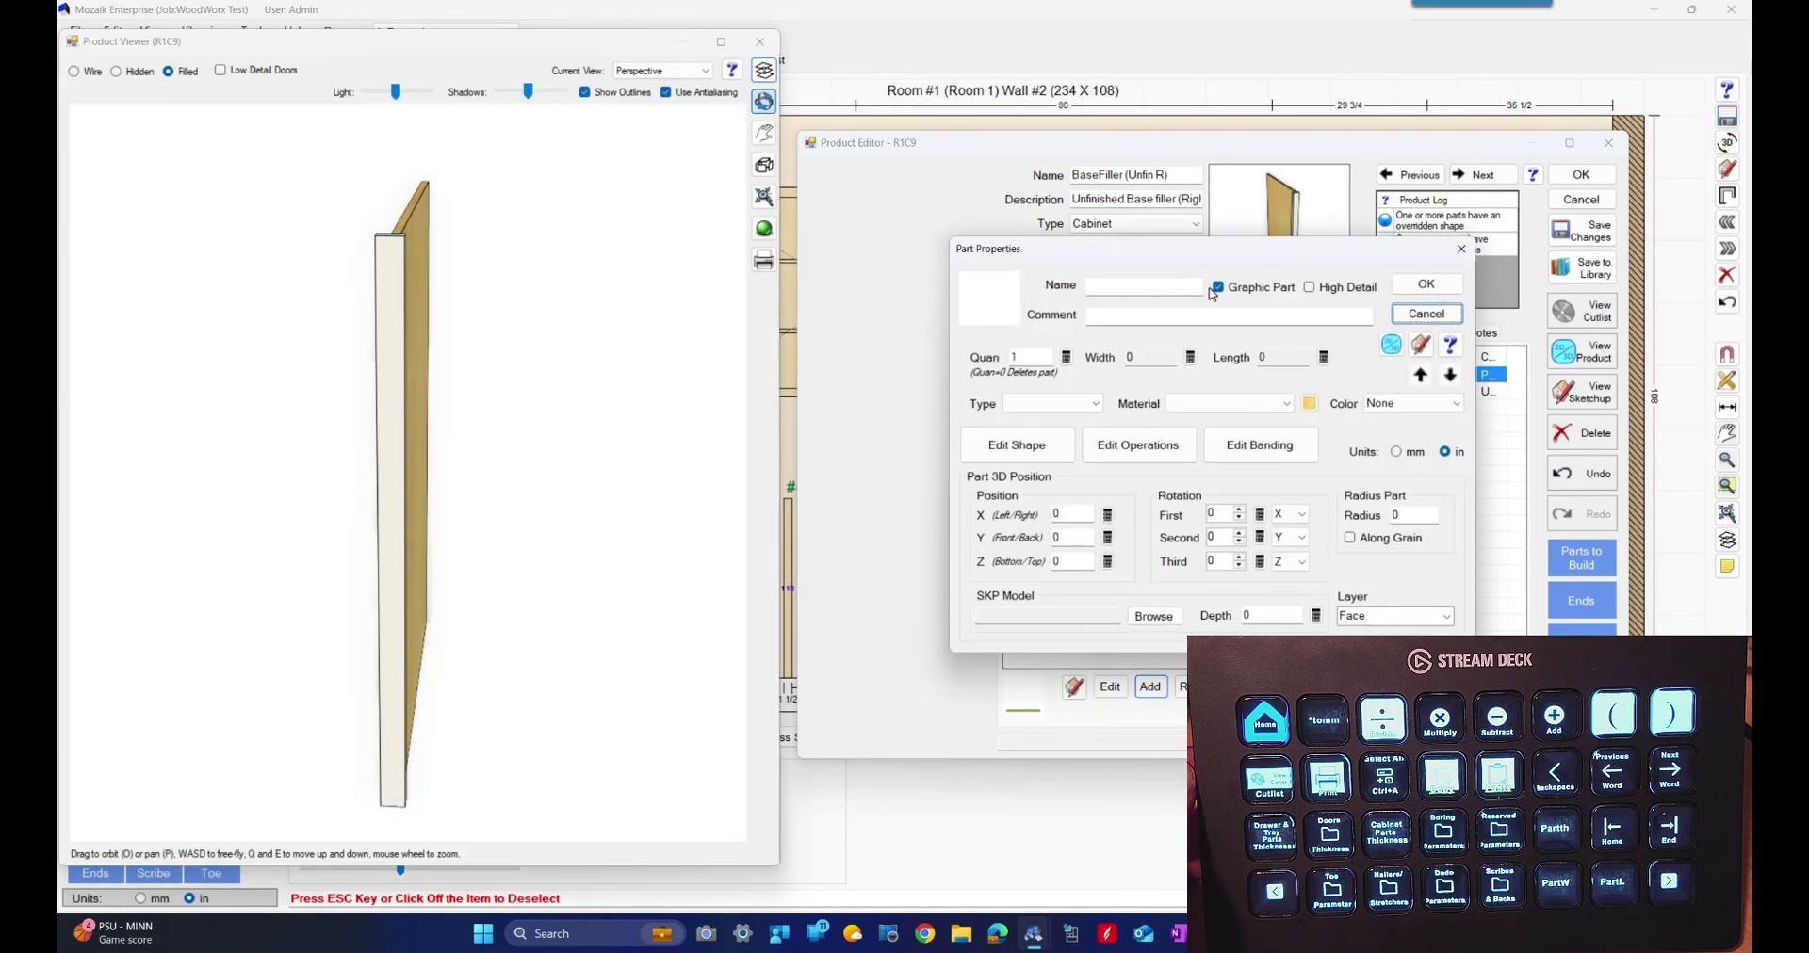
pyautogui.click(1168, 286)
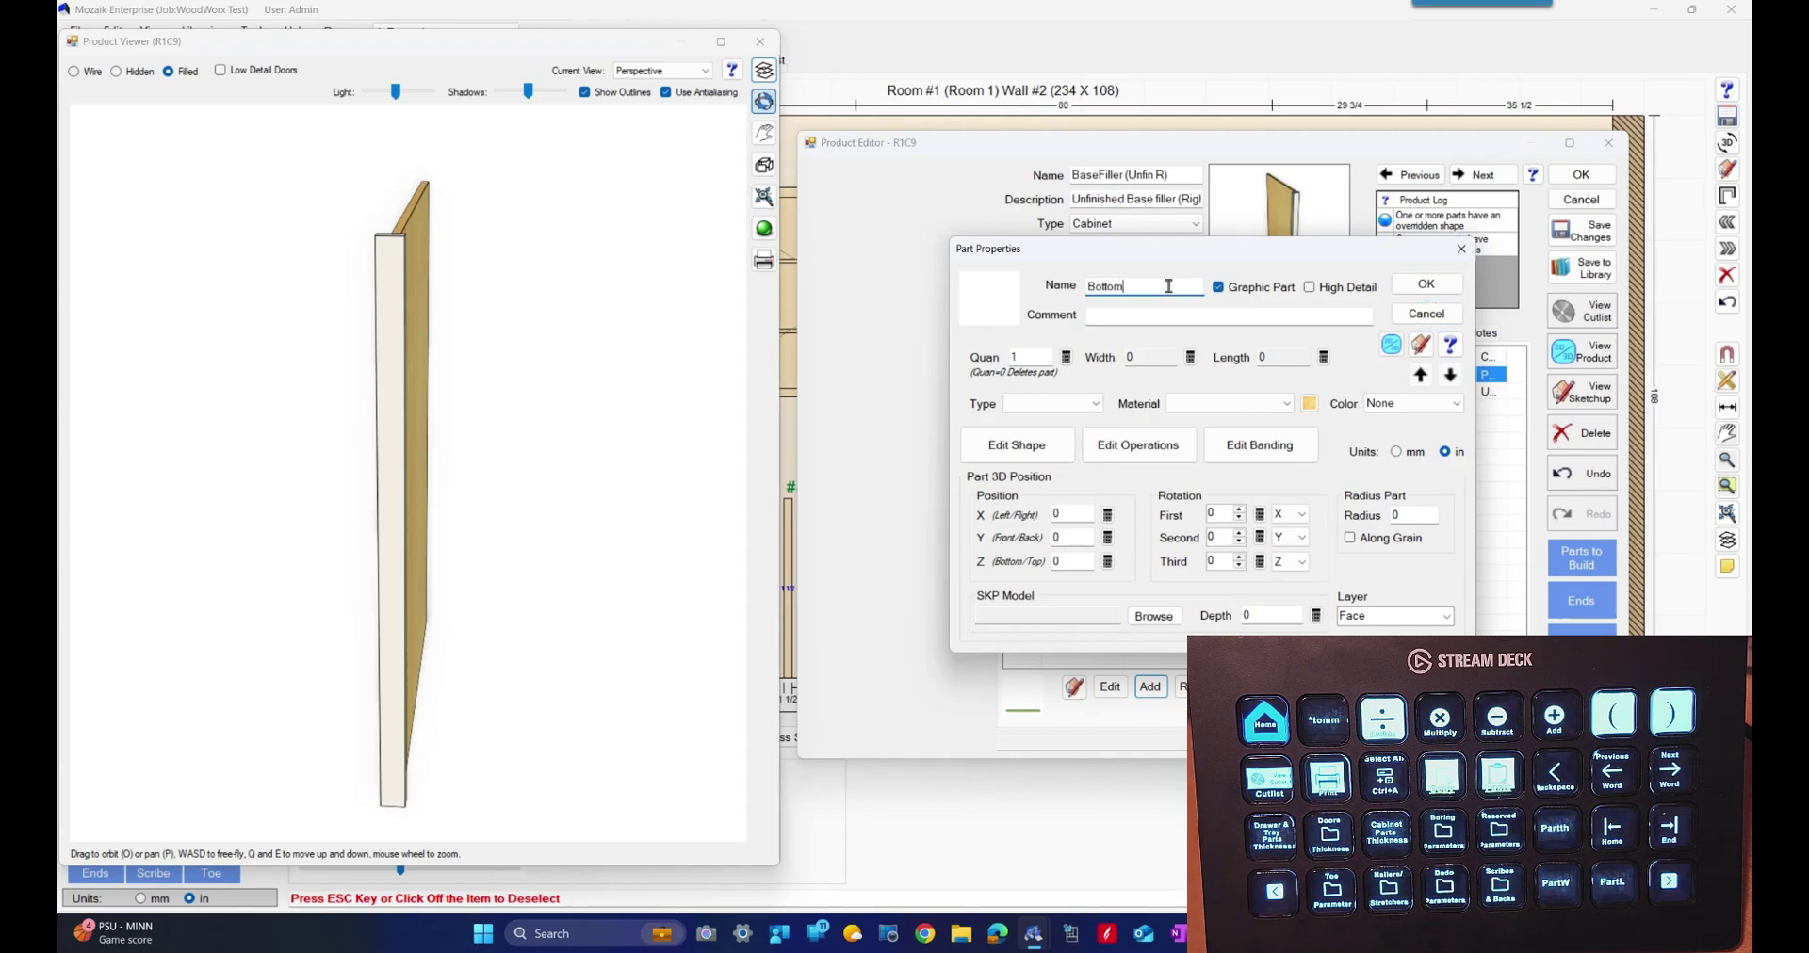
pyautogui.write('Bottom Filler')
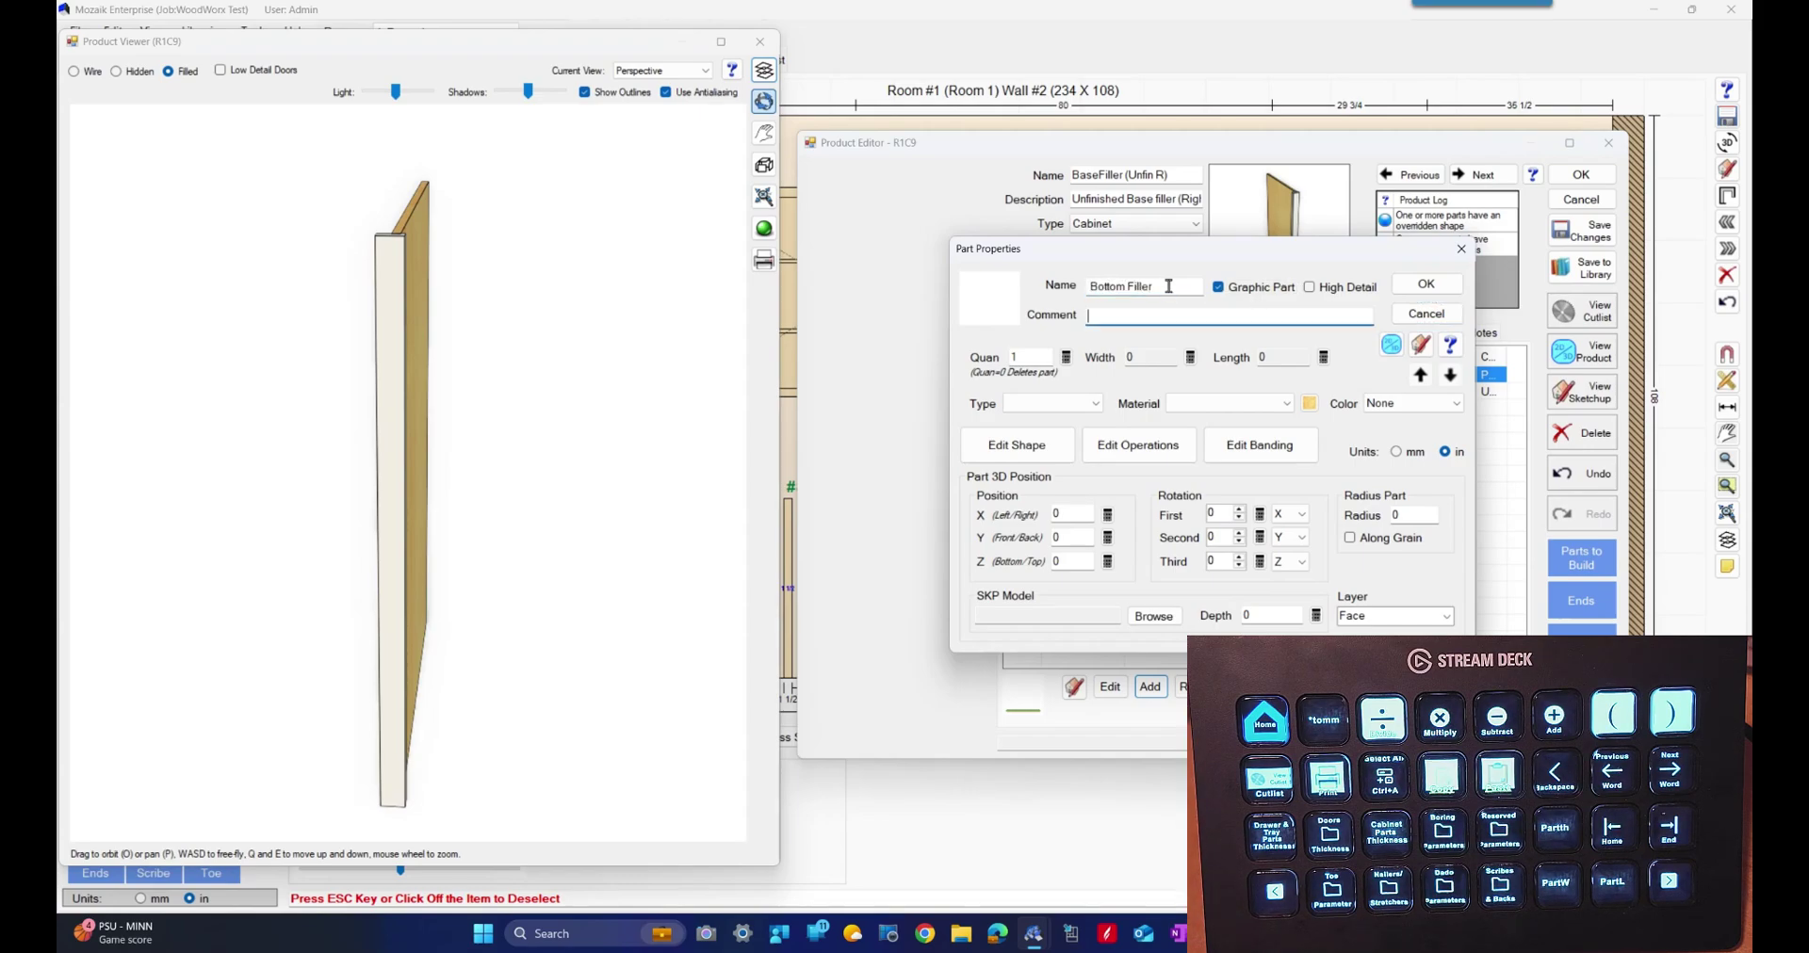
pyautogui.click(1309, 286)
# Set the Bottom Filler part's default width formula to (.75*tomm), test it and accept it
pyautogui.click(1190, 358)
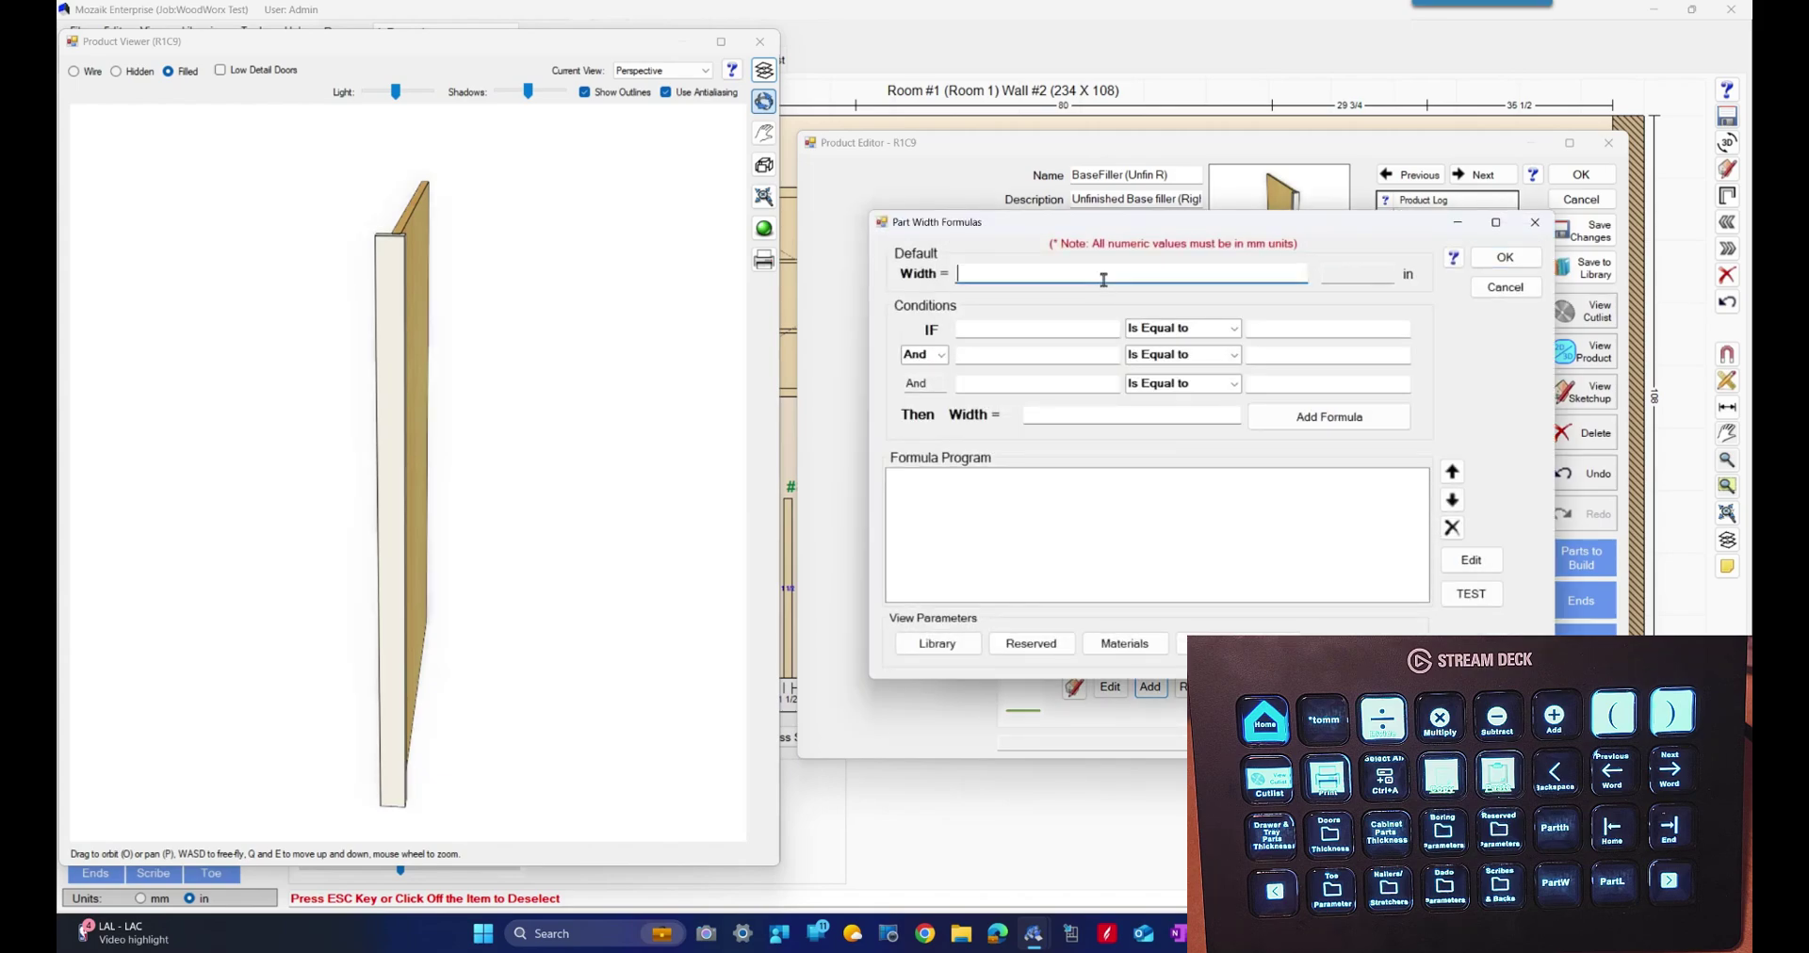
pyautogui.write('(.75')
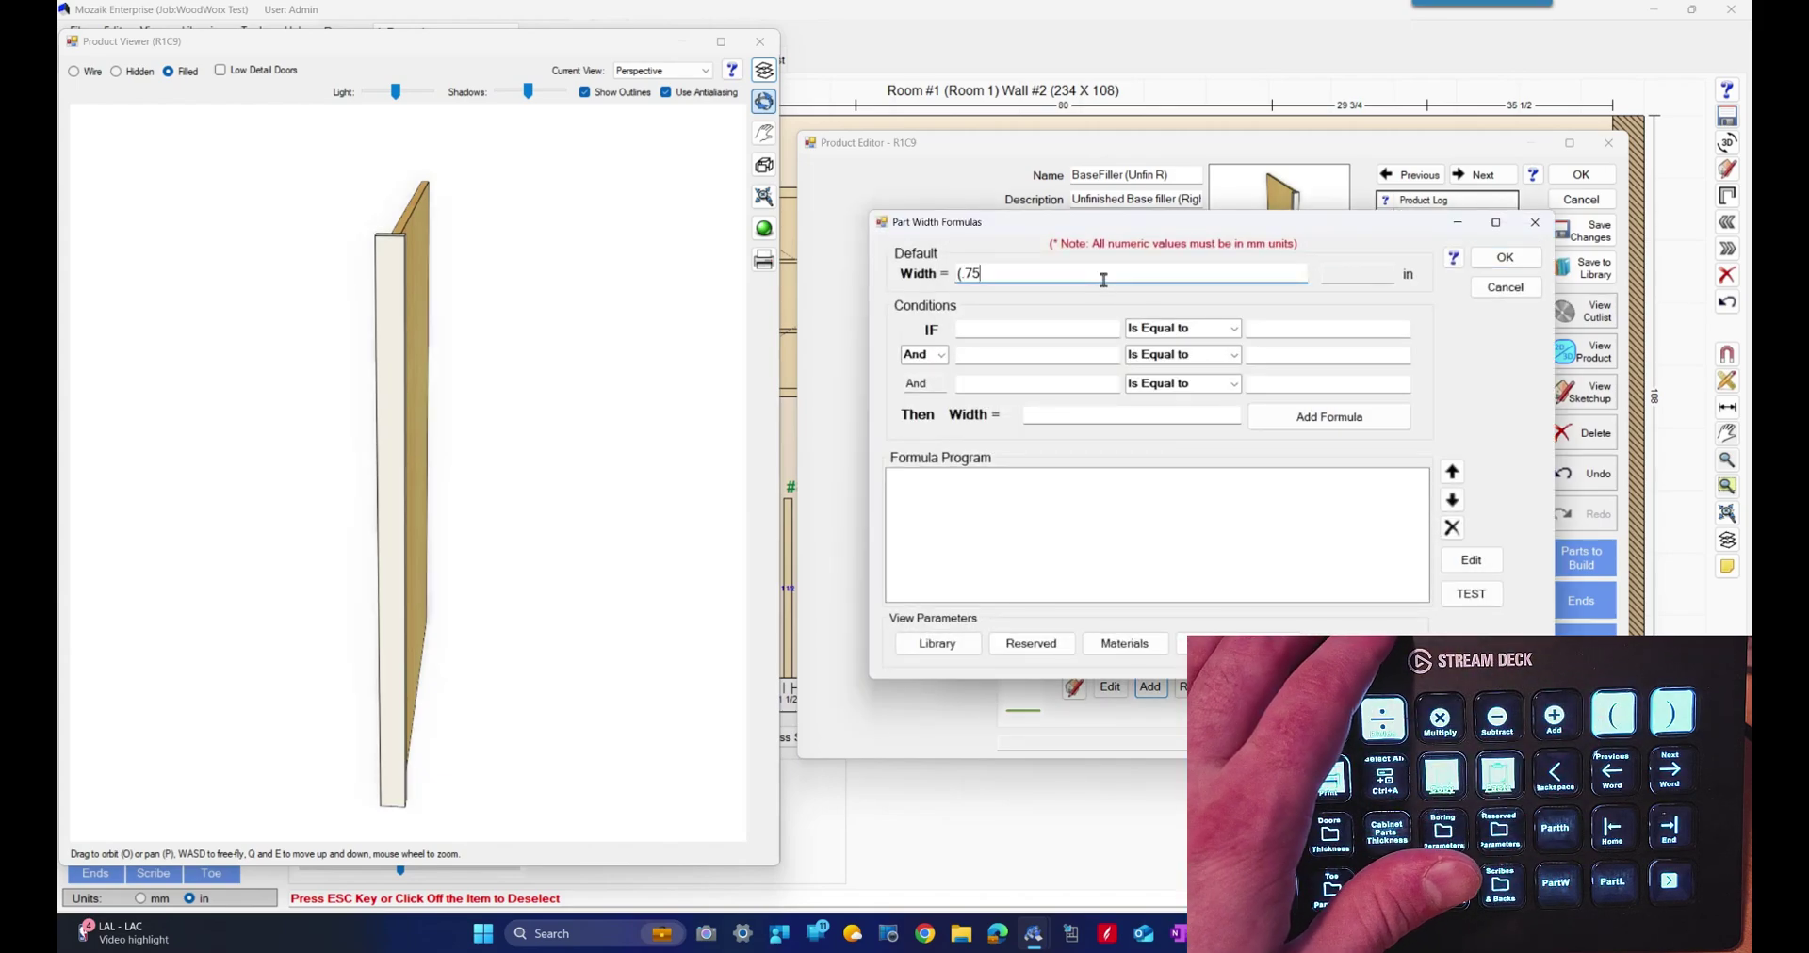
pyautogui.write('*tomm)')
pyautogui.click(1471, 593)
pyautogui.click(1514, 261)
# Set the Bottom Filler part's default length formula to D-FrameTh
pyautogui.click(1323, 357)
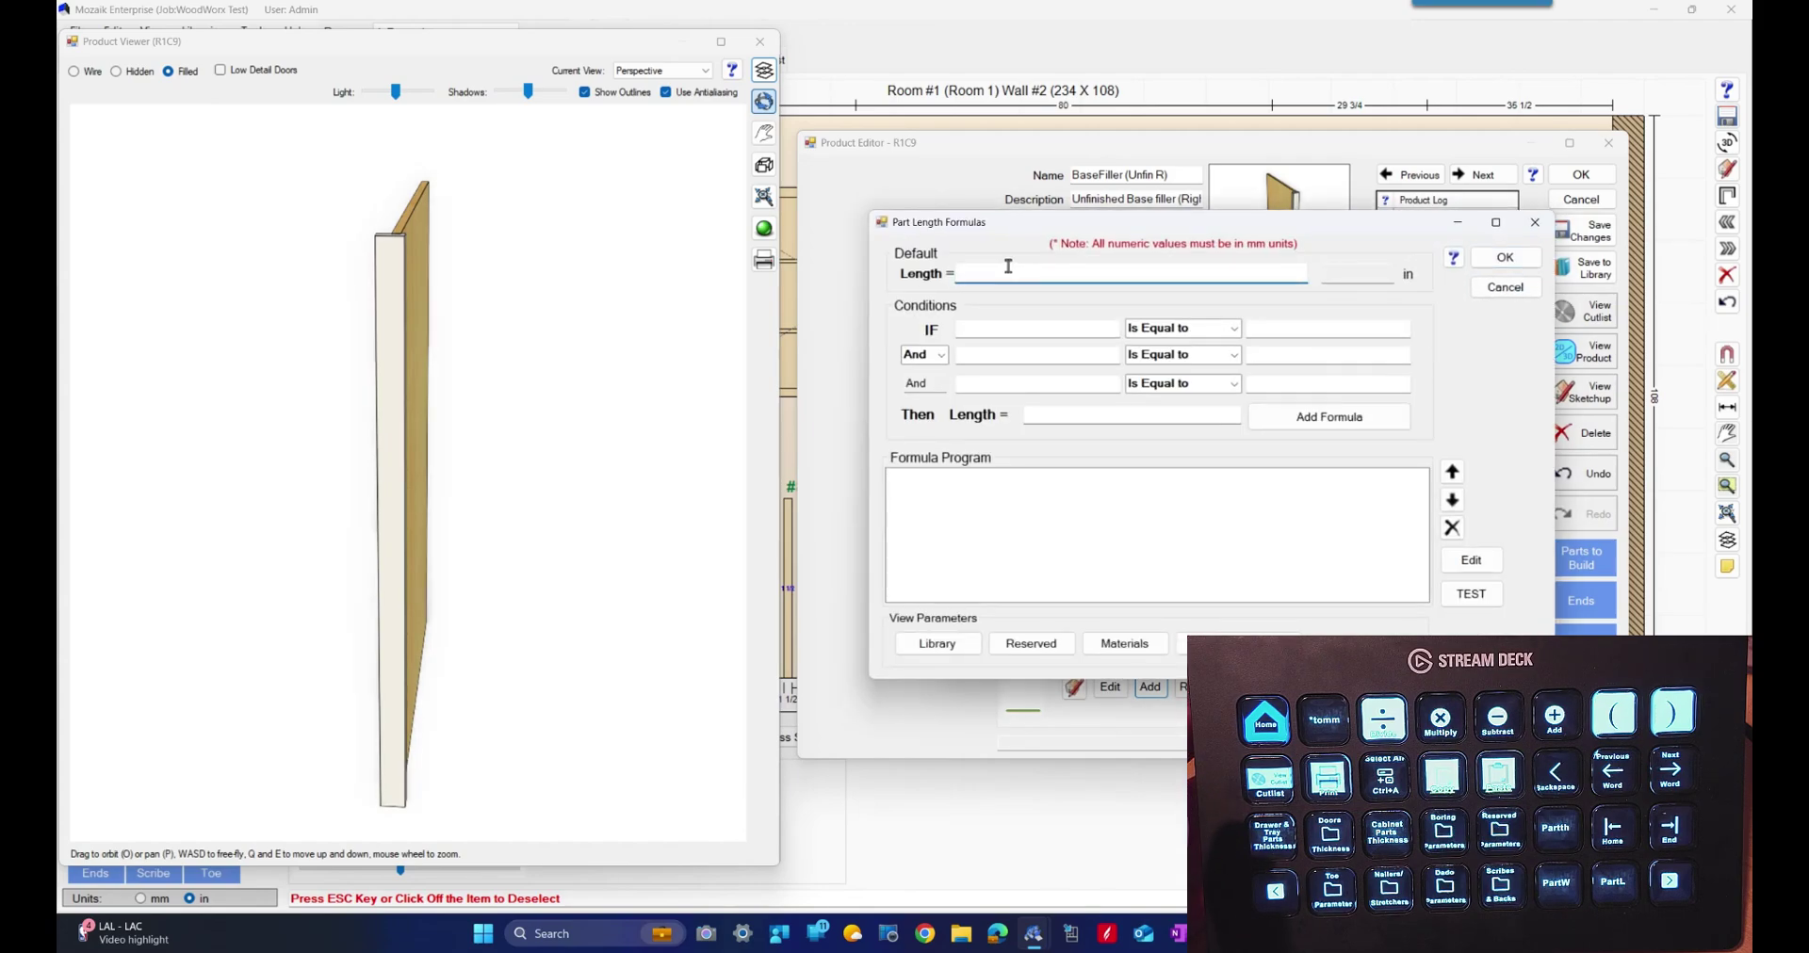
pyautogui.write('D-')
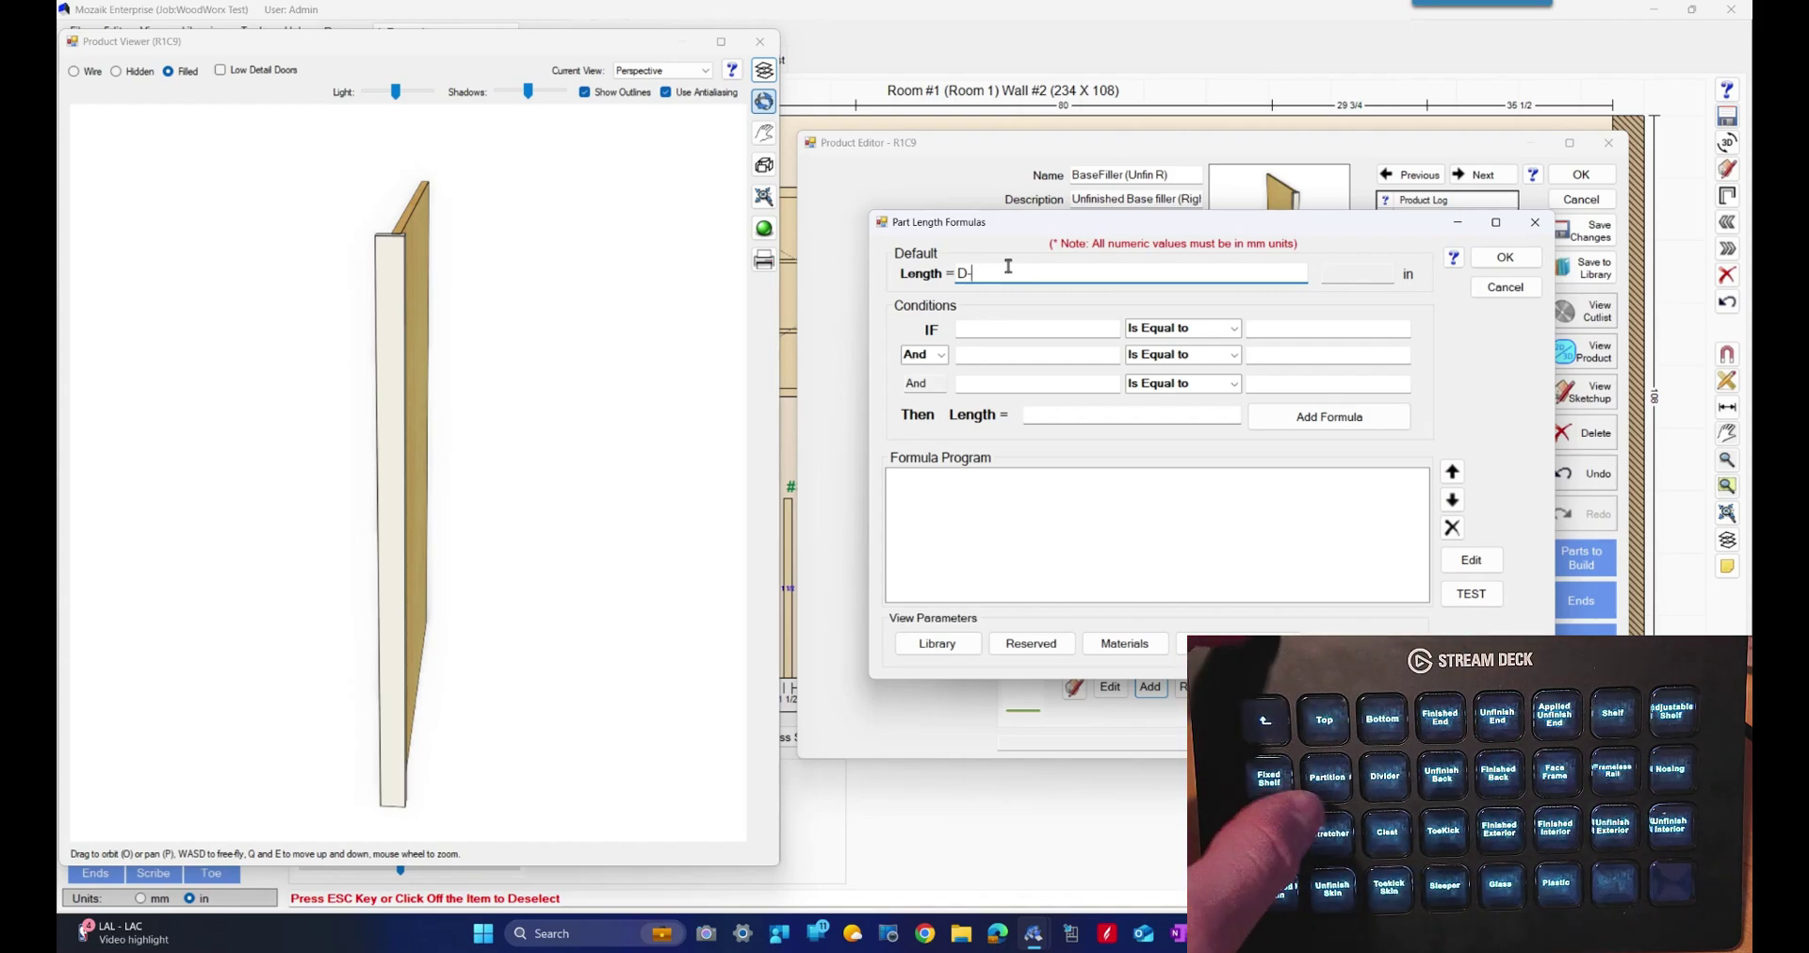
pyautogui.write('Frame.th')
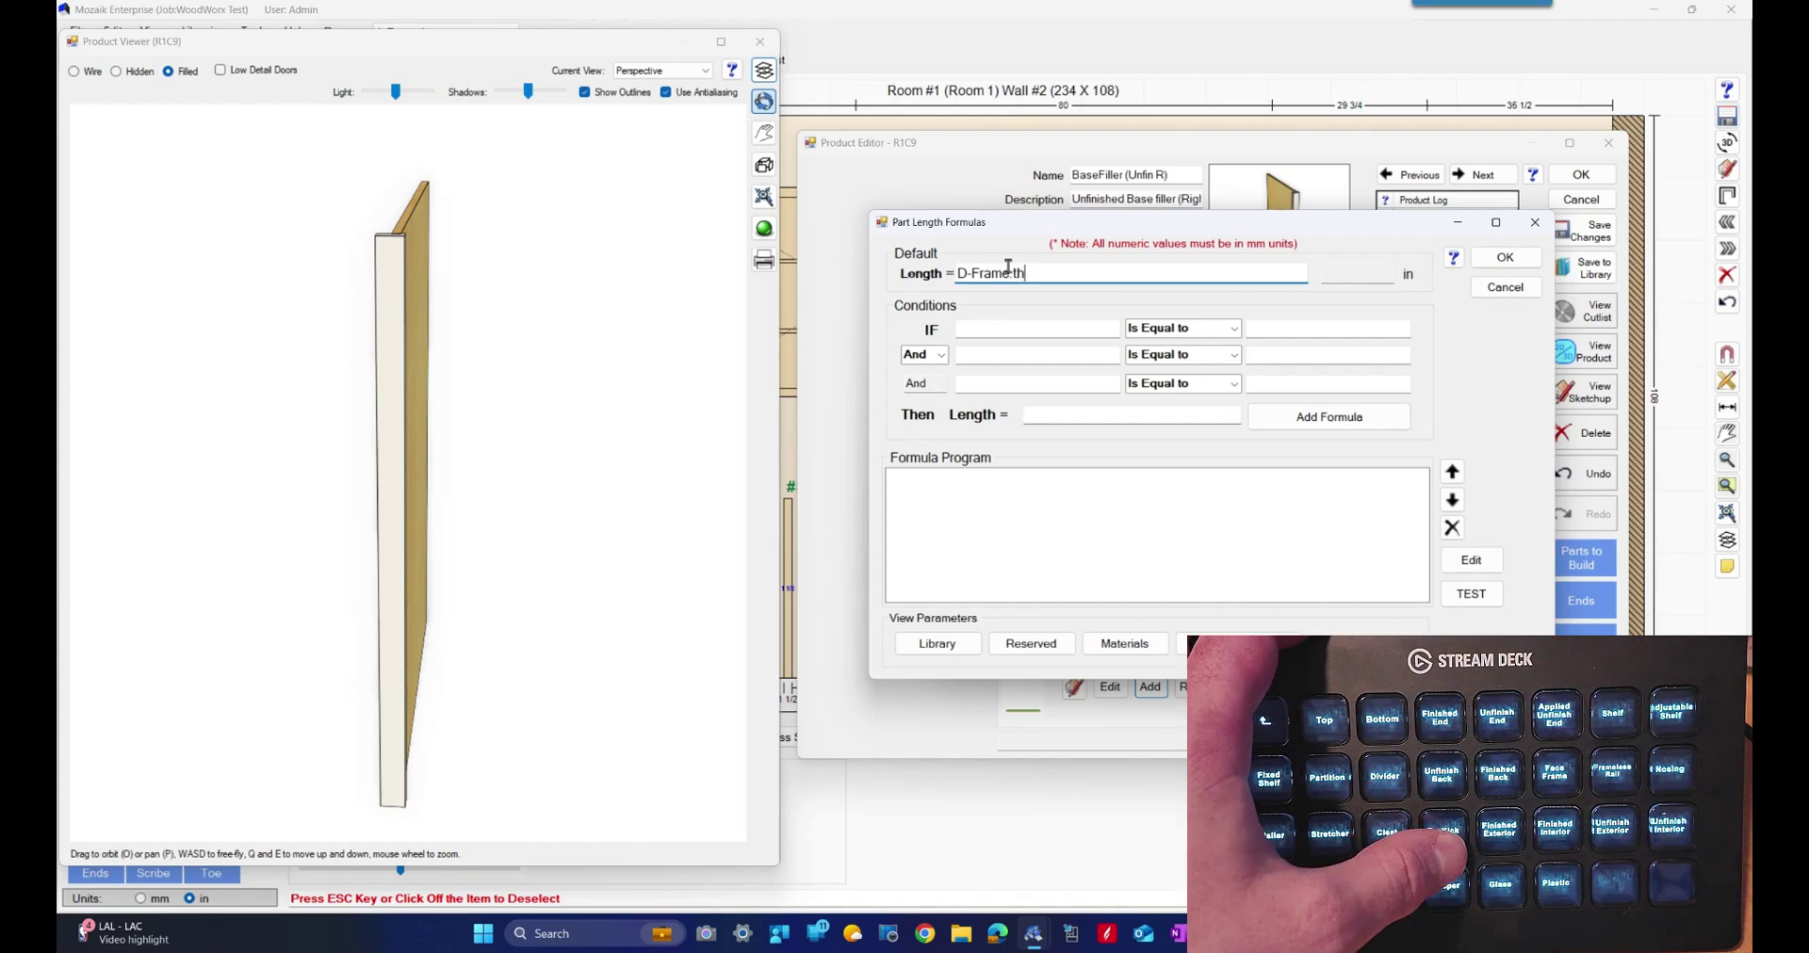
pyautogui.click(1503, 258)
# Set the Bottom Filler part's type to Frame and its second rotation to 90 about Z
pyautogui.click(1044, 409)
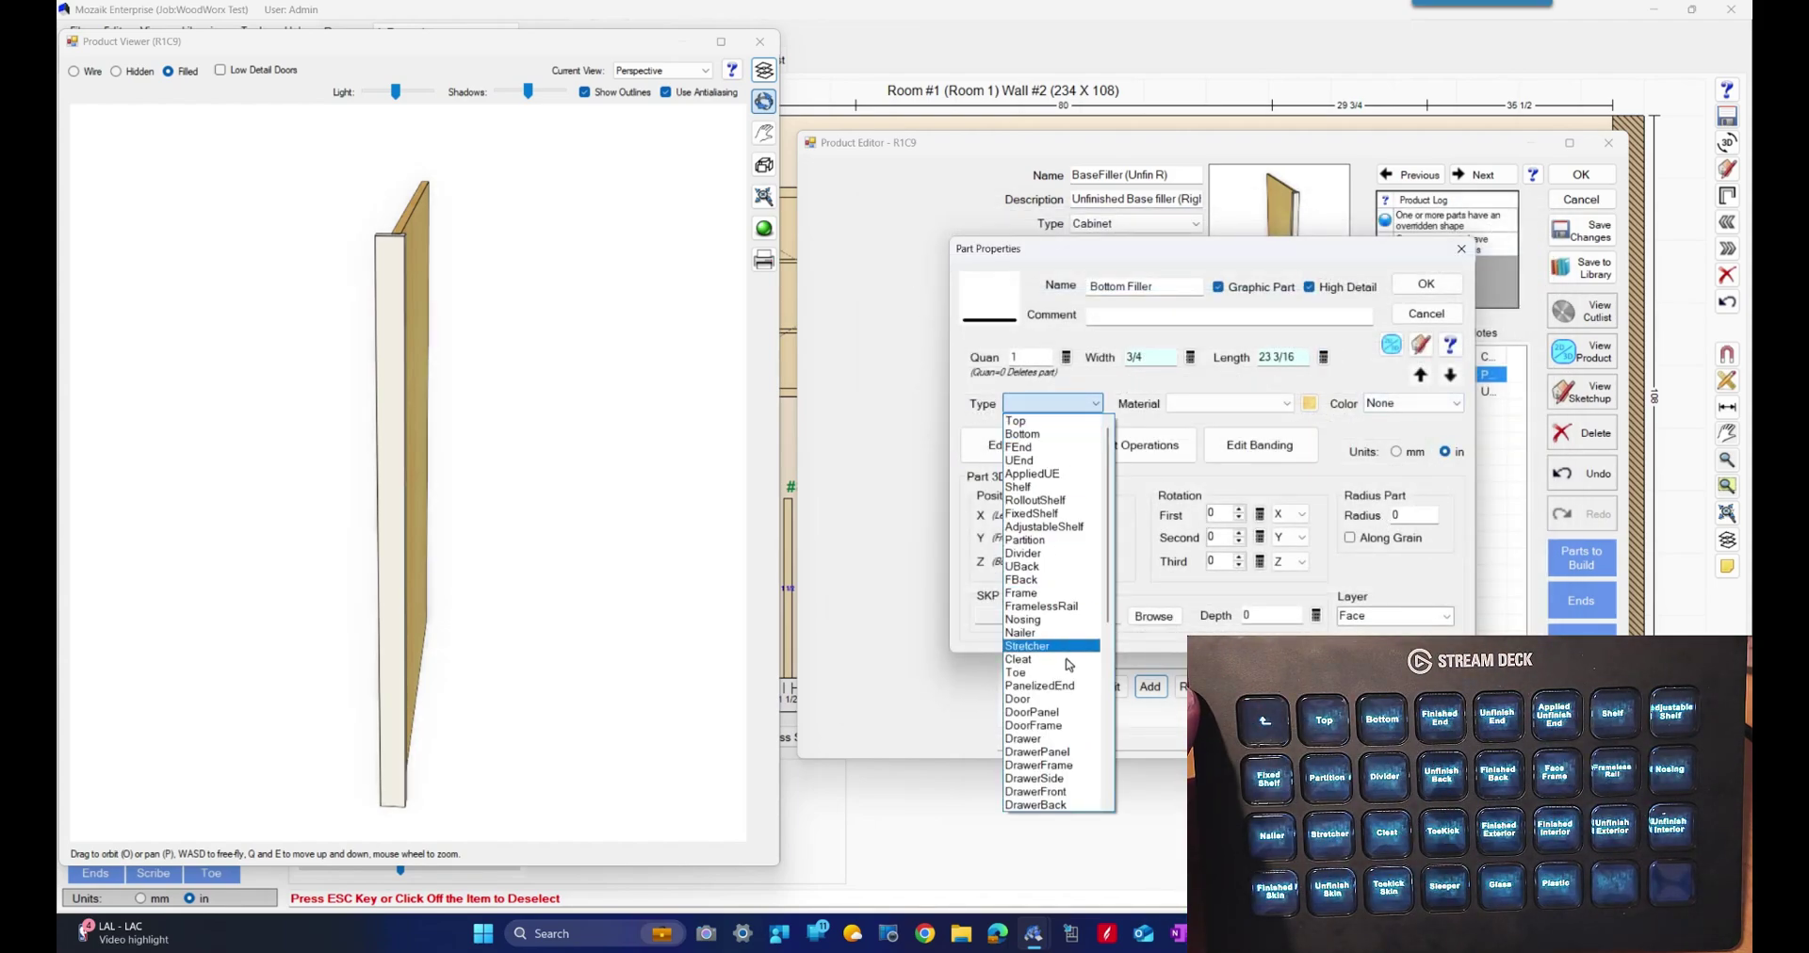
pyautogui.click(1046, 593)
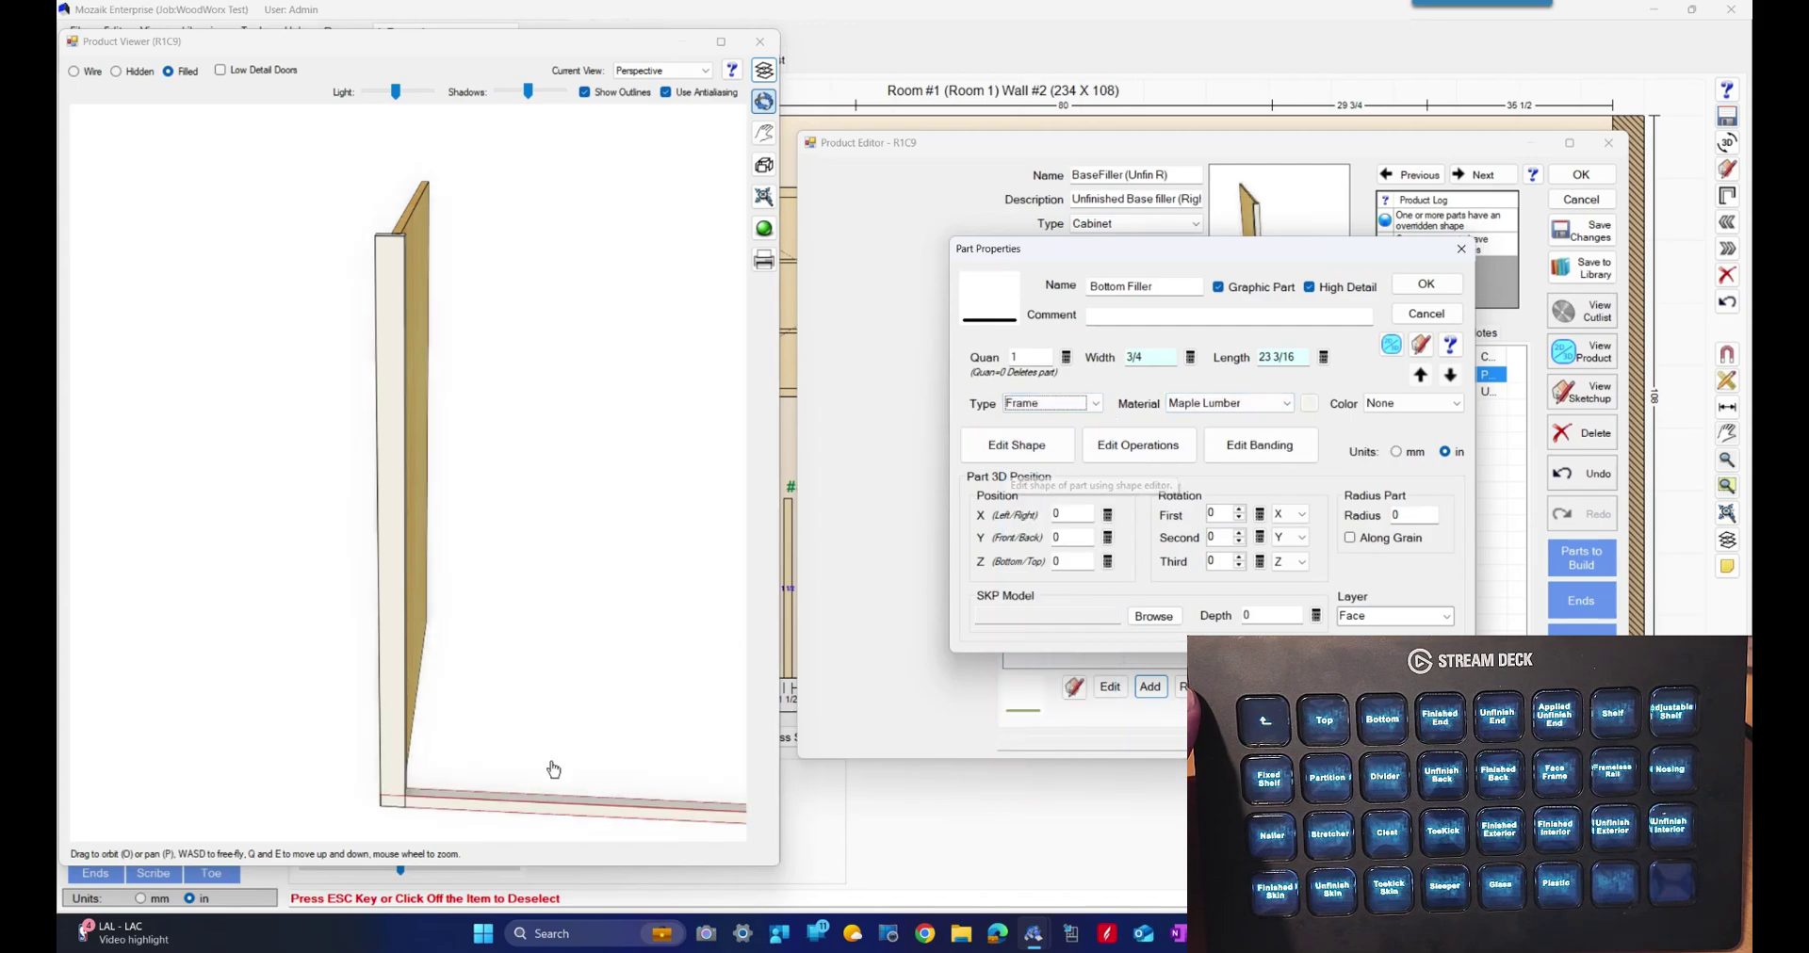
pyautogui.moveTo(530, 742); pyautogui.dragTo(501, 660)
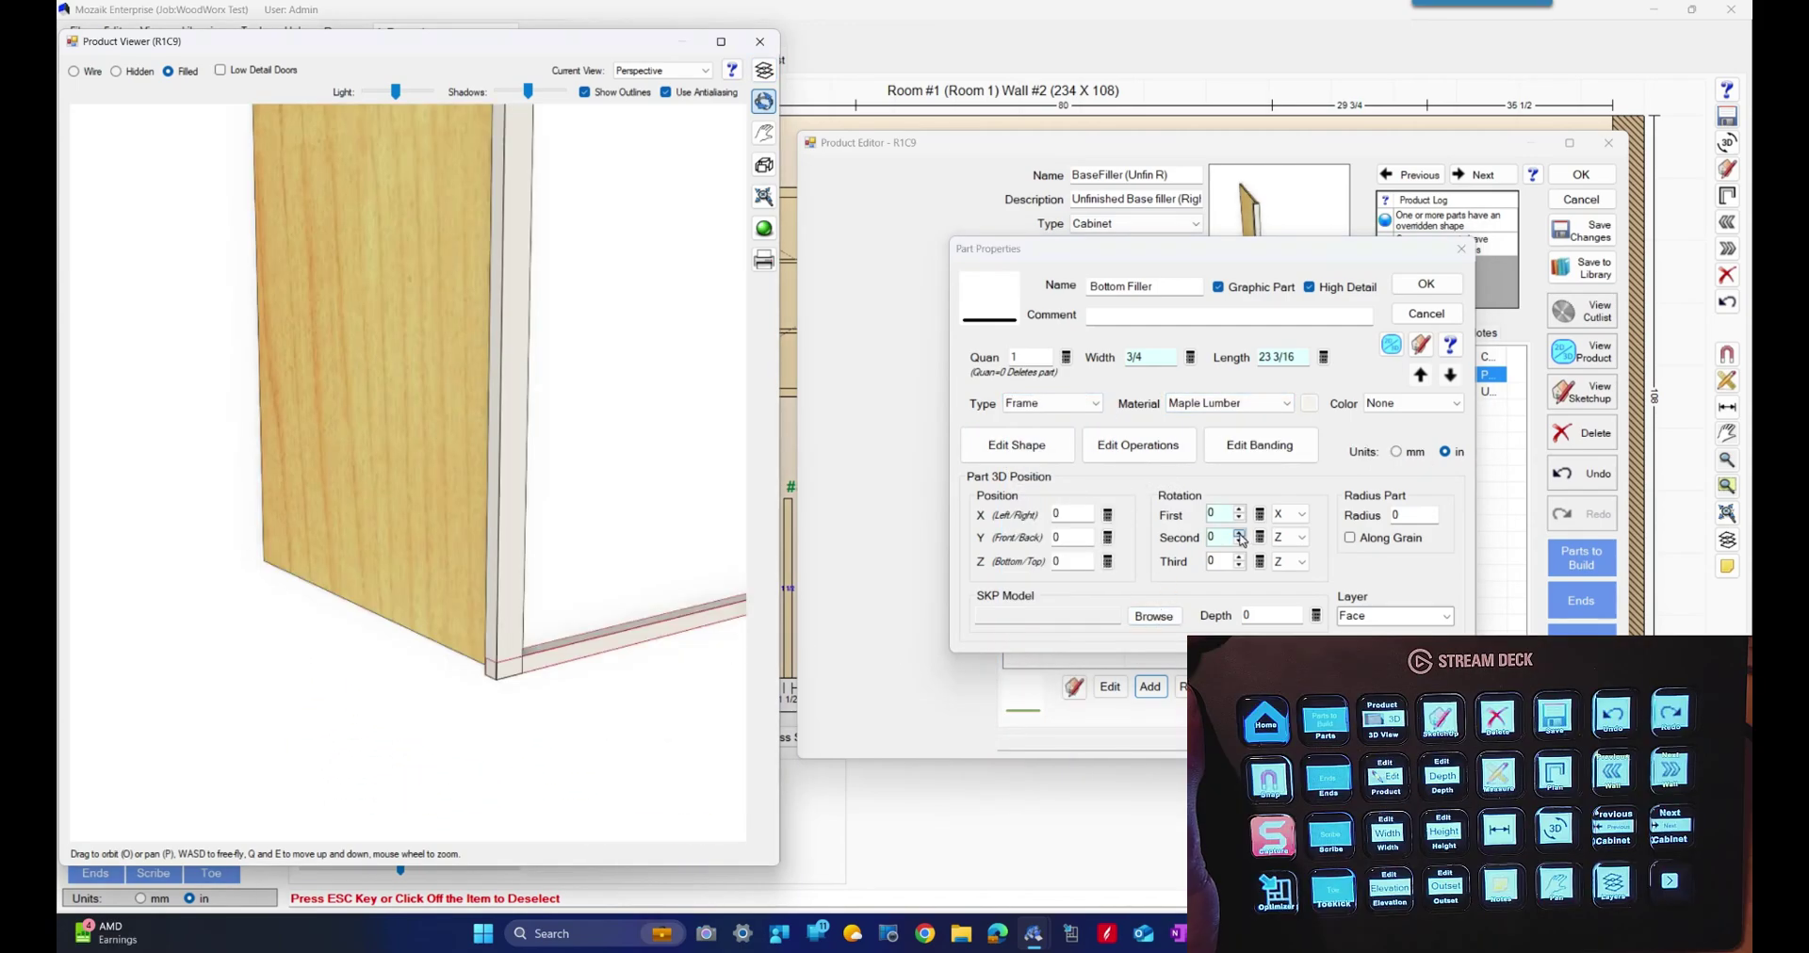
pyautogui.click(1240, 534)
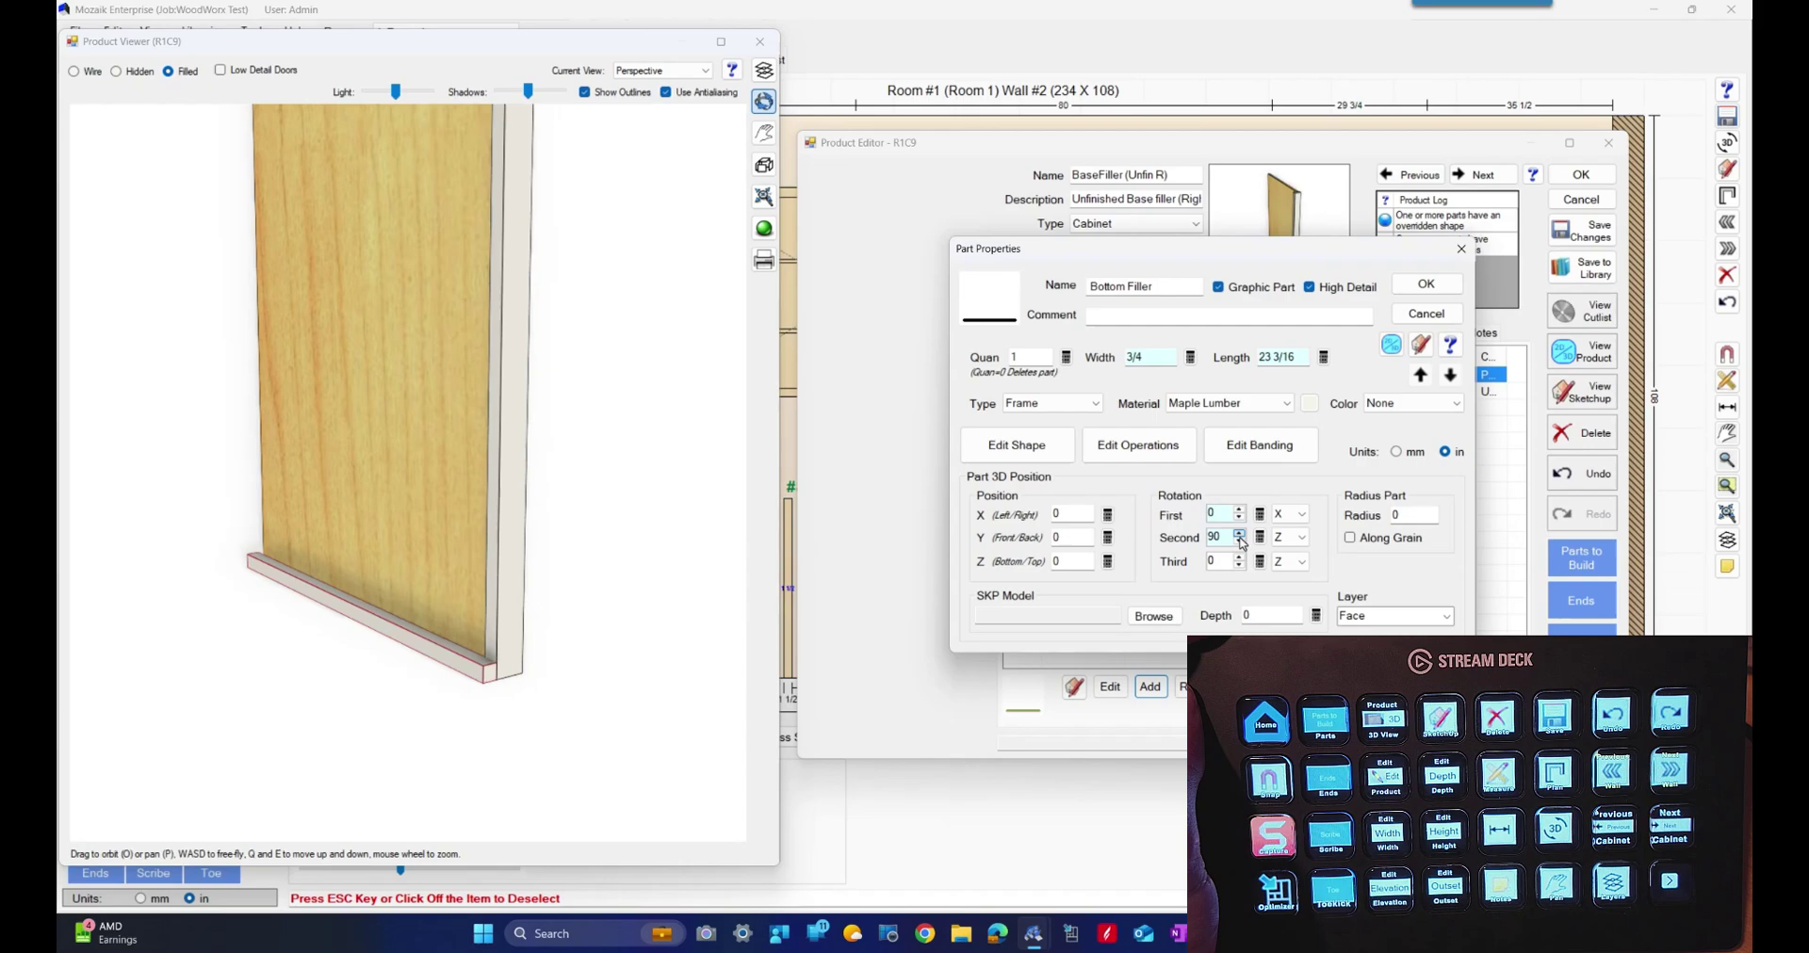
# Set the part's Y position formula to FrameTh, test it, and check the placement in the 3D view
pyautogui.click(1107, 537)
pyautogui.write('FrameTh')
pyautogui.click(1480, 594)
pyautogui.click(1500, 260)
pyautogui.moveTo(575, 693)
pyautogui.mouseDown()
pyautogui.moveTo(630, 698)
pyautogui.moveTo(543, 700)
pyautogui.mouseUp()
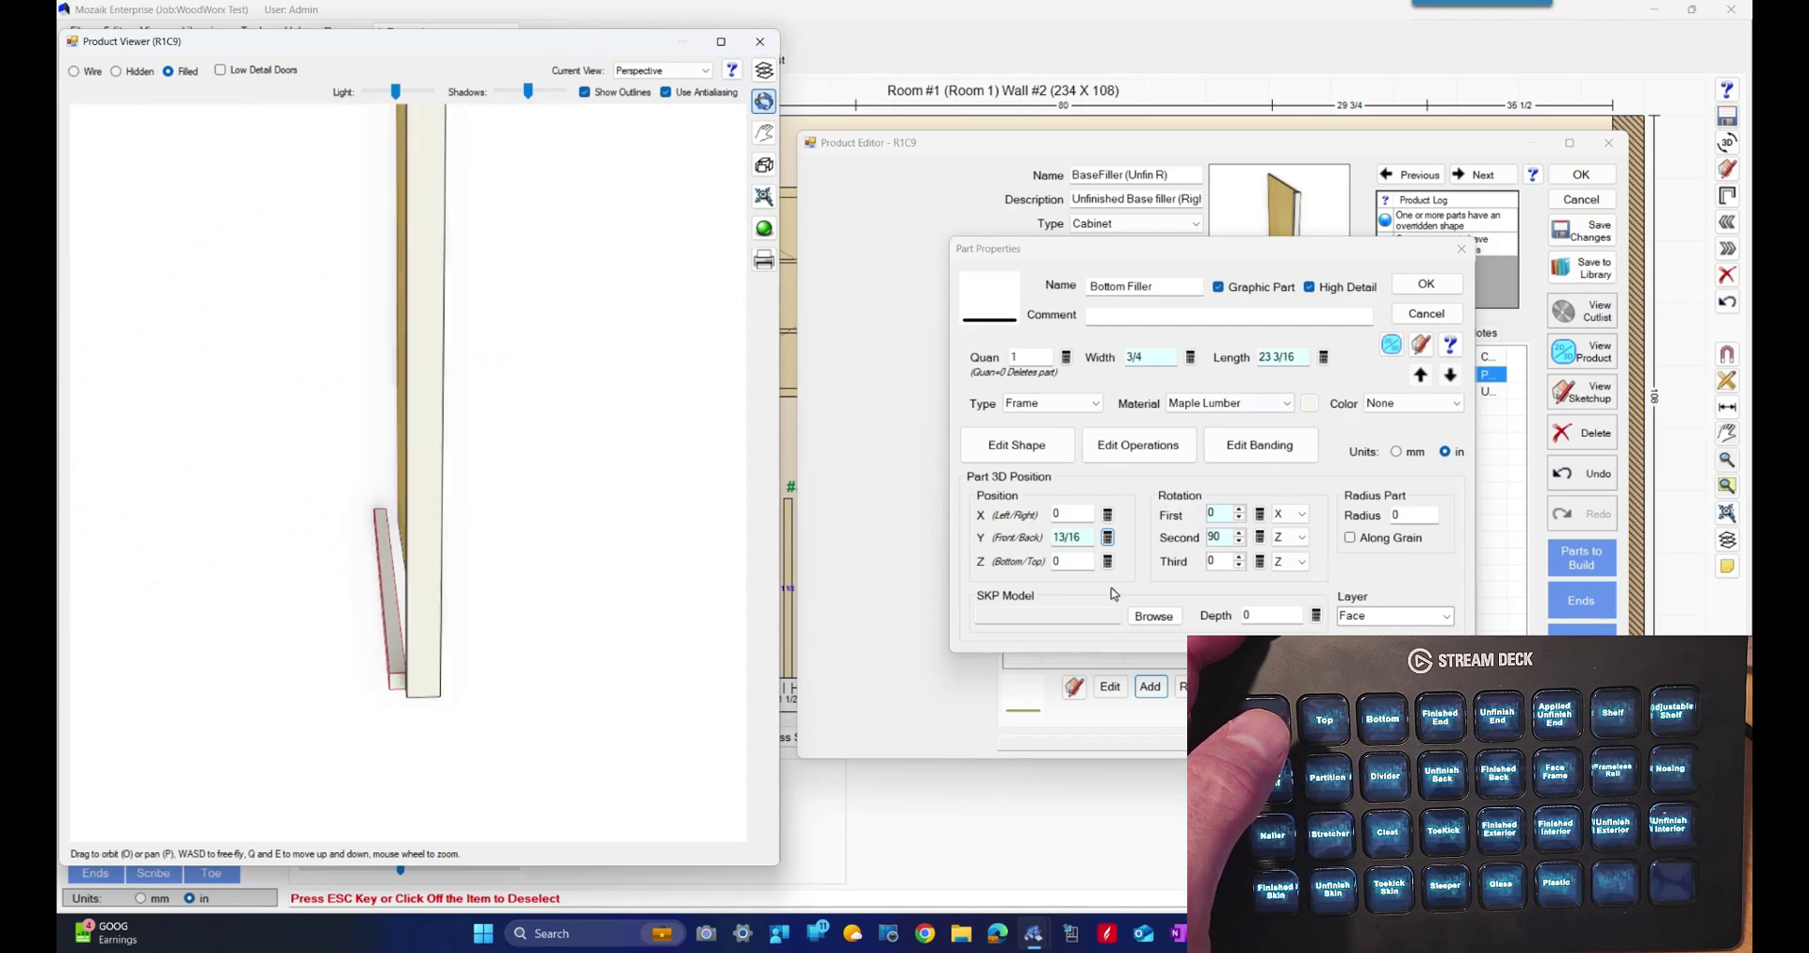
# Set the part's X position formula to W-(REThick+RScribe), check the placement in 3D, and accept the part properties
pyautogui.click(1107, 514)
pyautogui.write('W-(')
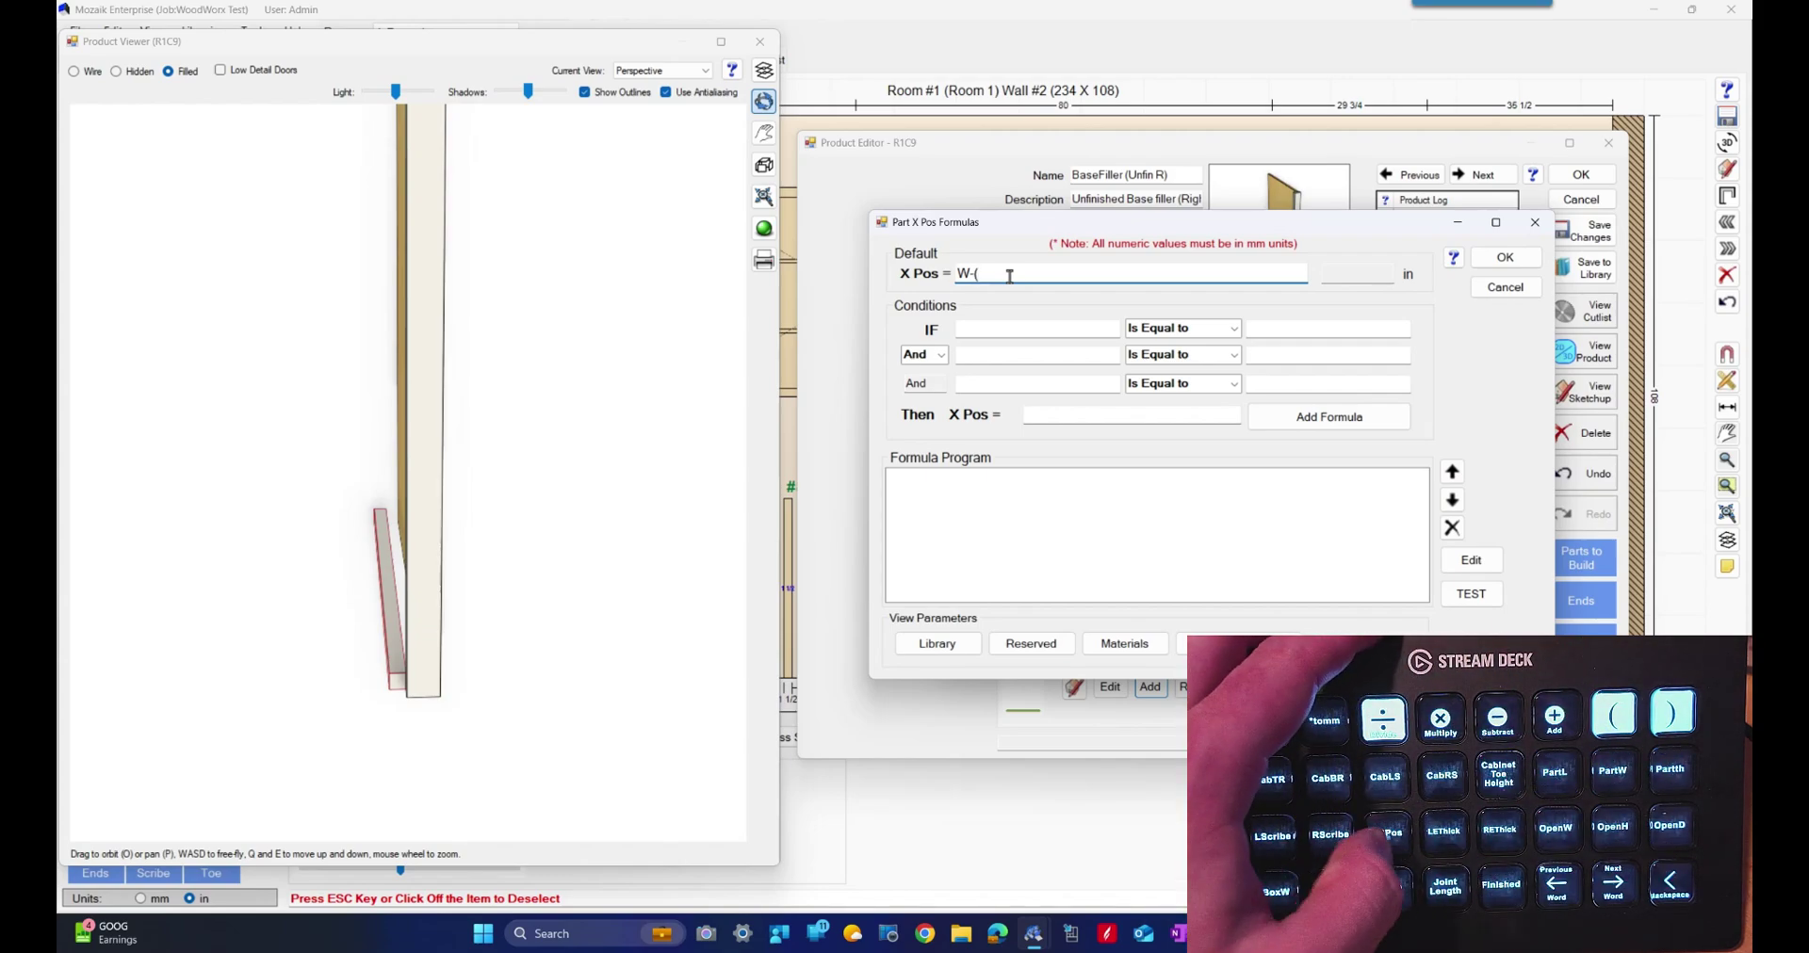
pyautogui.write('REThick+')
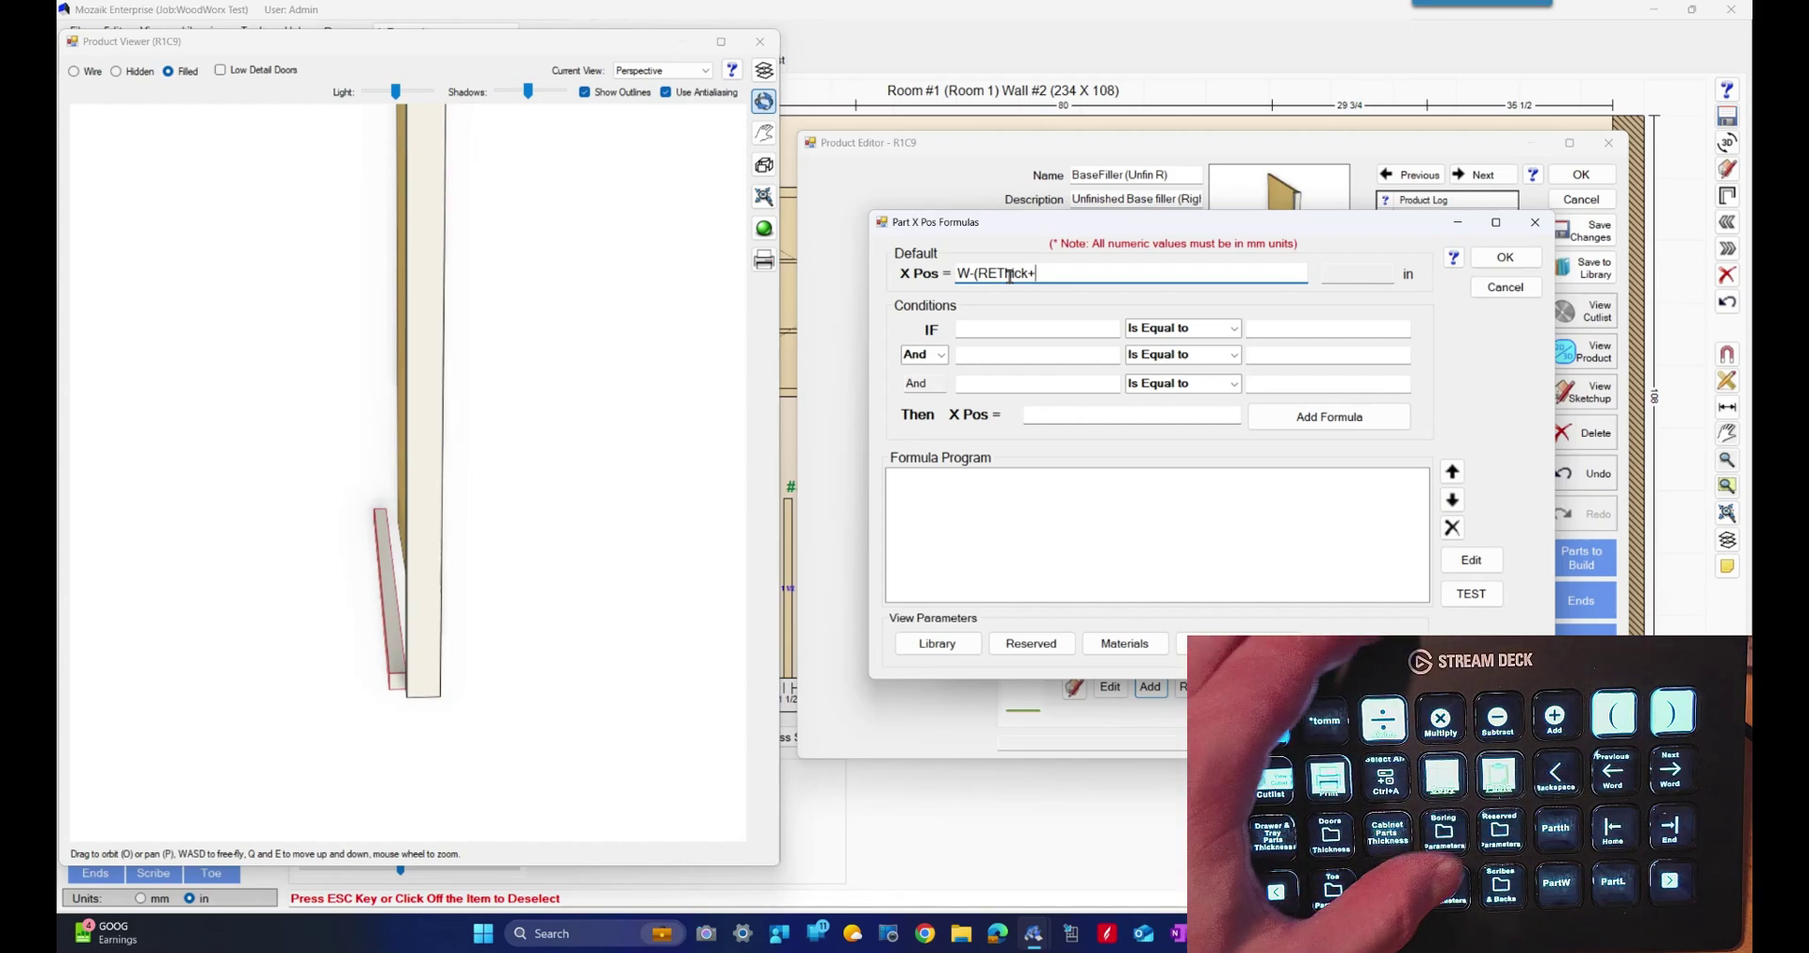
pyautogui.write('RScribe)')
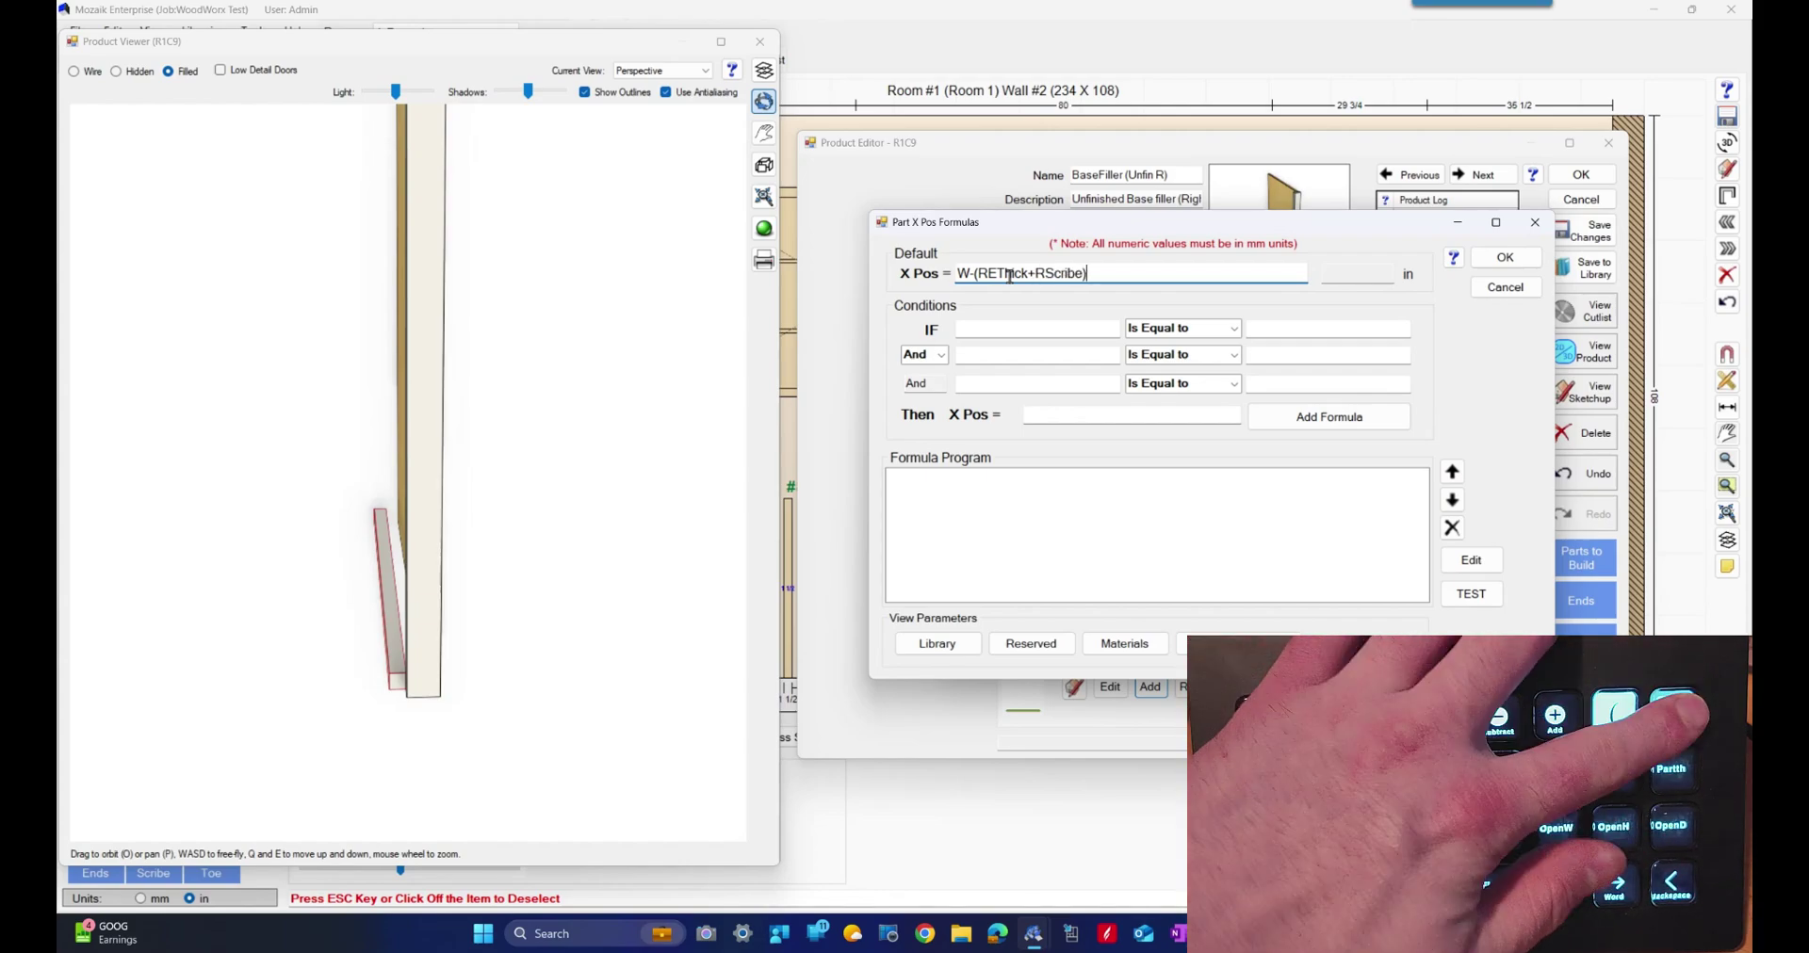
pyautogui.click(1503, 259)
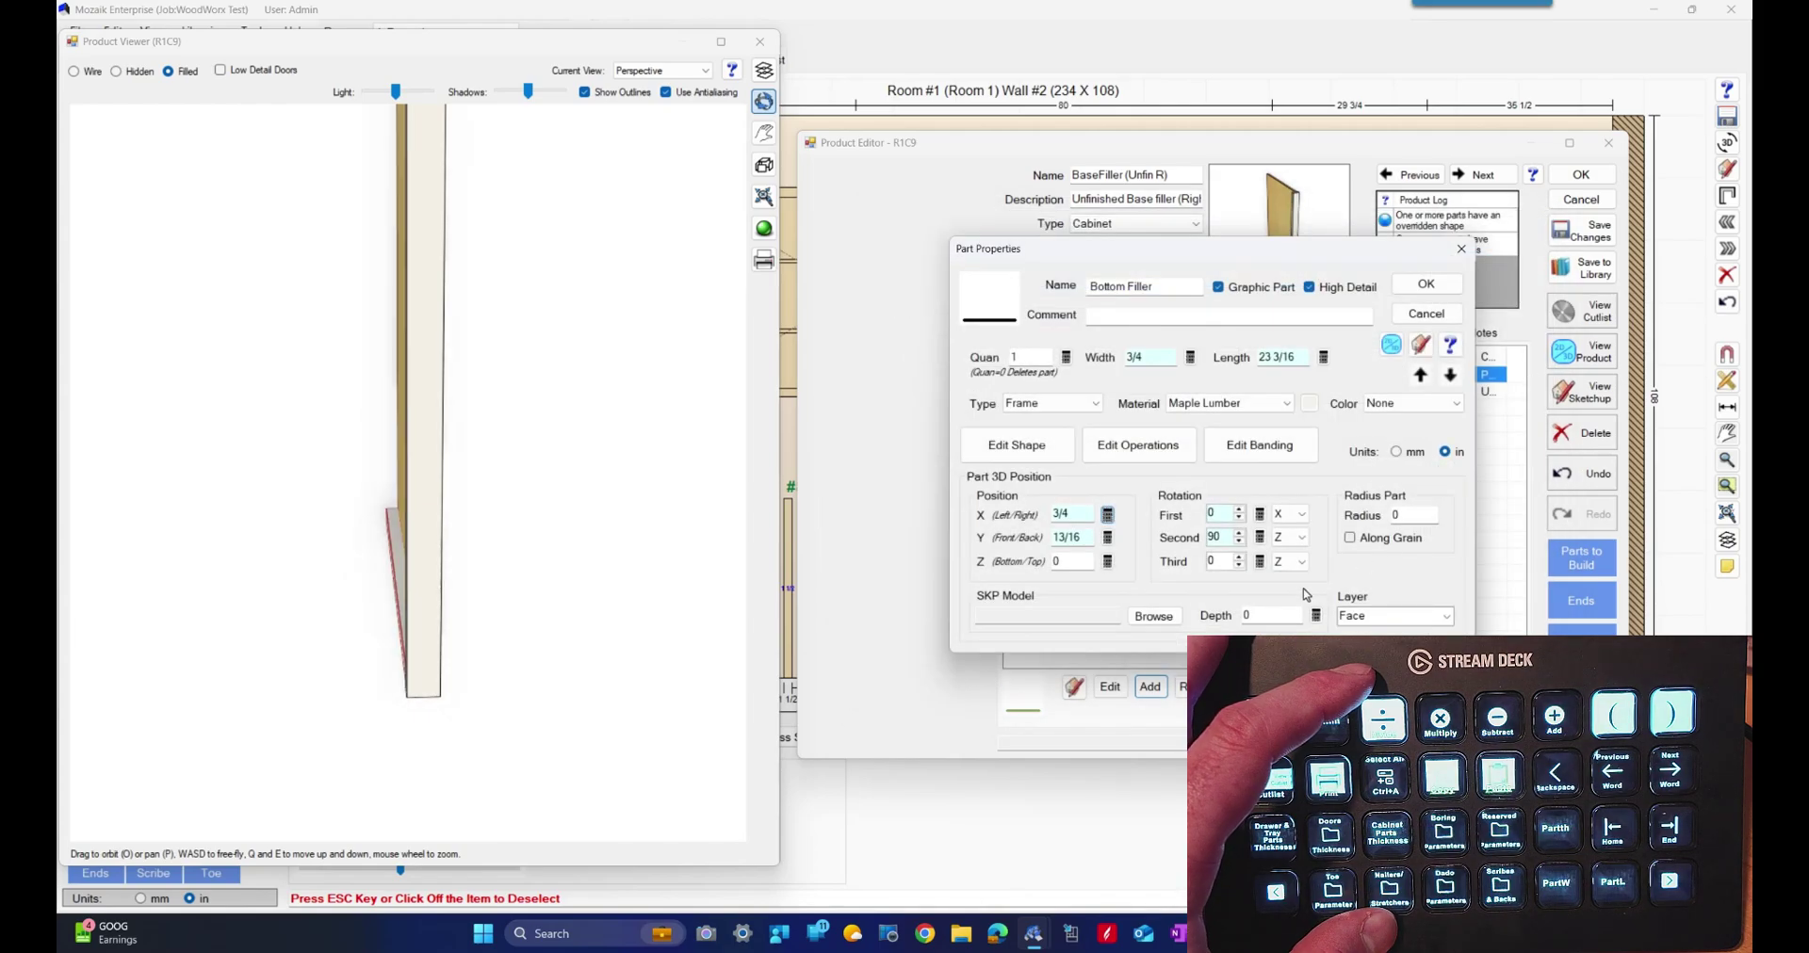
pyautogui.moveTo(247, 685); pyautogui.dragTo(519, 522)
pyautogui.click(1425, 283)
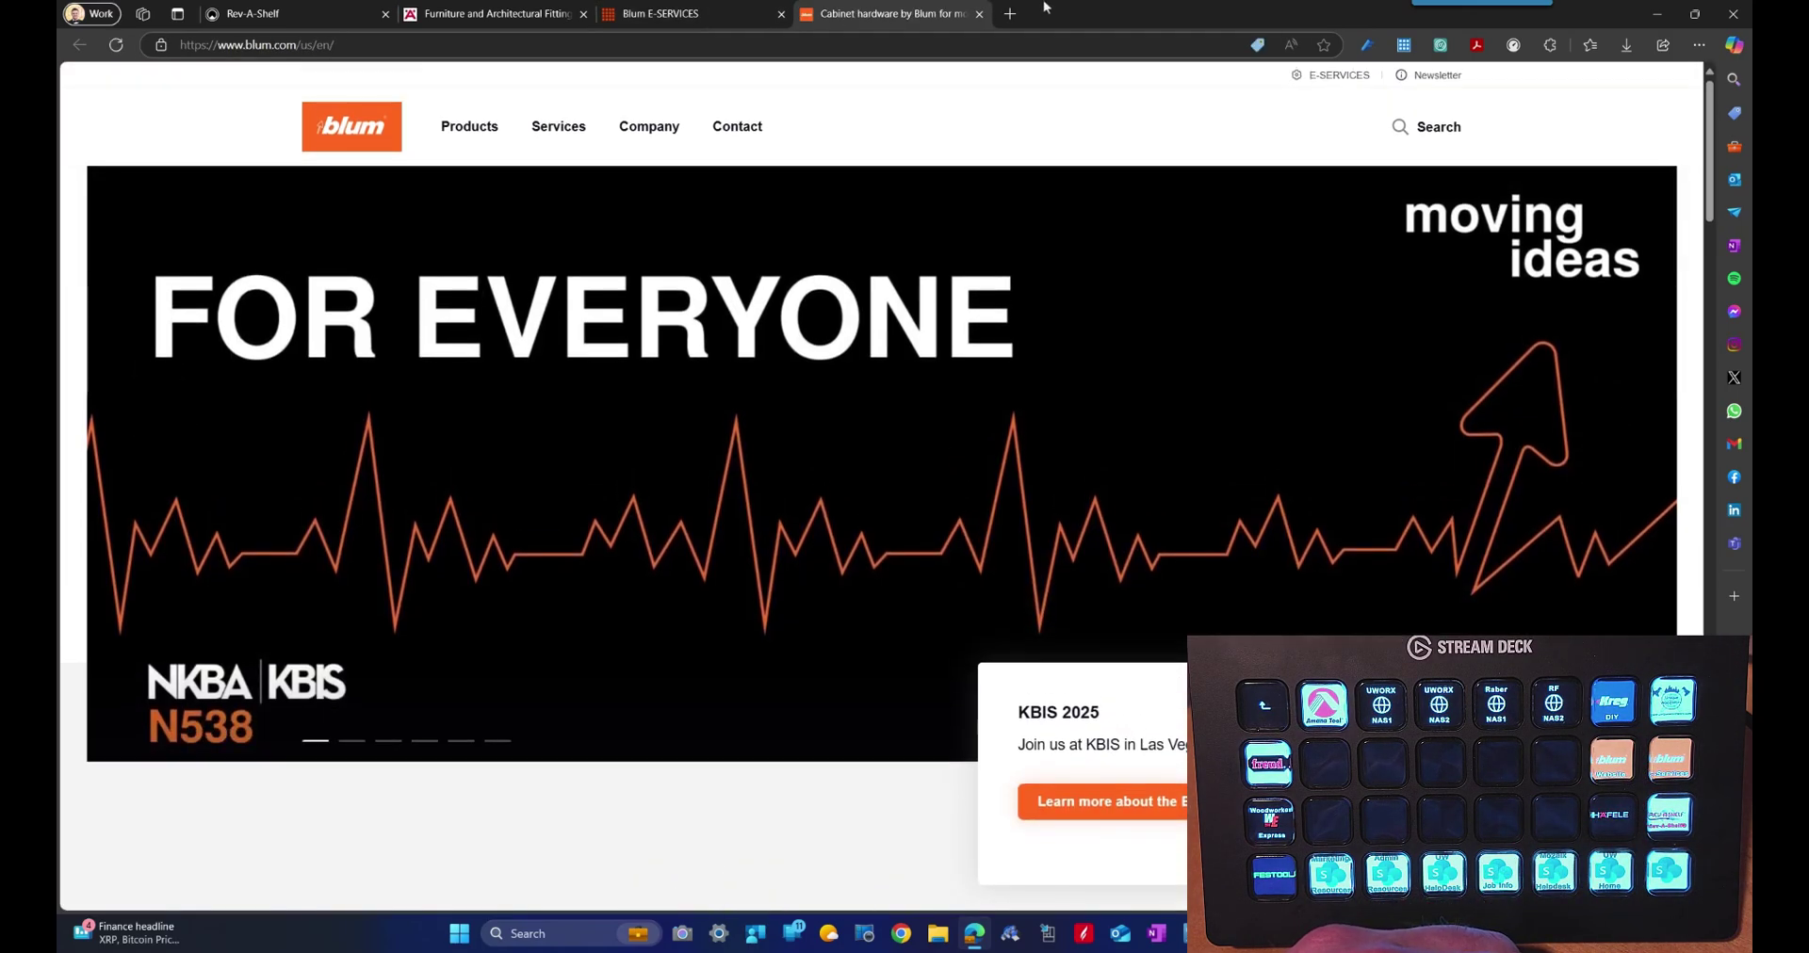
# In the browser, open mozaiksoftware.com from a new tab and copy the site's address
pyautogui.click(1009, 13)
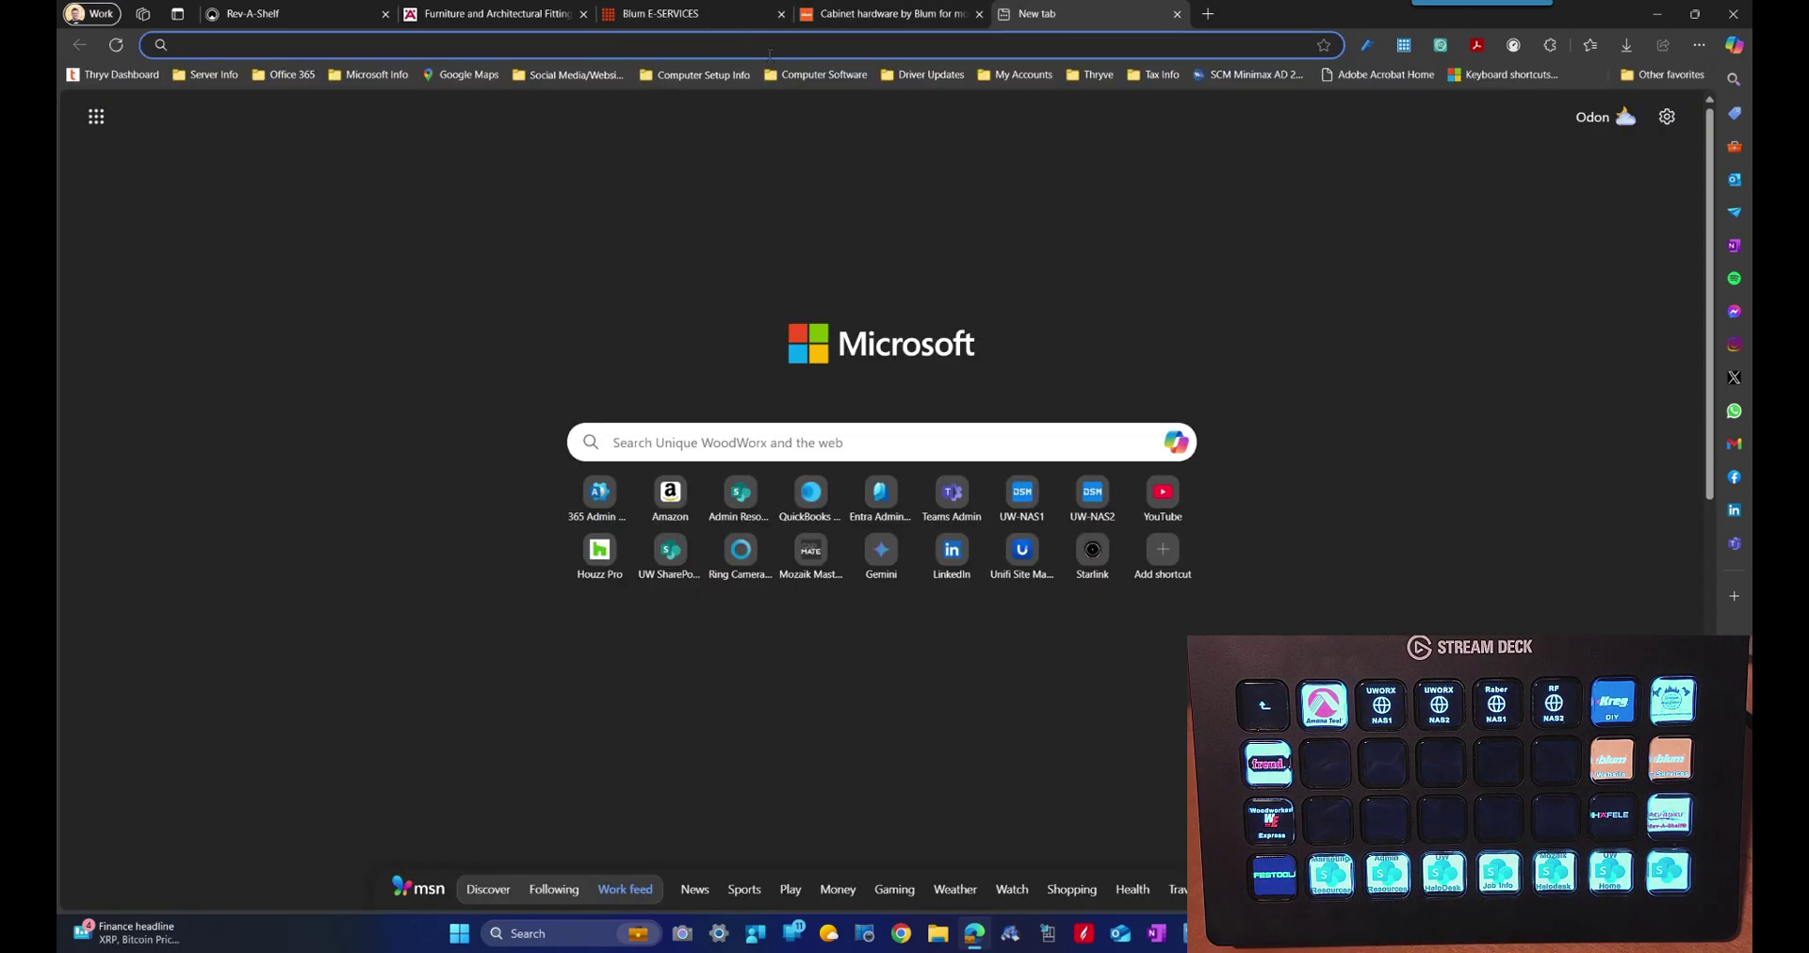
pyautogui.click(653, 44)
pyautogui.write('mozaiksoftware.com')
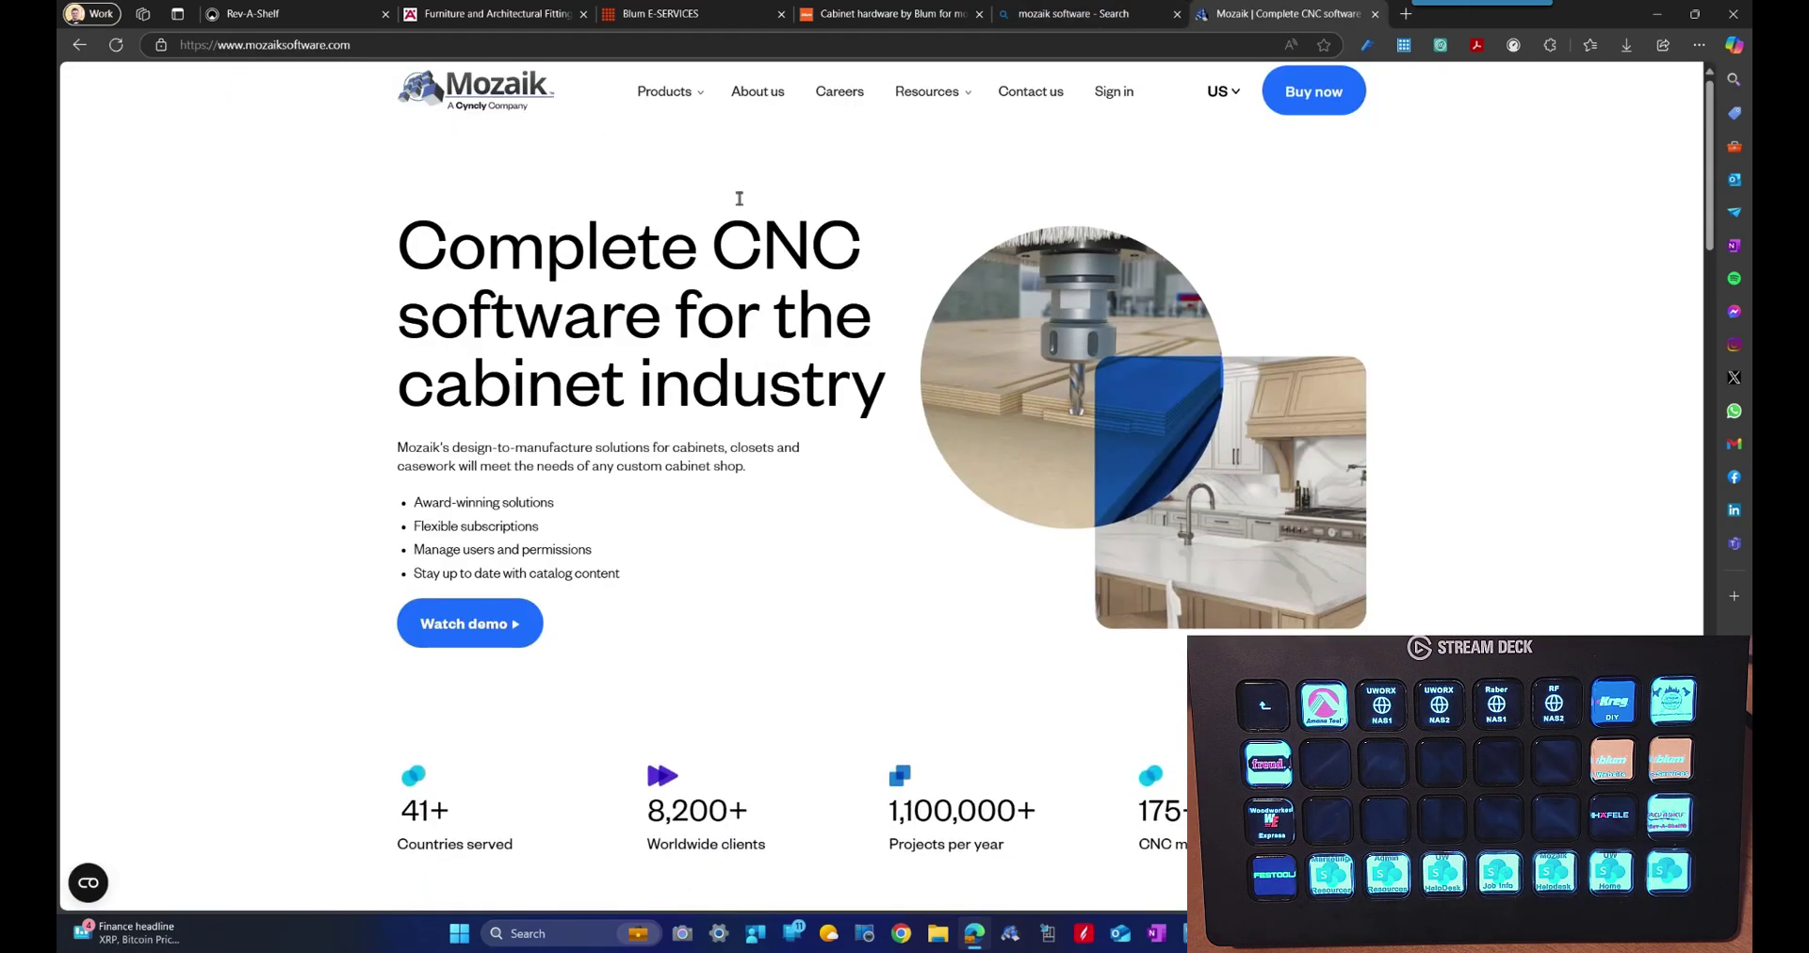
pyautogui.click(572, 42)
pyautogui.hotkey('ctrl', 'c')
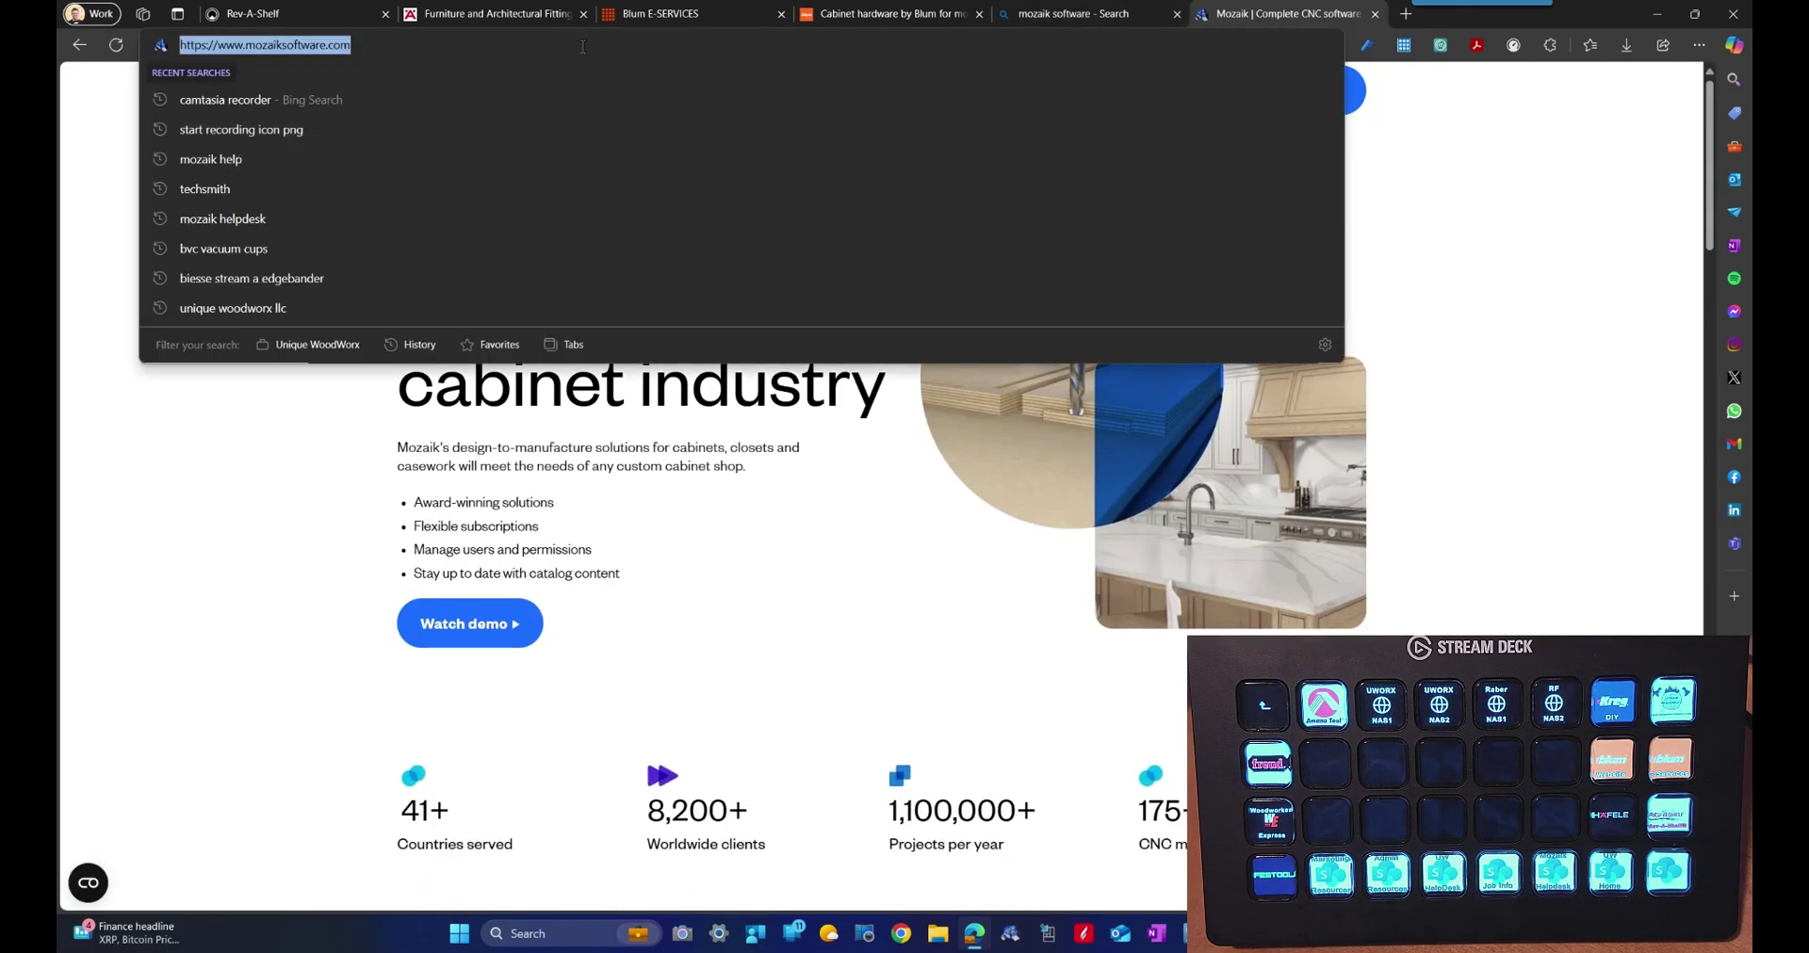
# Switch to Stream Deck and assign a System Website action to the empty second key in the second row
pyautogui.click(1192, 933)
pyautogui.click(685, 320)
pyautogui.click(1062, 269)
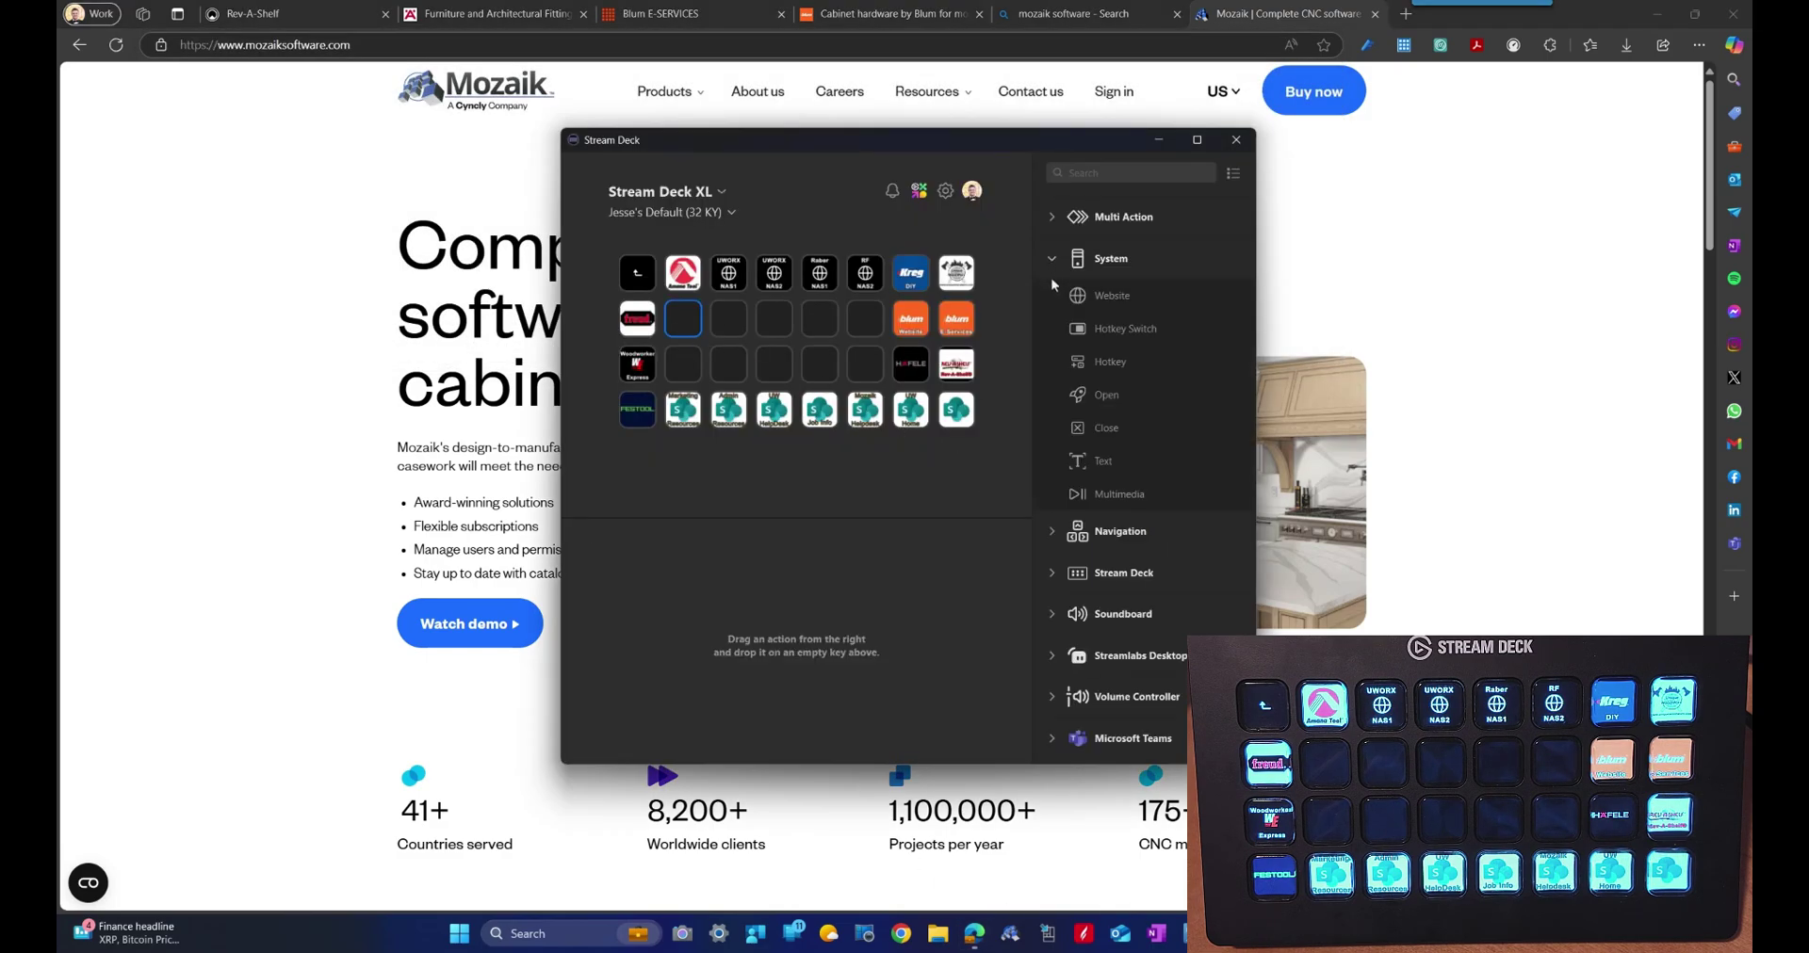
pyautogui.moveTo(1098, 295); pyautogui.dragTo(683, 318)
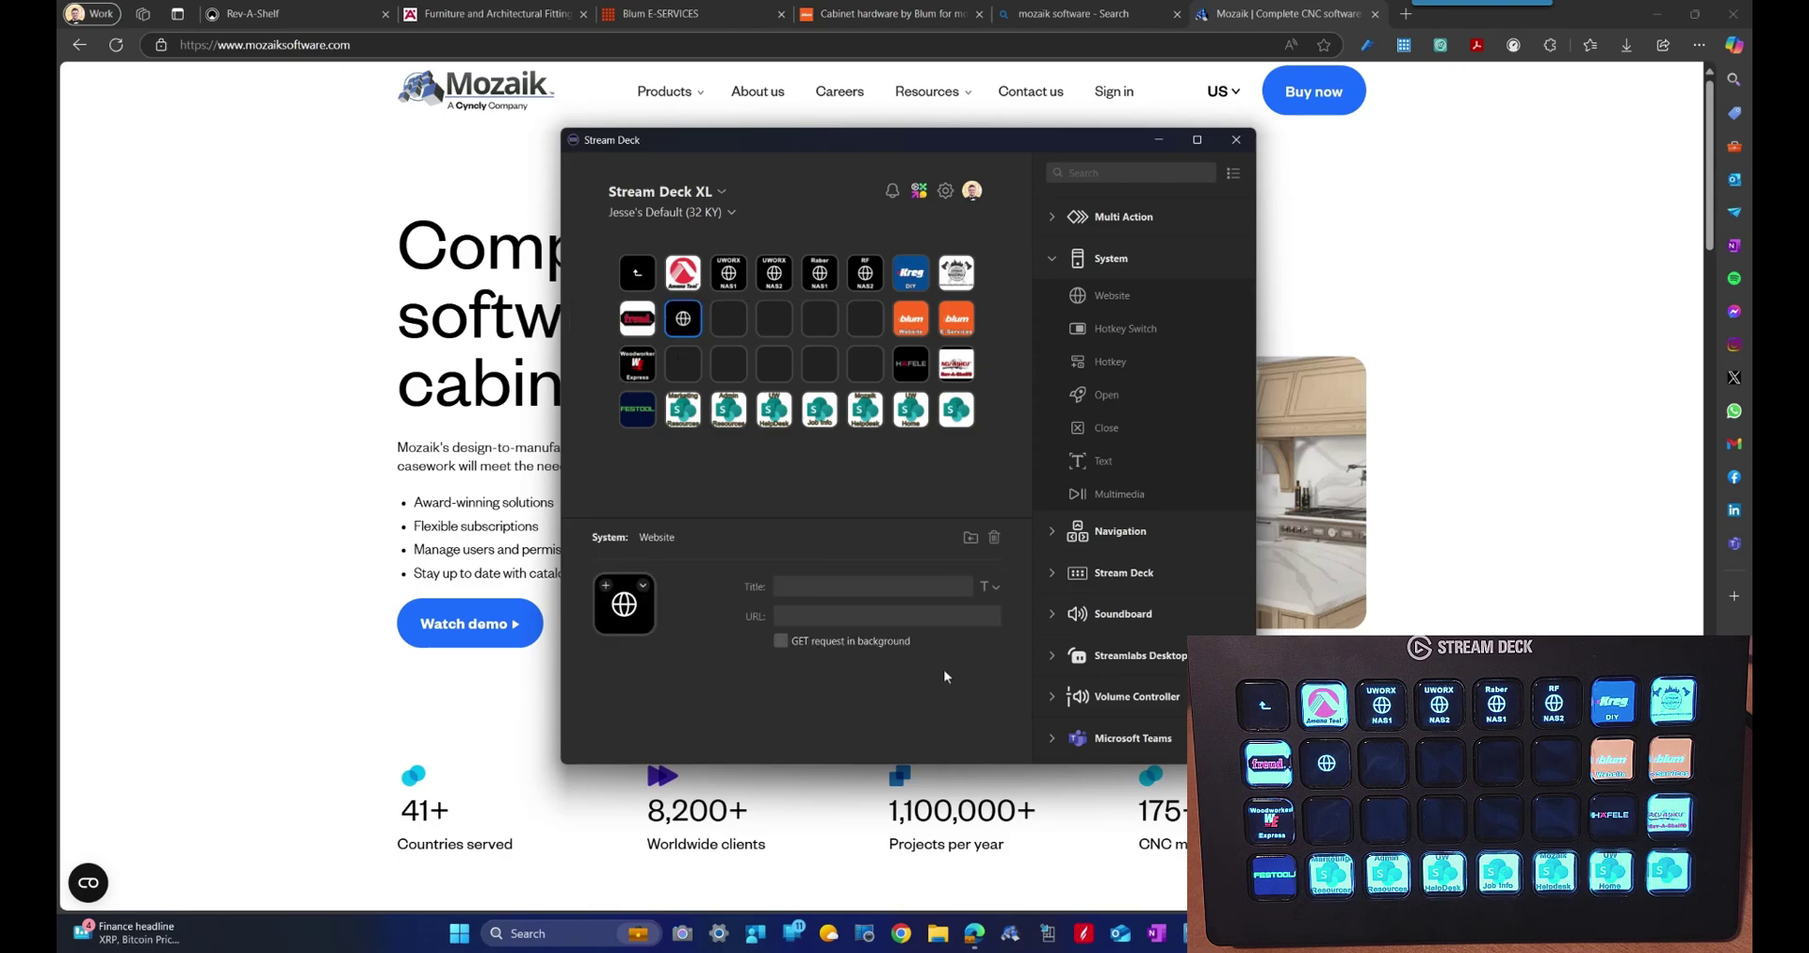
pyautogui.click(834, 617)
pyautogui.hotkey('ctrl', 'v')
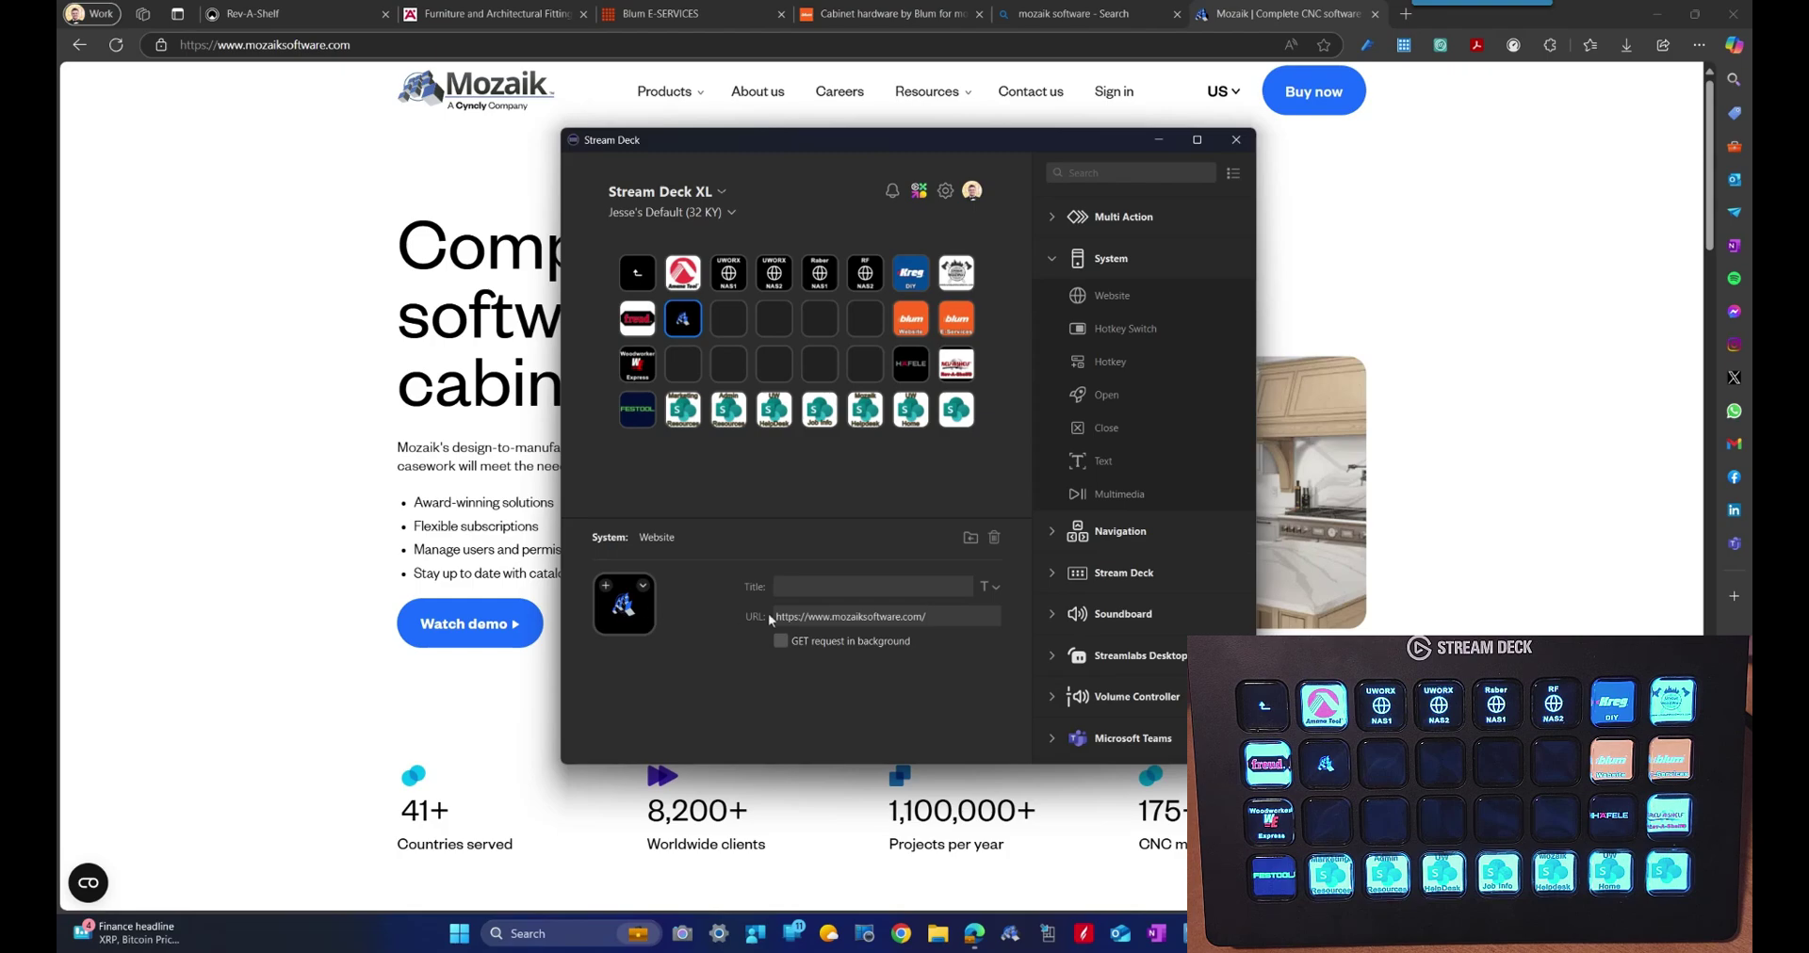
pyautogui.click(893, 589)
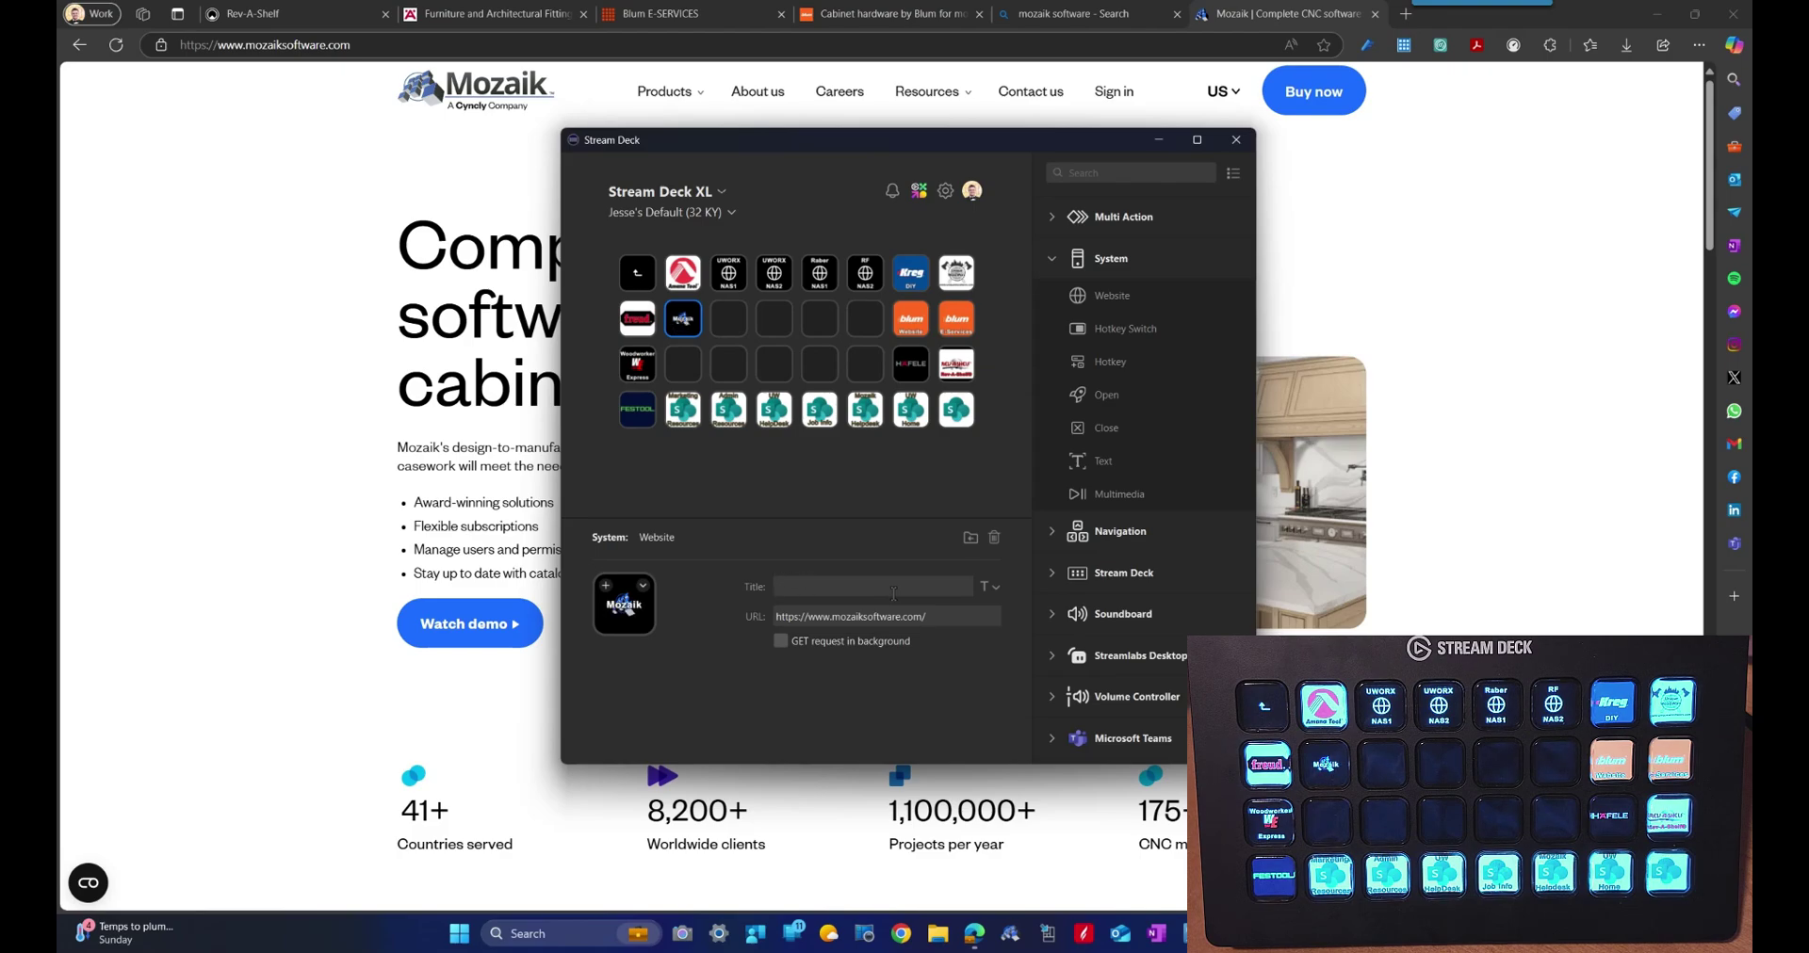
pyautogui.write('Mozaik')
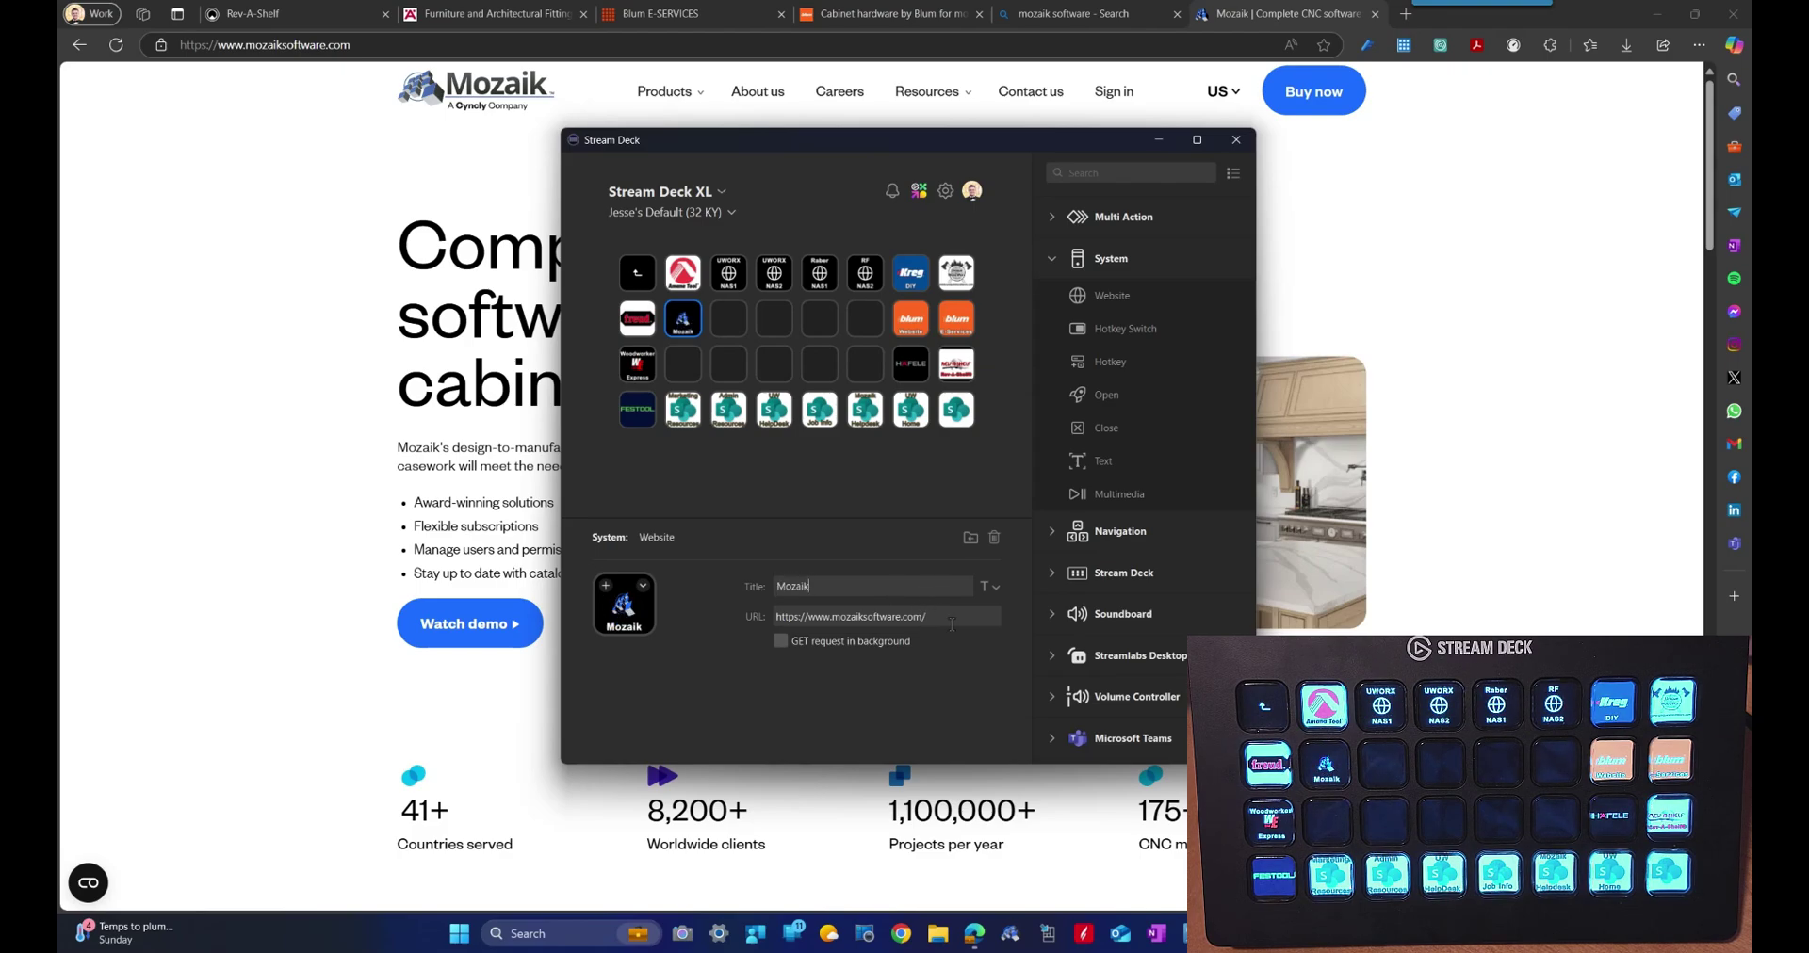